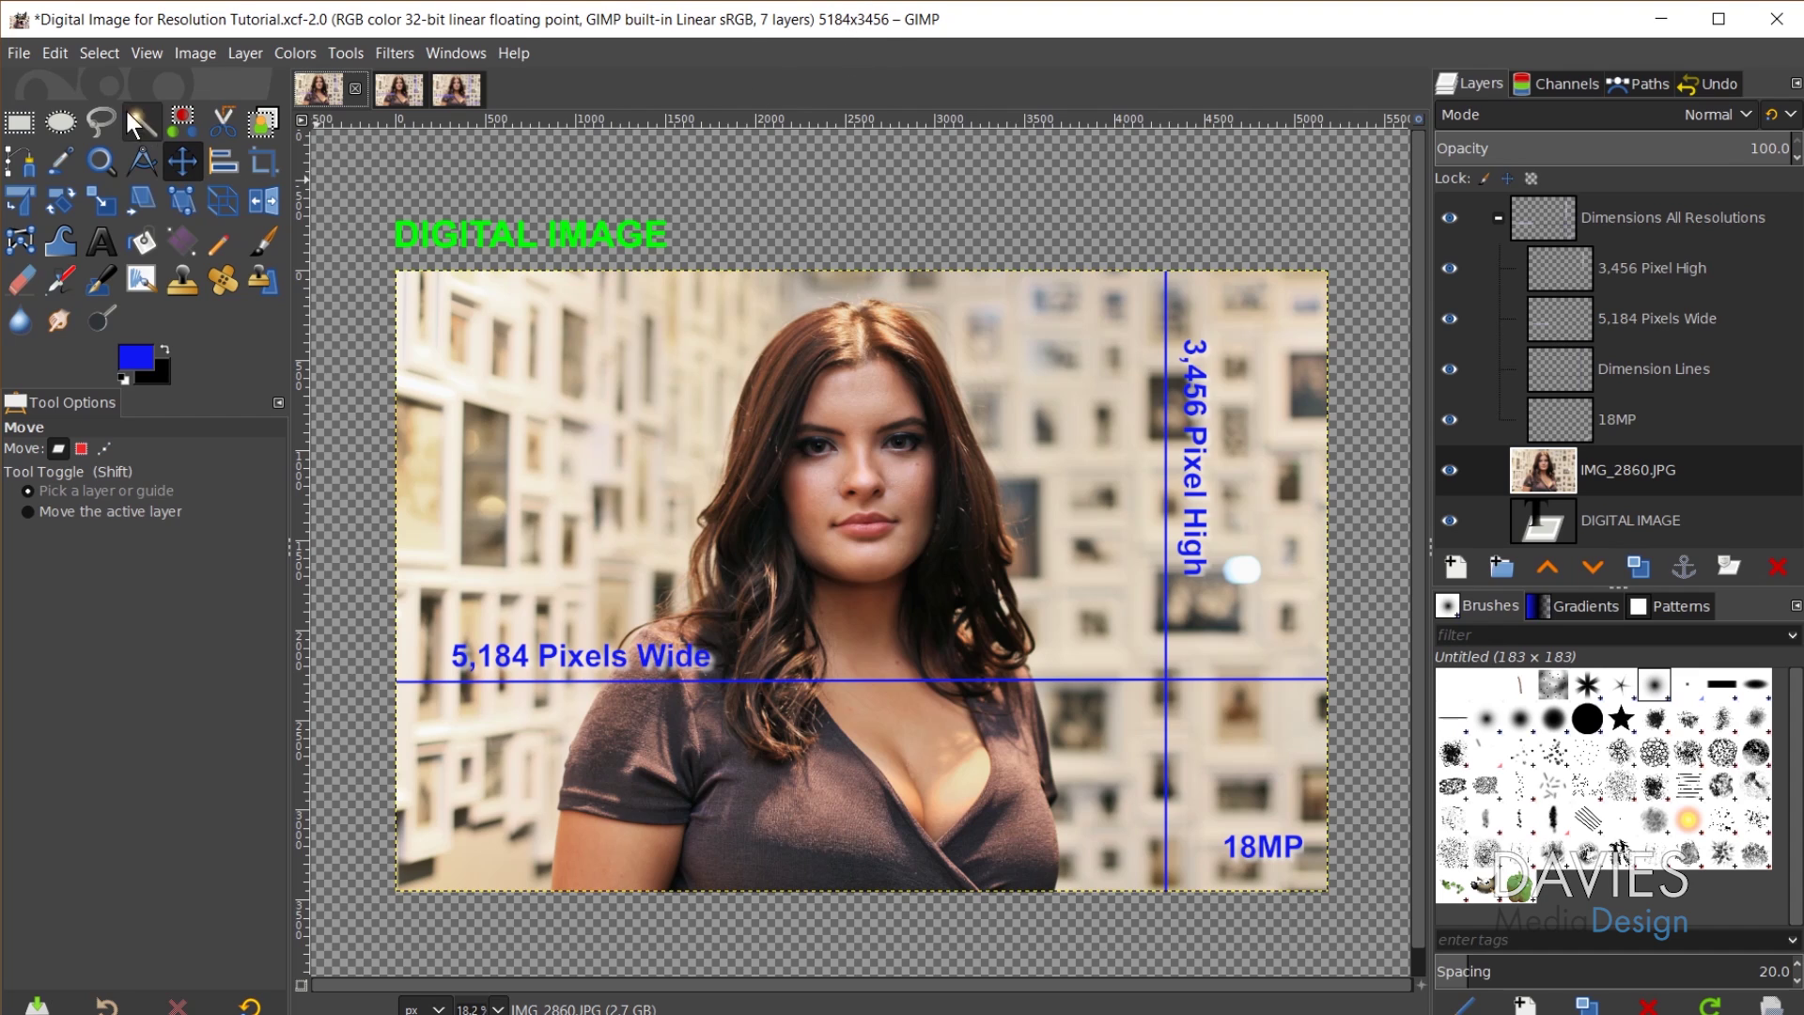
- Examine the digital image's pixel dimensions, resolution and available resolution units in the Scale Image settings without changing anything
click(196, 53)
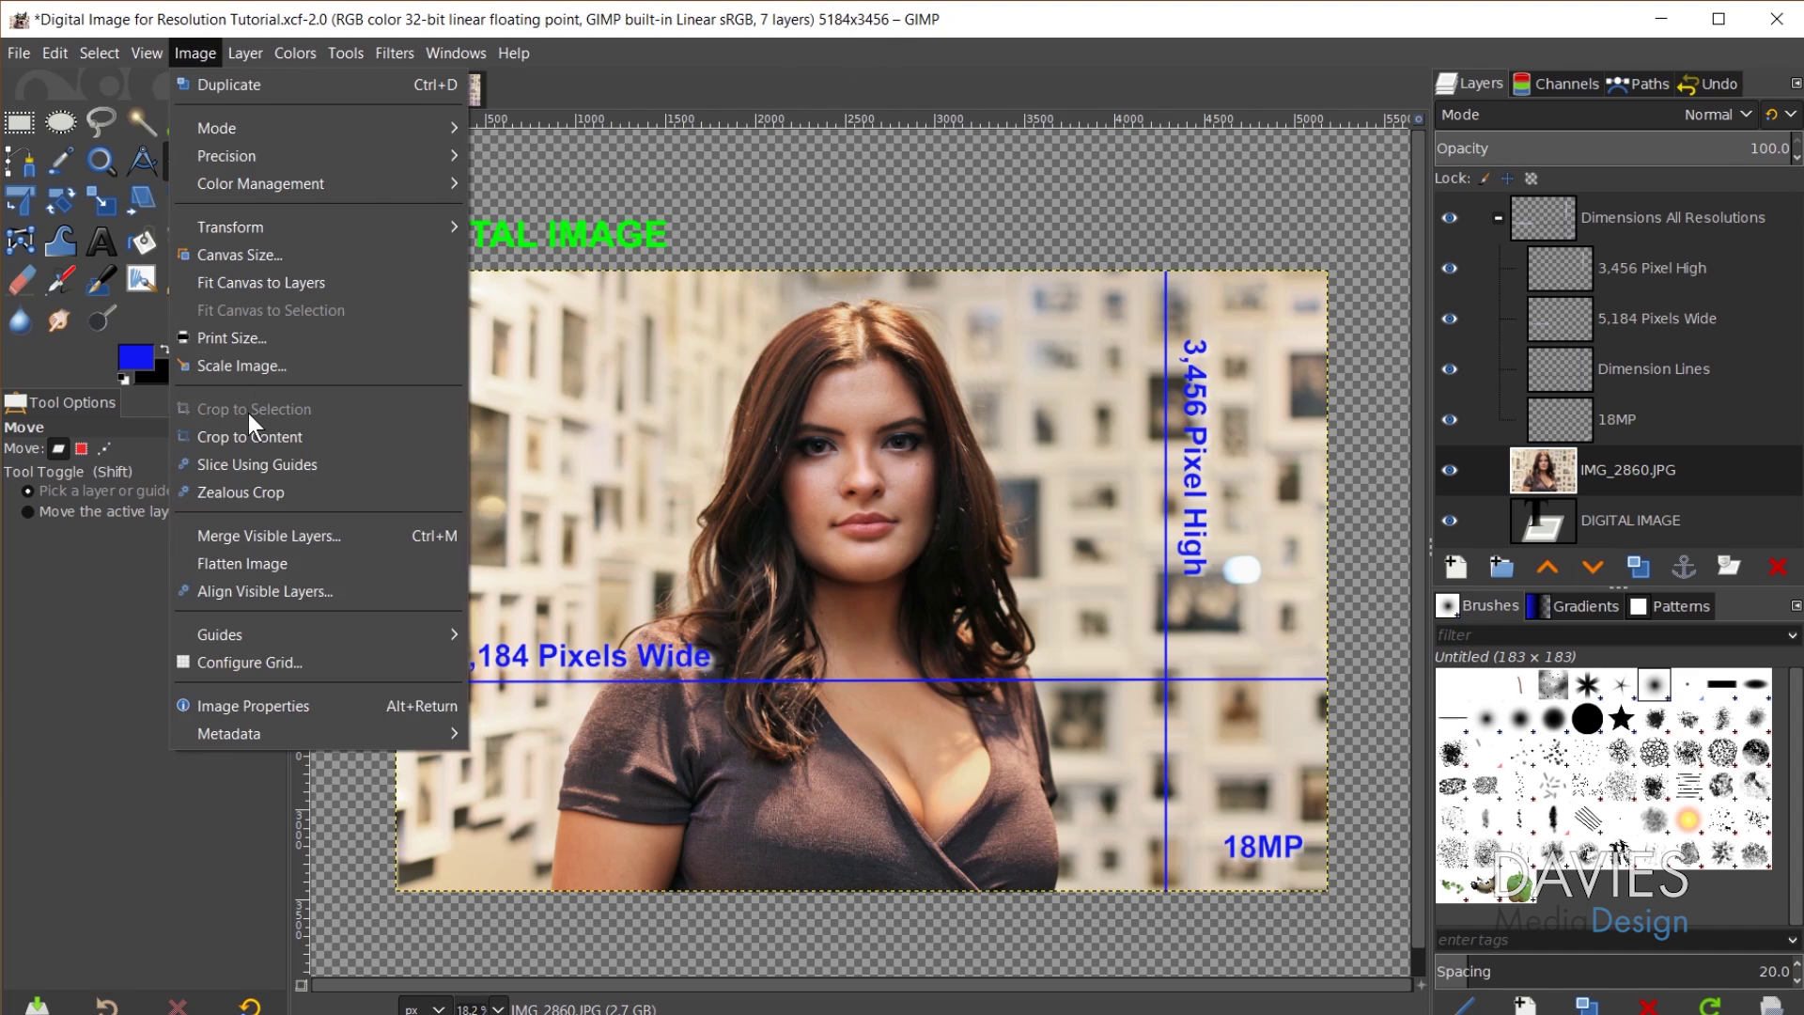
click(250, 364)
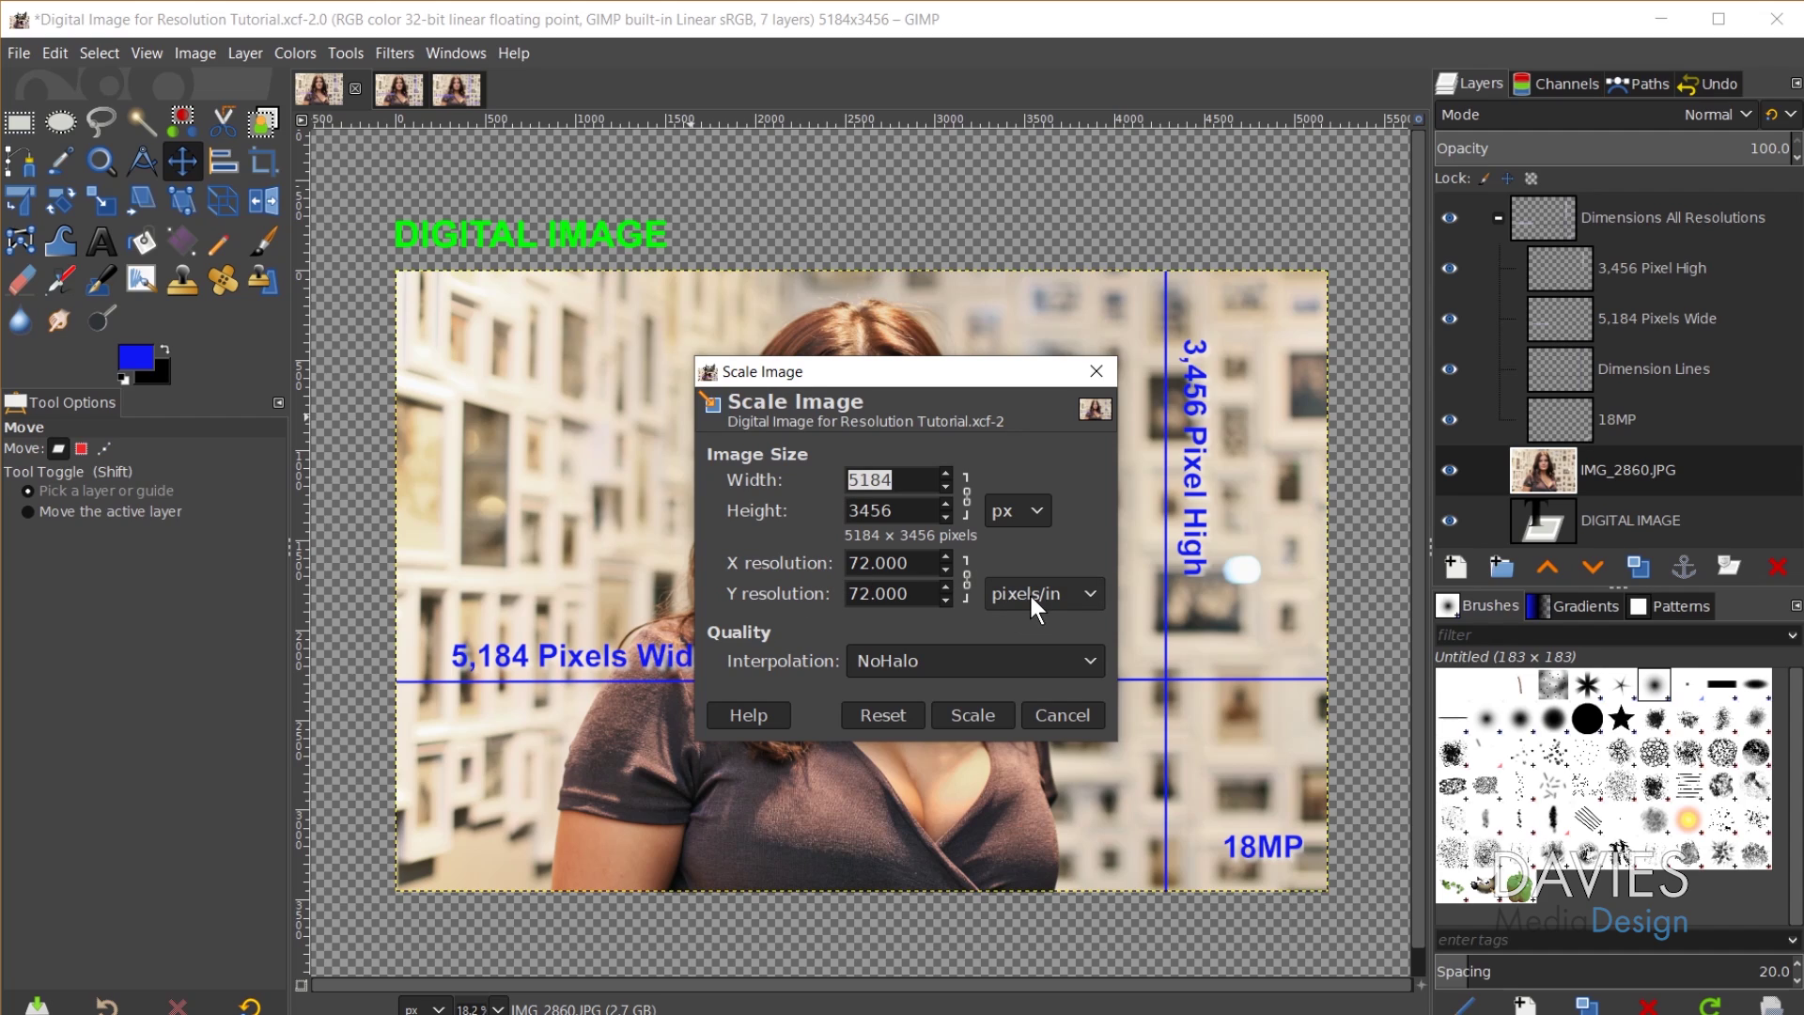
click(1061, 594)
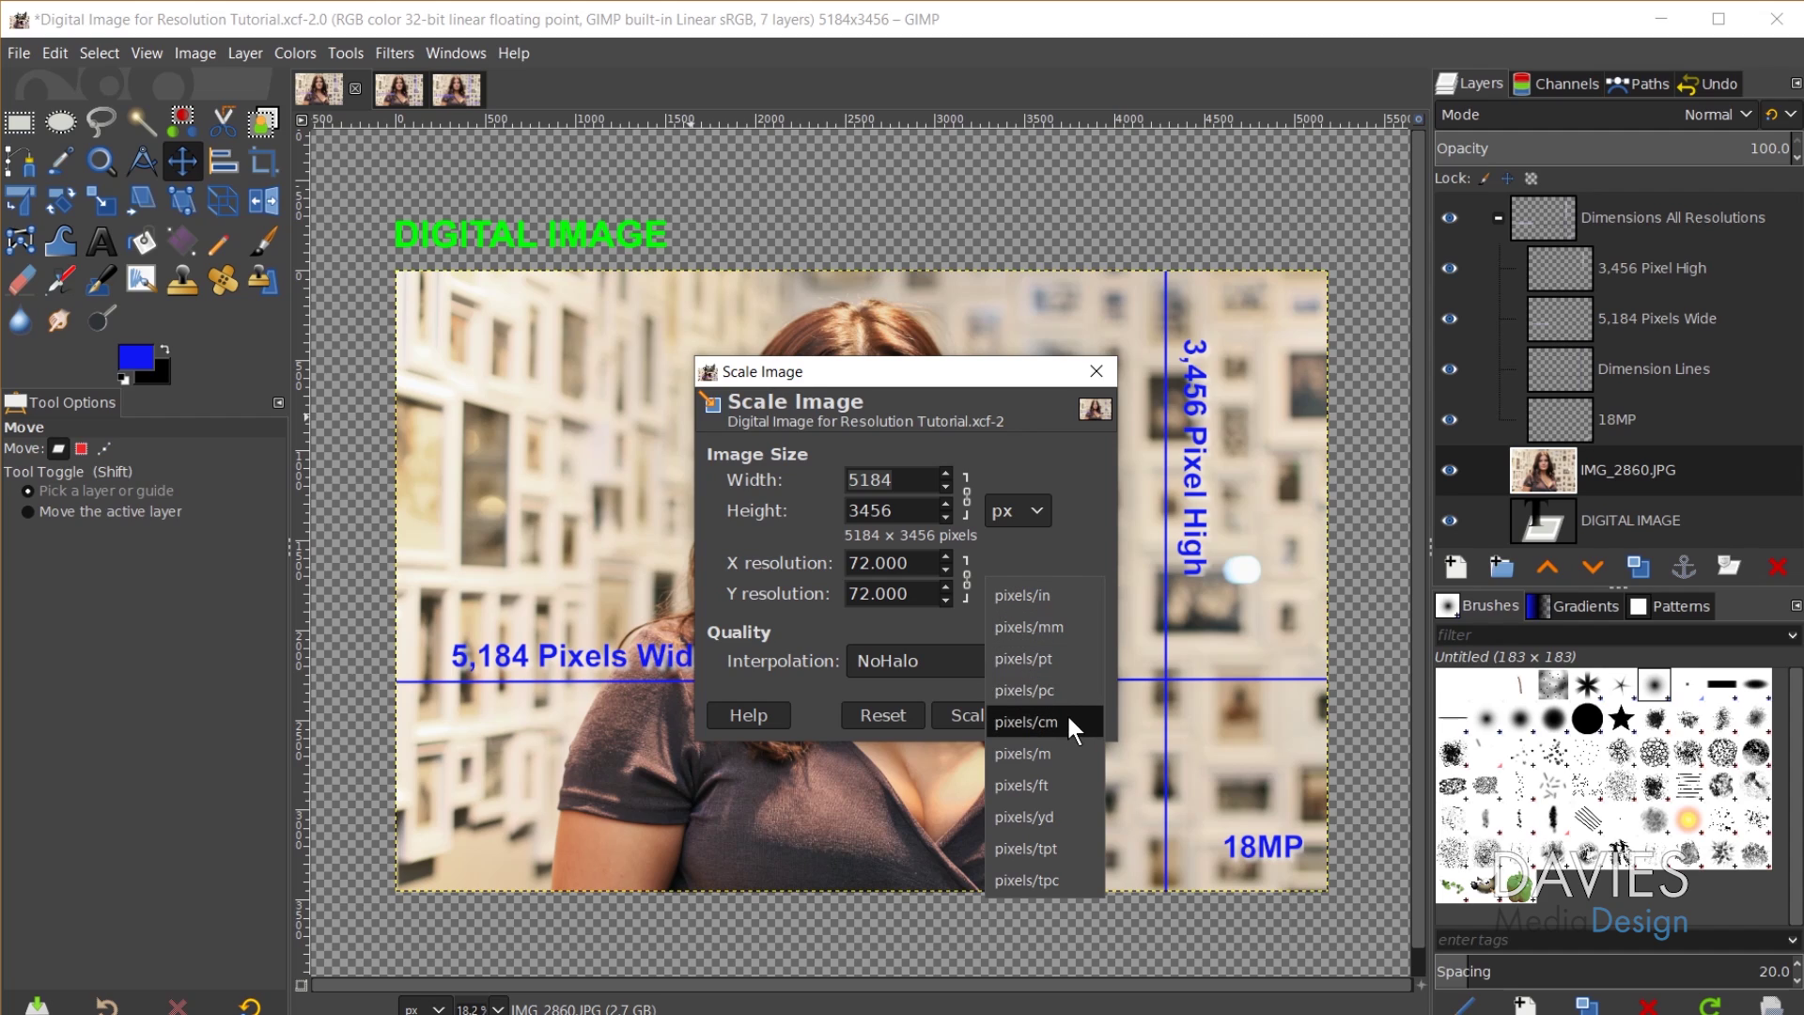
click(1043, 545)
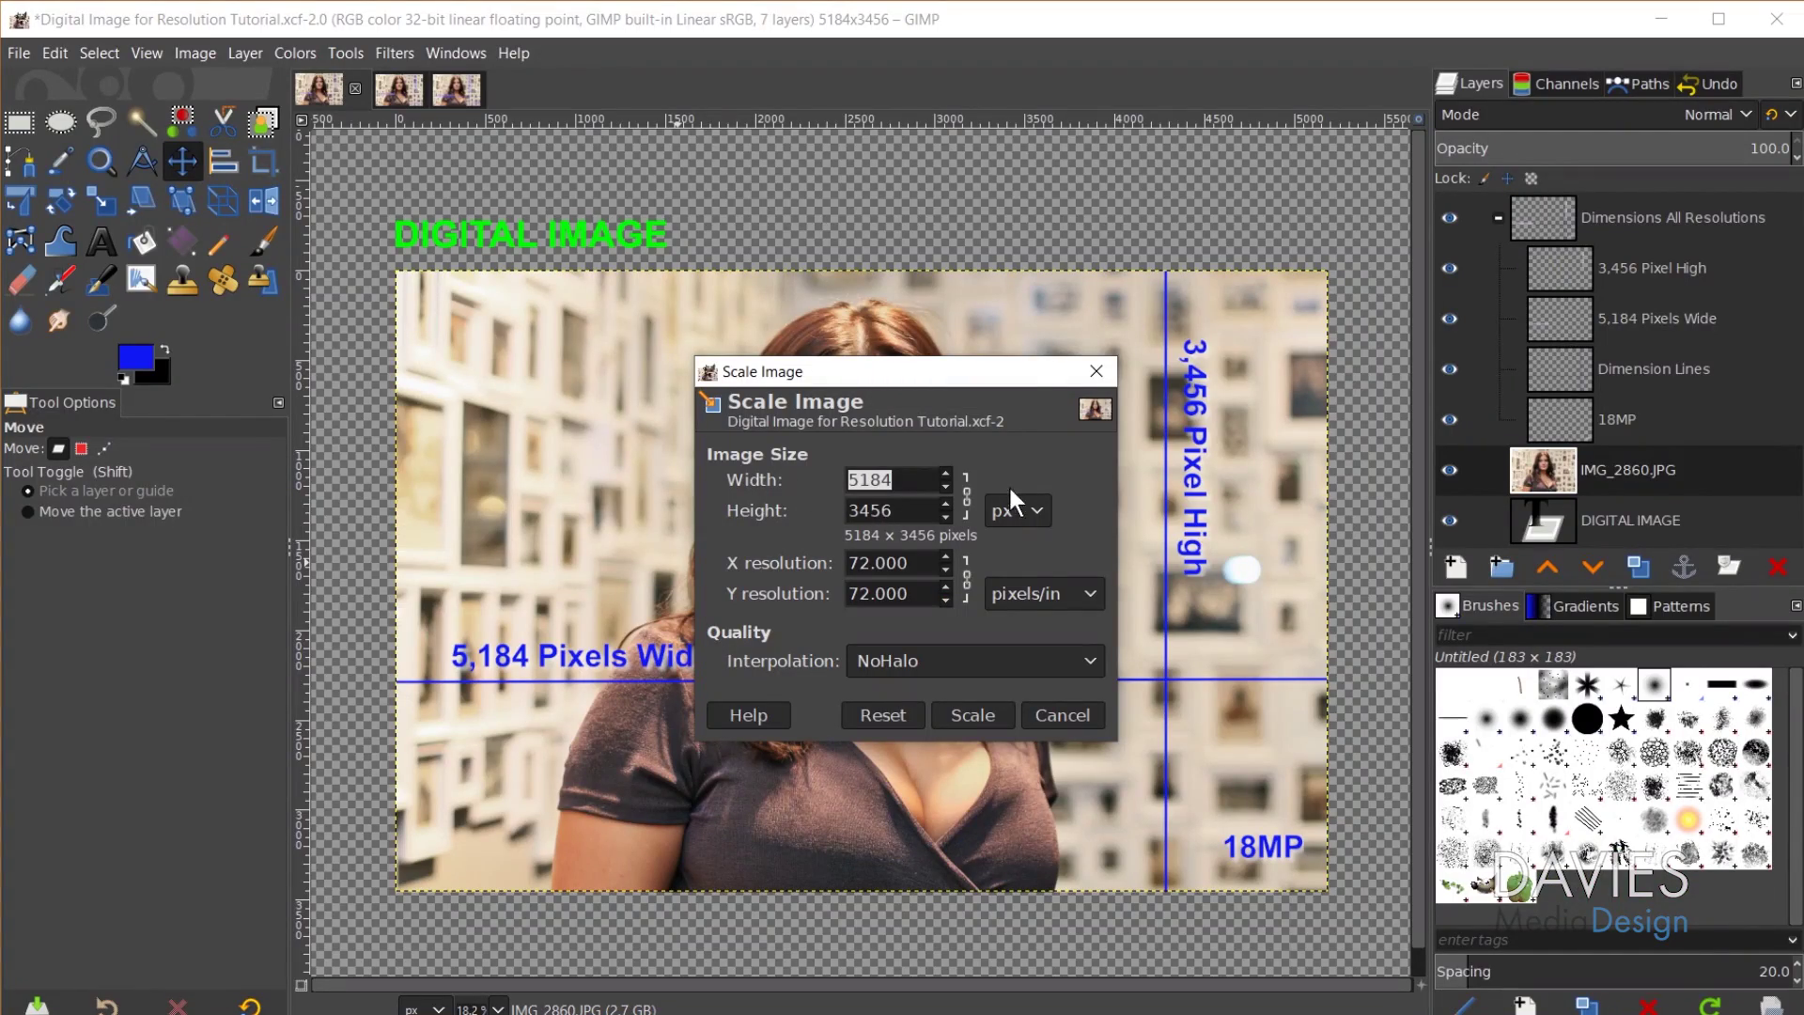
click(1097, 371)
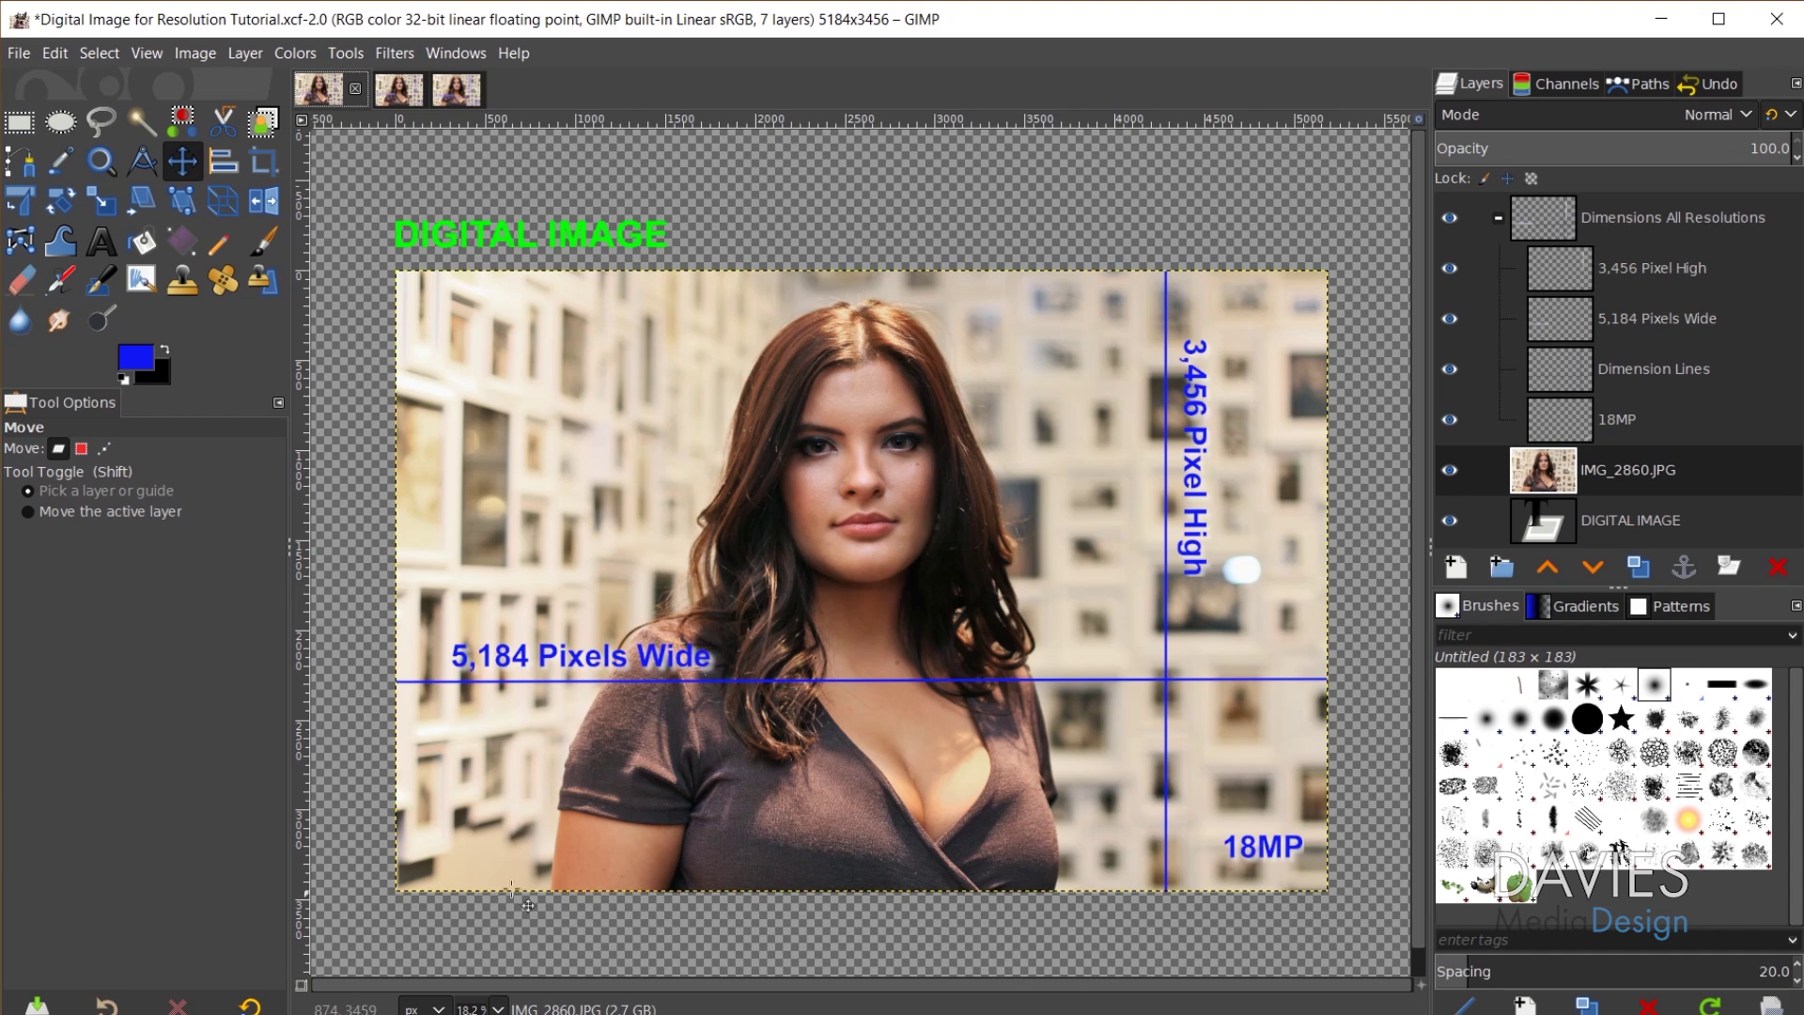
- Inspect the woman's face in the digital image at 100% magnification, and return to the 18.2% view
click(498, 1008)
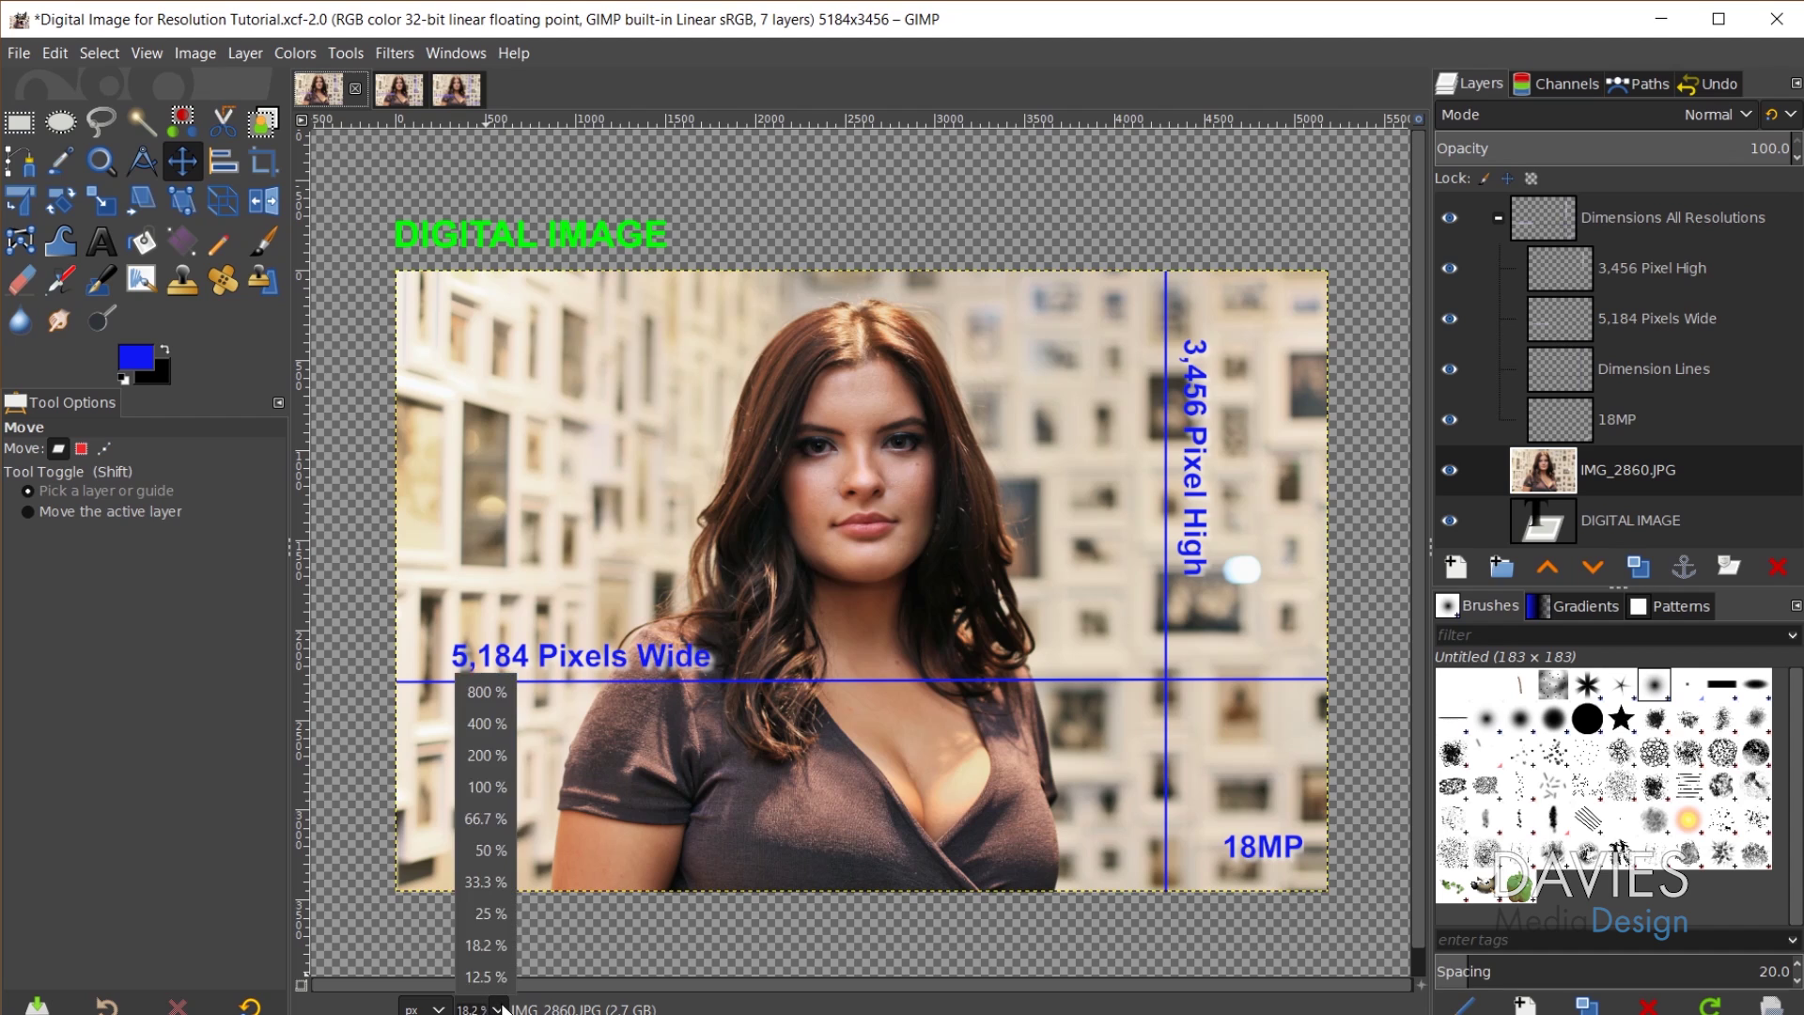
click(498, 1008)
click(498, 1008)
click(489, 787)
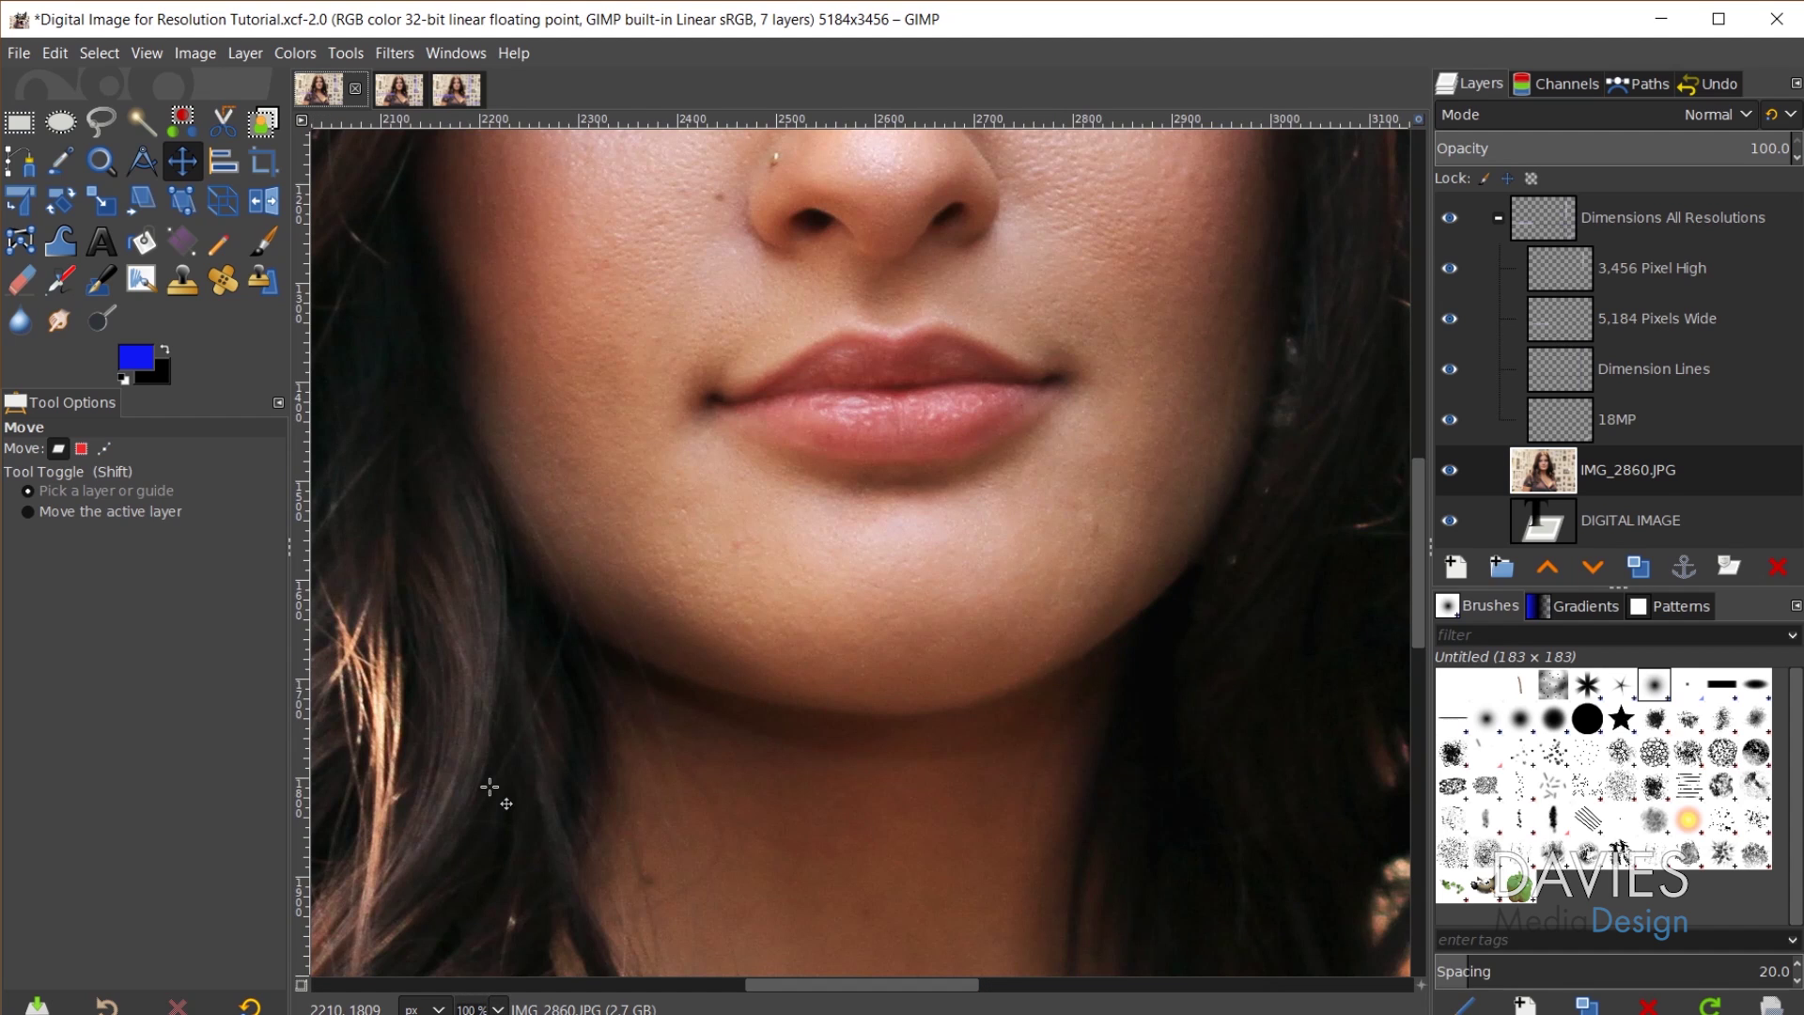
scroll(752, 855, up, 5)
scroll(779, 841, down, 5)
scroll(1040, 533, up, 3)
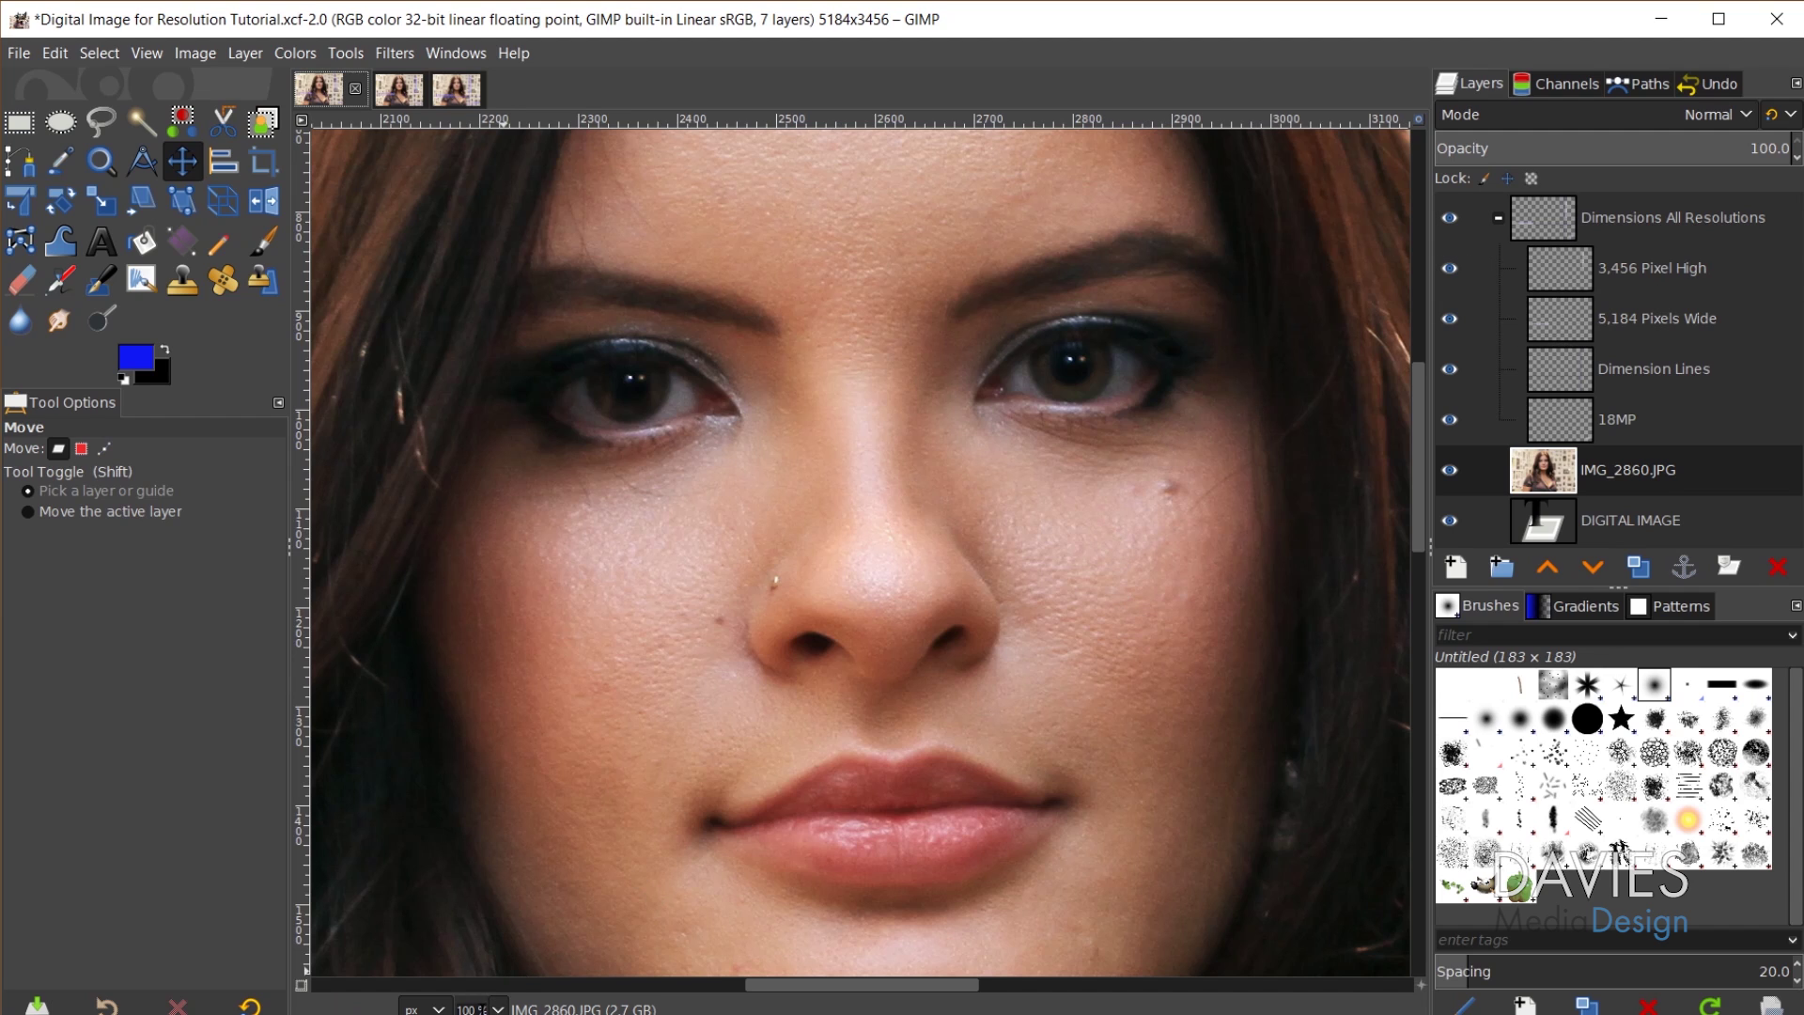
click(496, 1009)
click(489, 944)
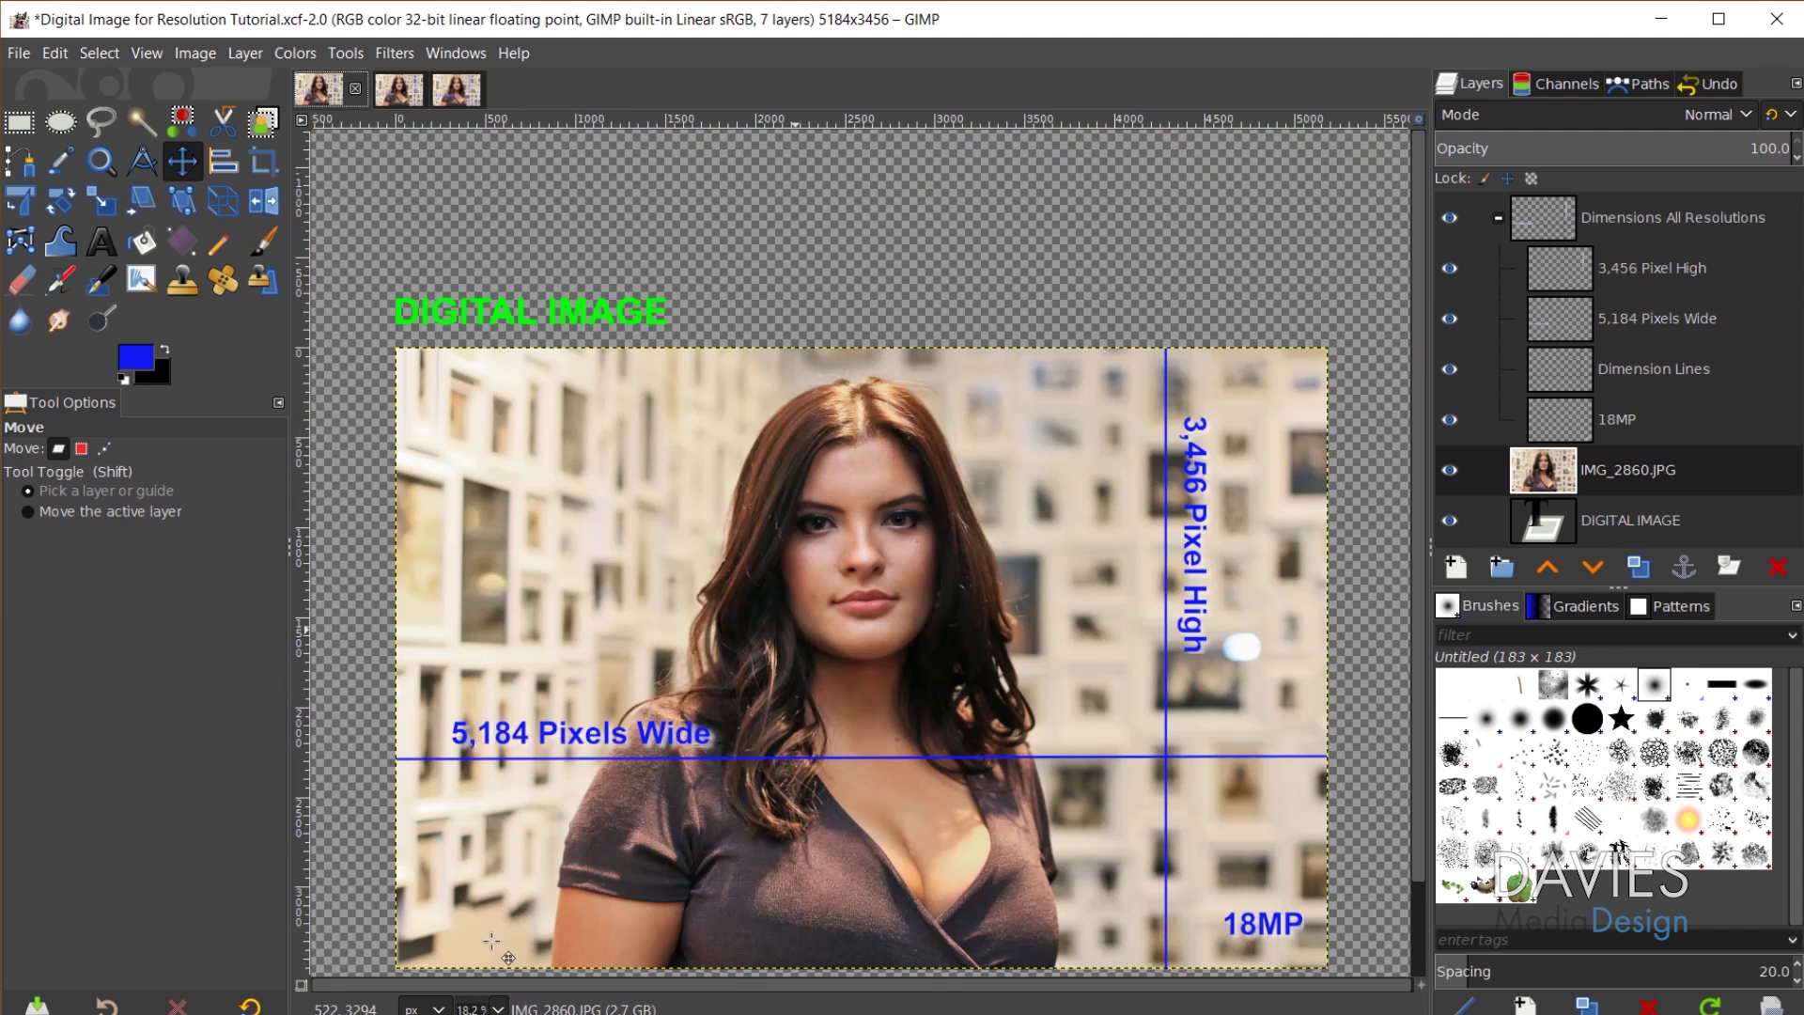
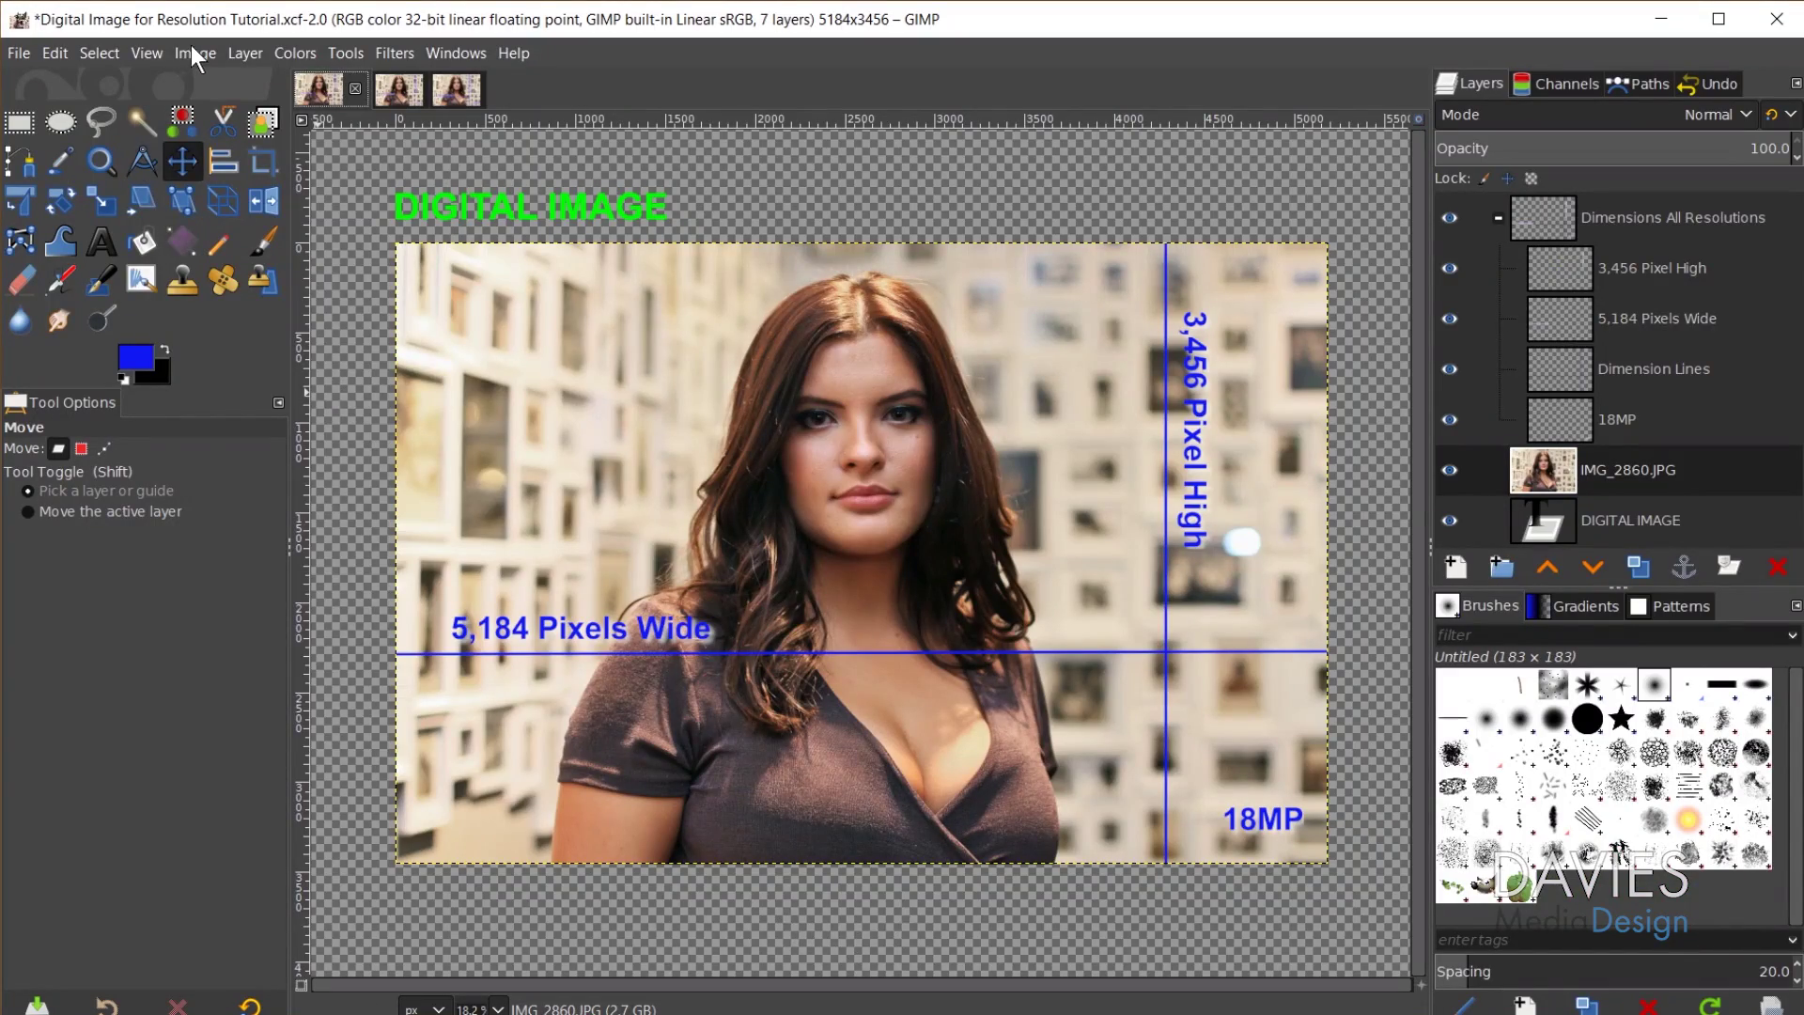
- Apply an X and Y resolution of 300 pixels/in to the digital image with Scale Image
click(194, 53)
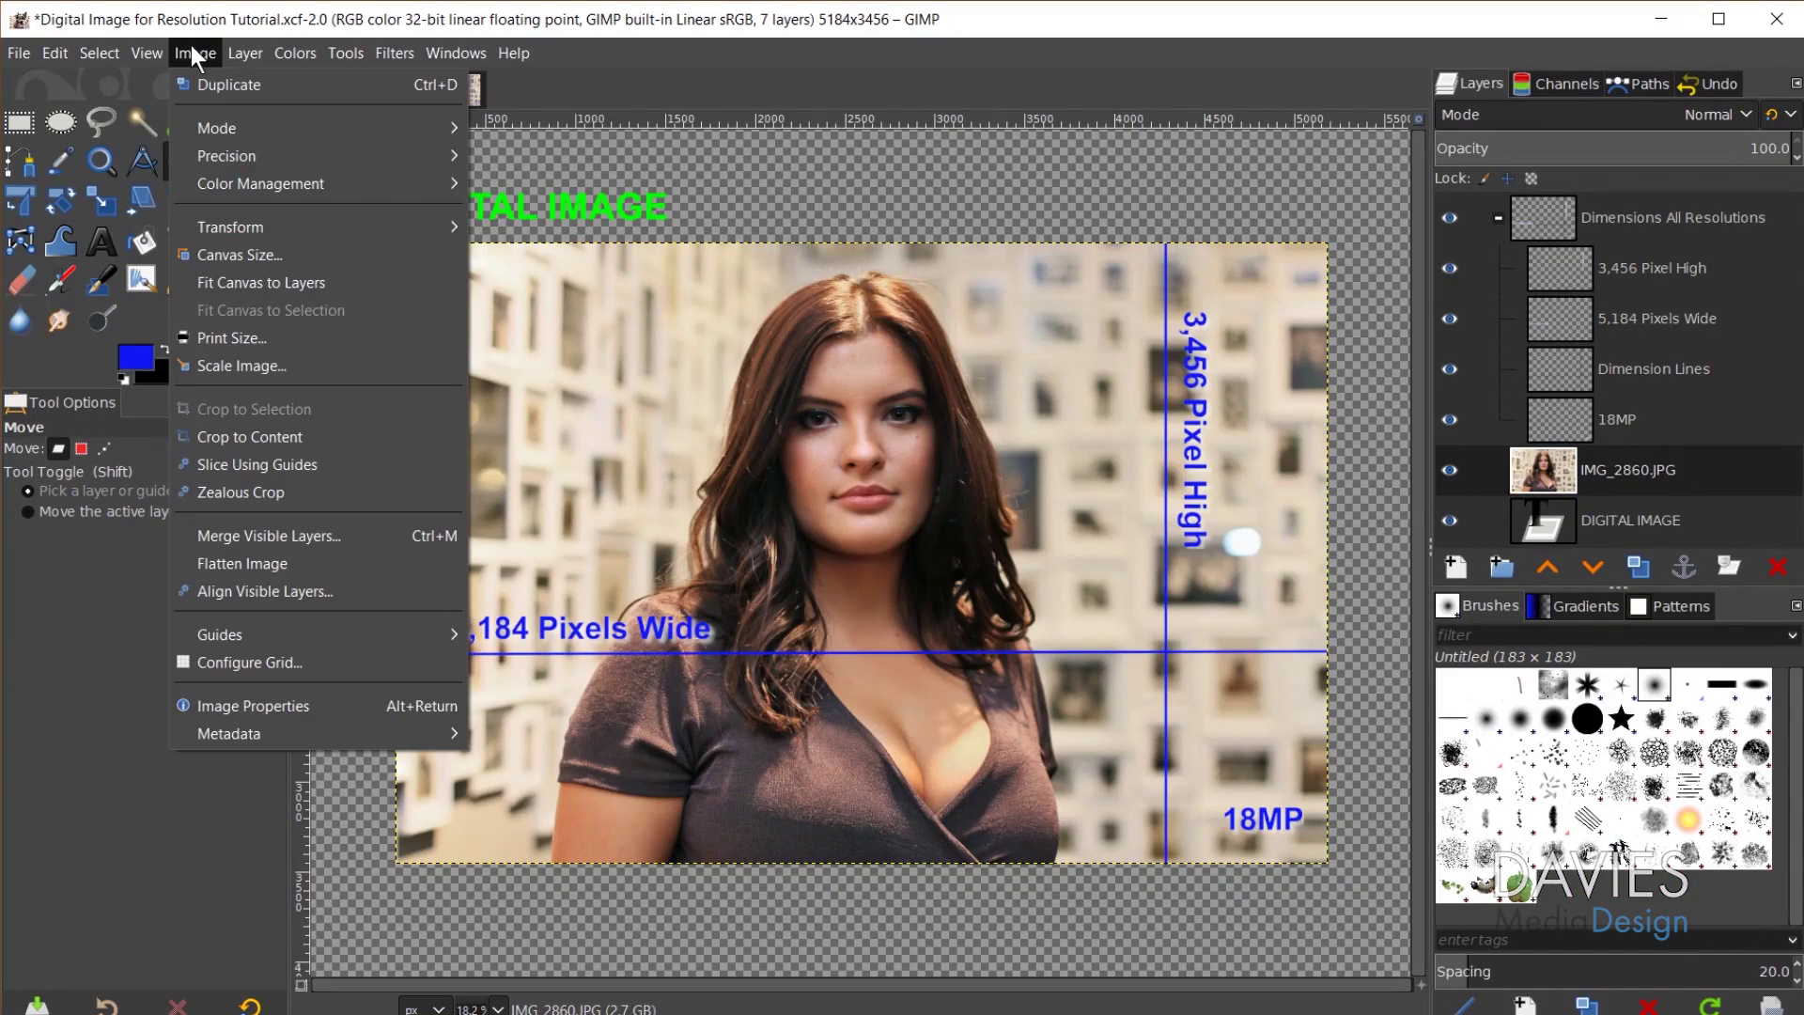
click(255, 366)
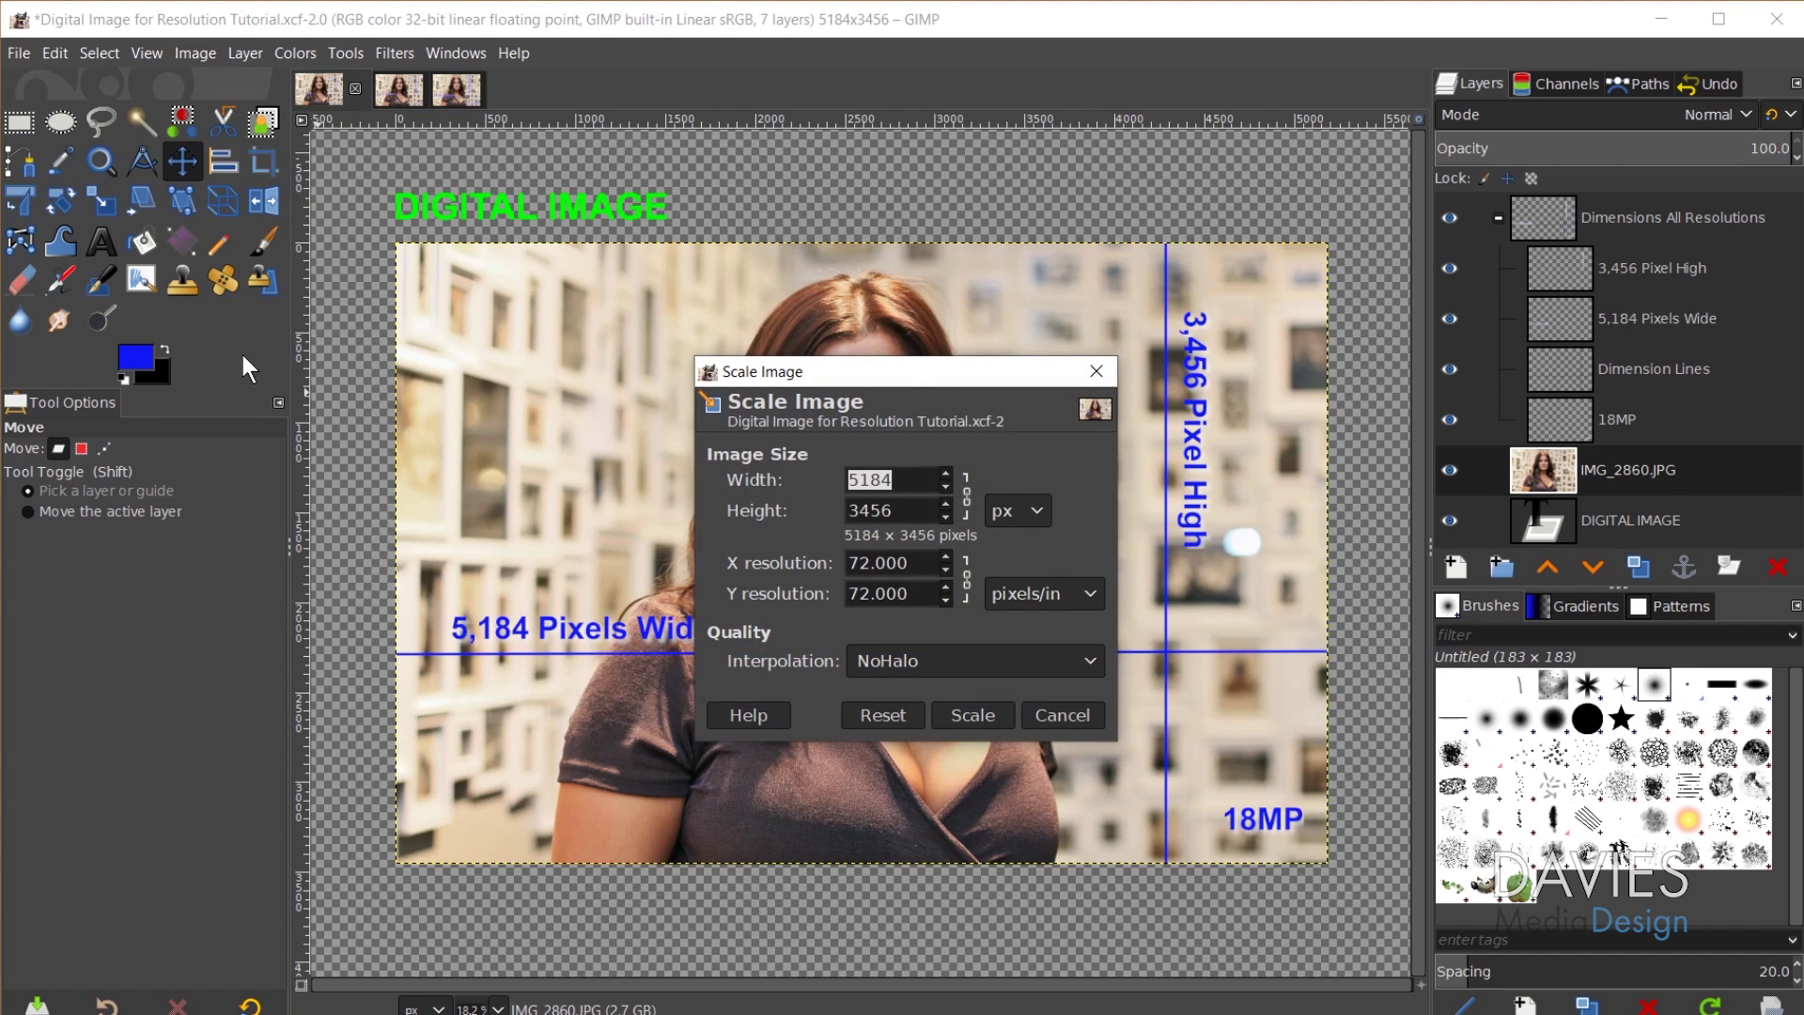
key(Tab)
key(Tab)
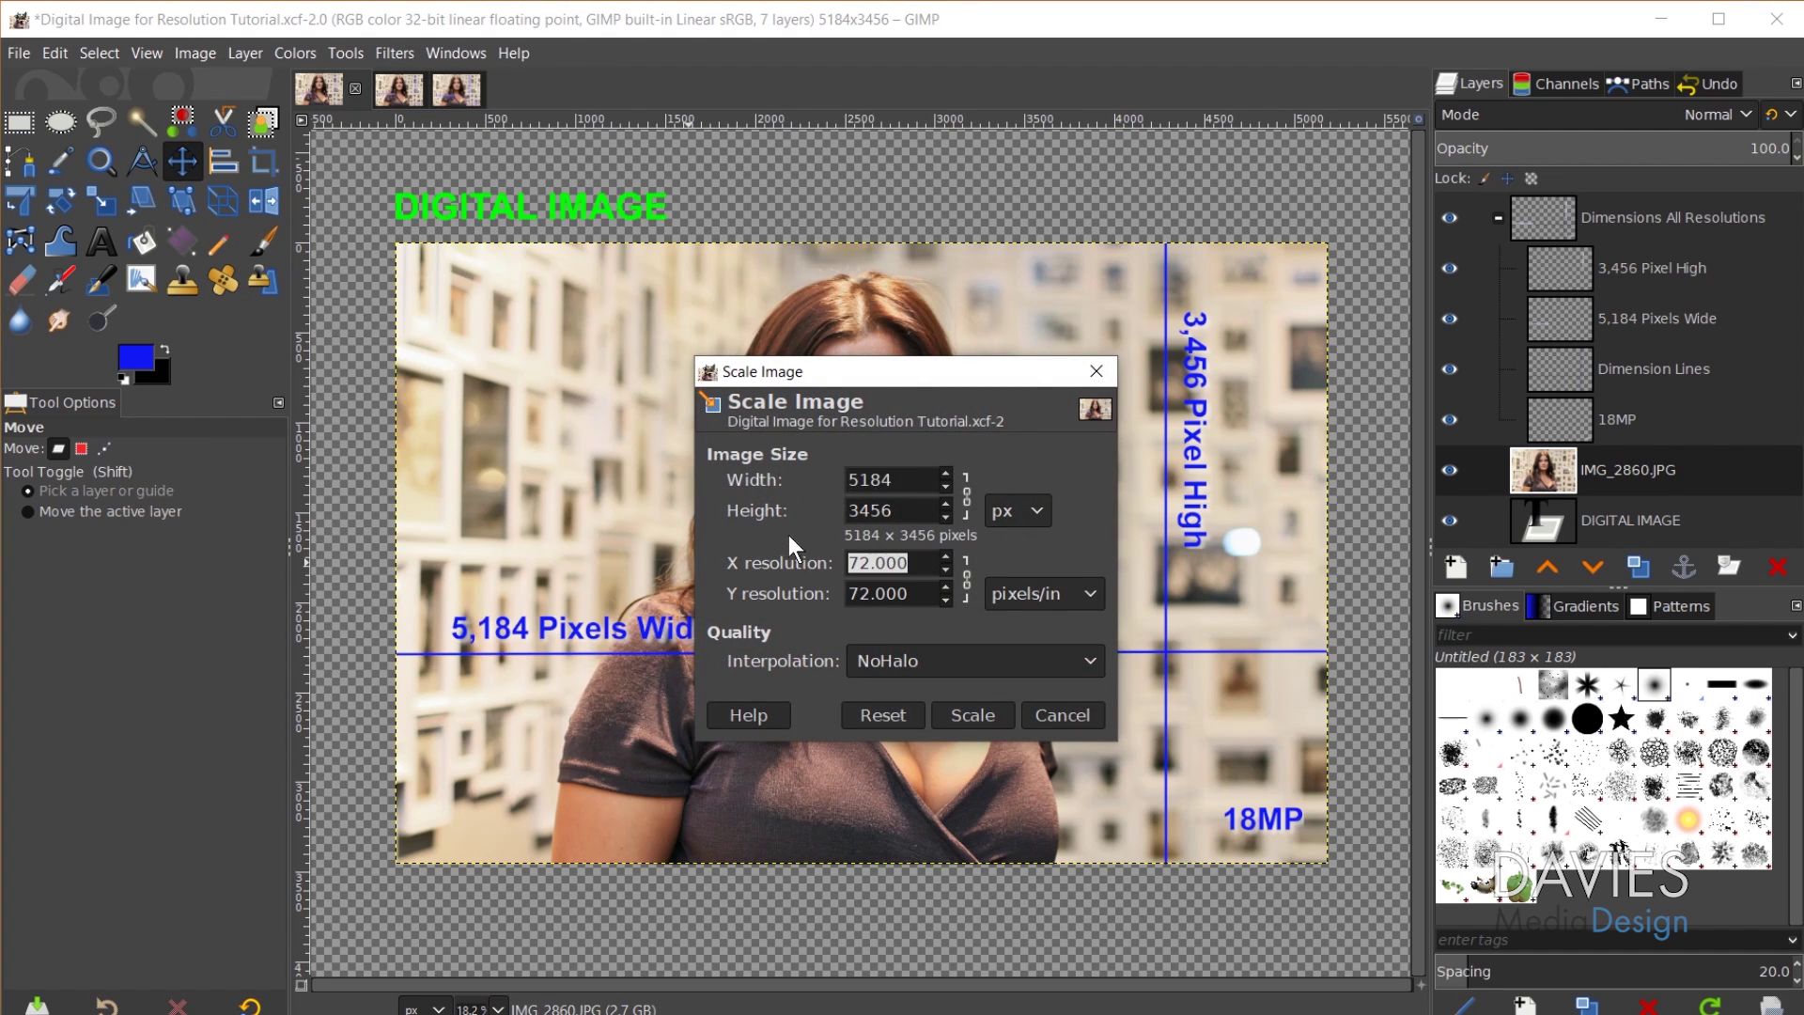
text(300)
click(968, 581)
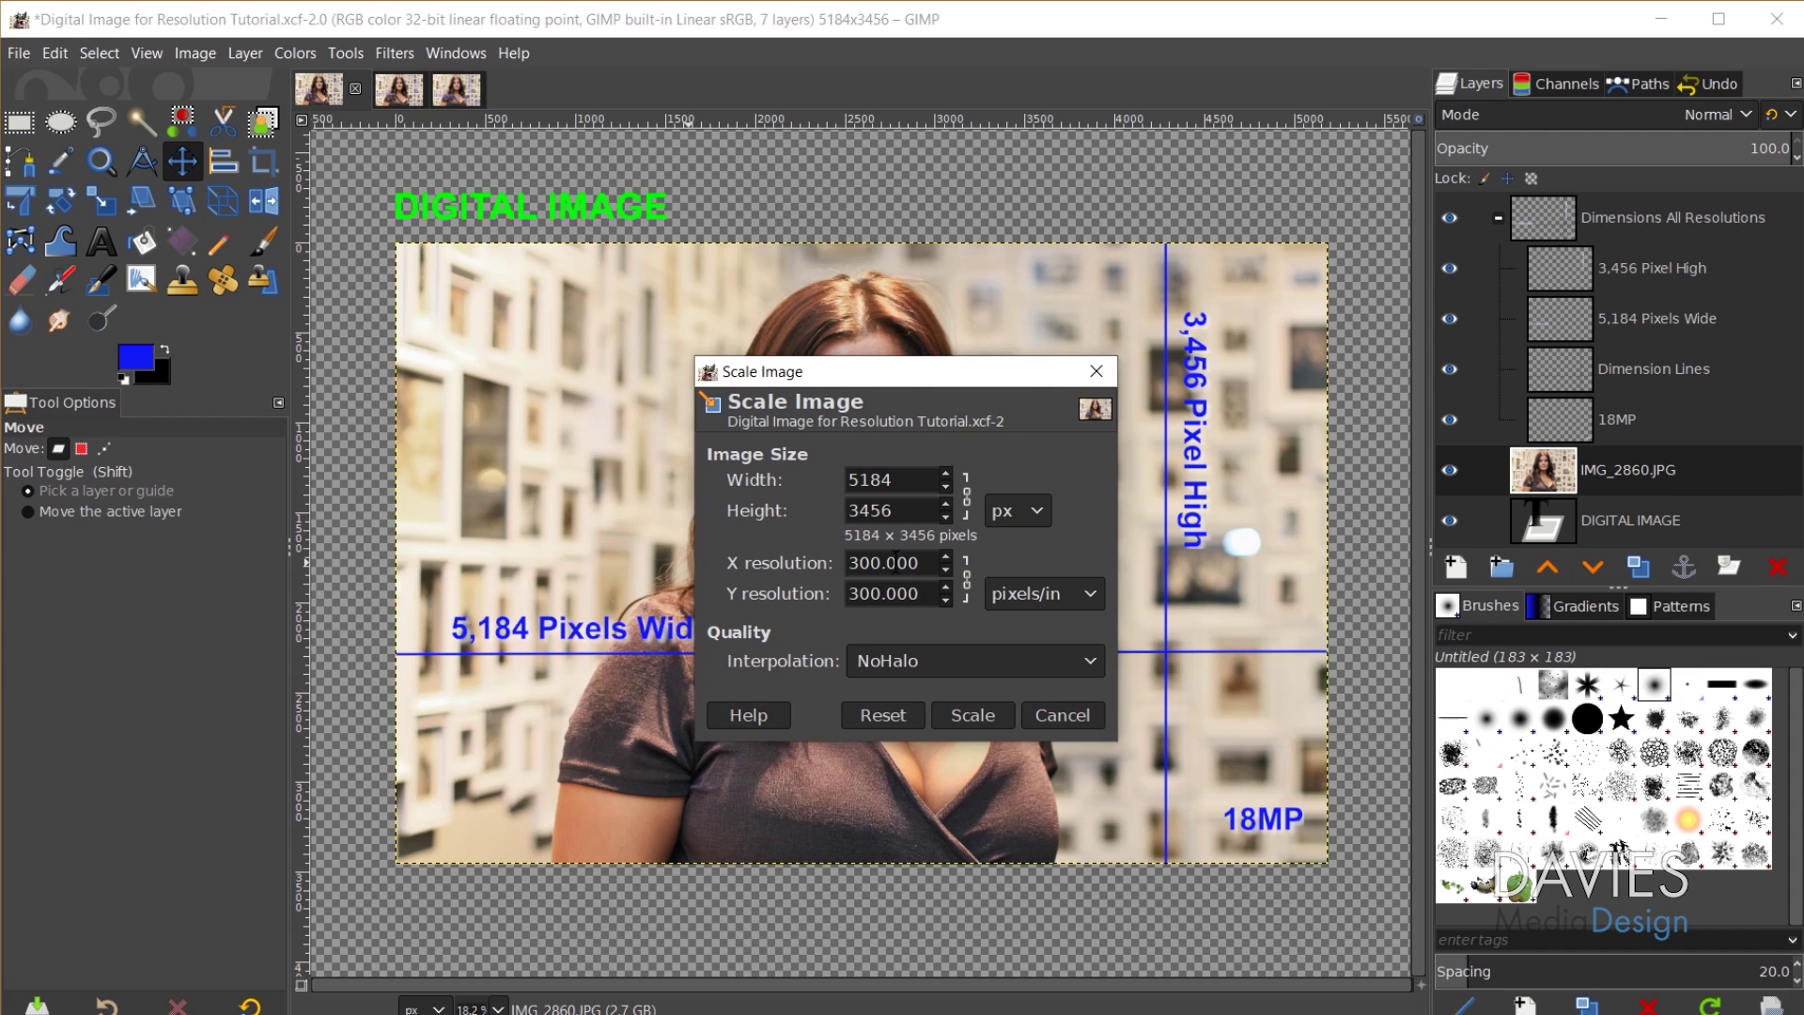
click(973, 715)
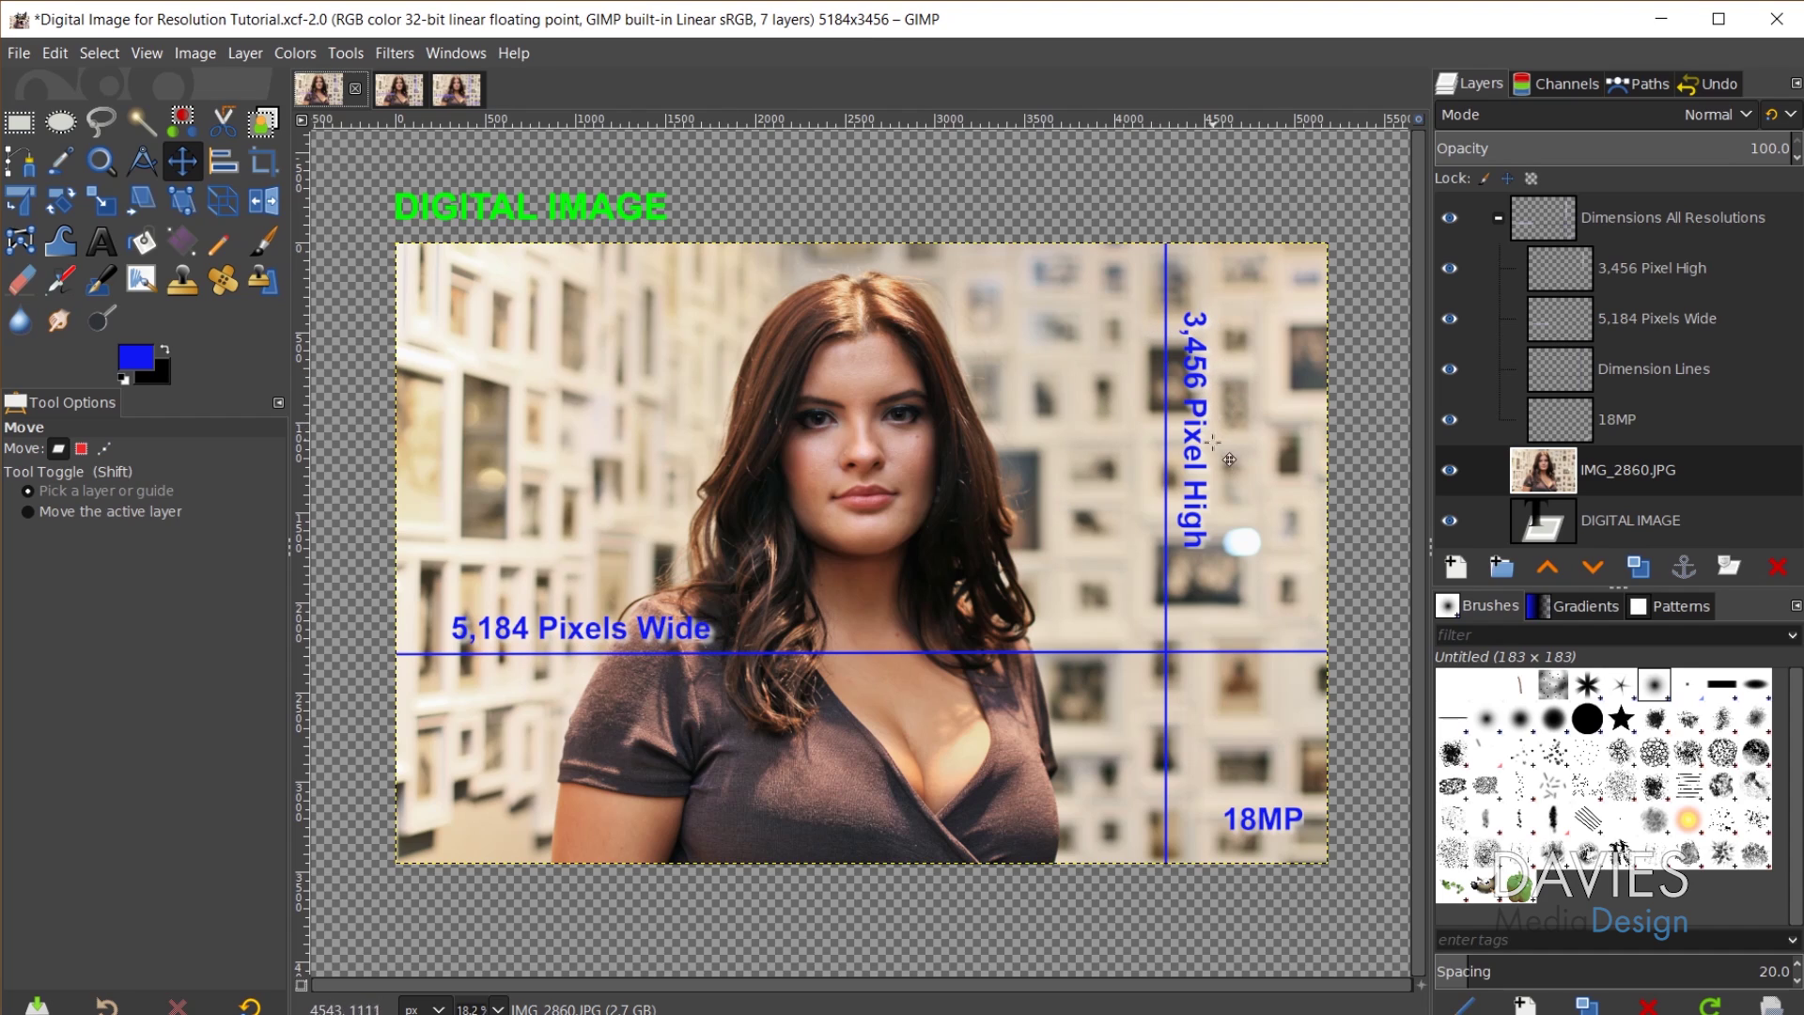
- View the digital image at 100% magnification to check the facial detail at the new resolution
click(498, 1009)
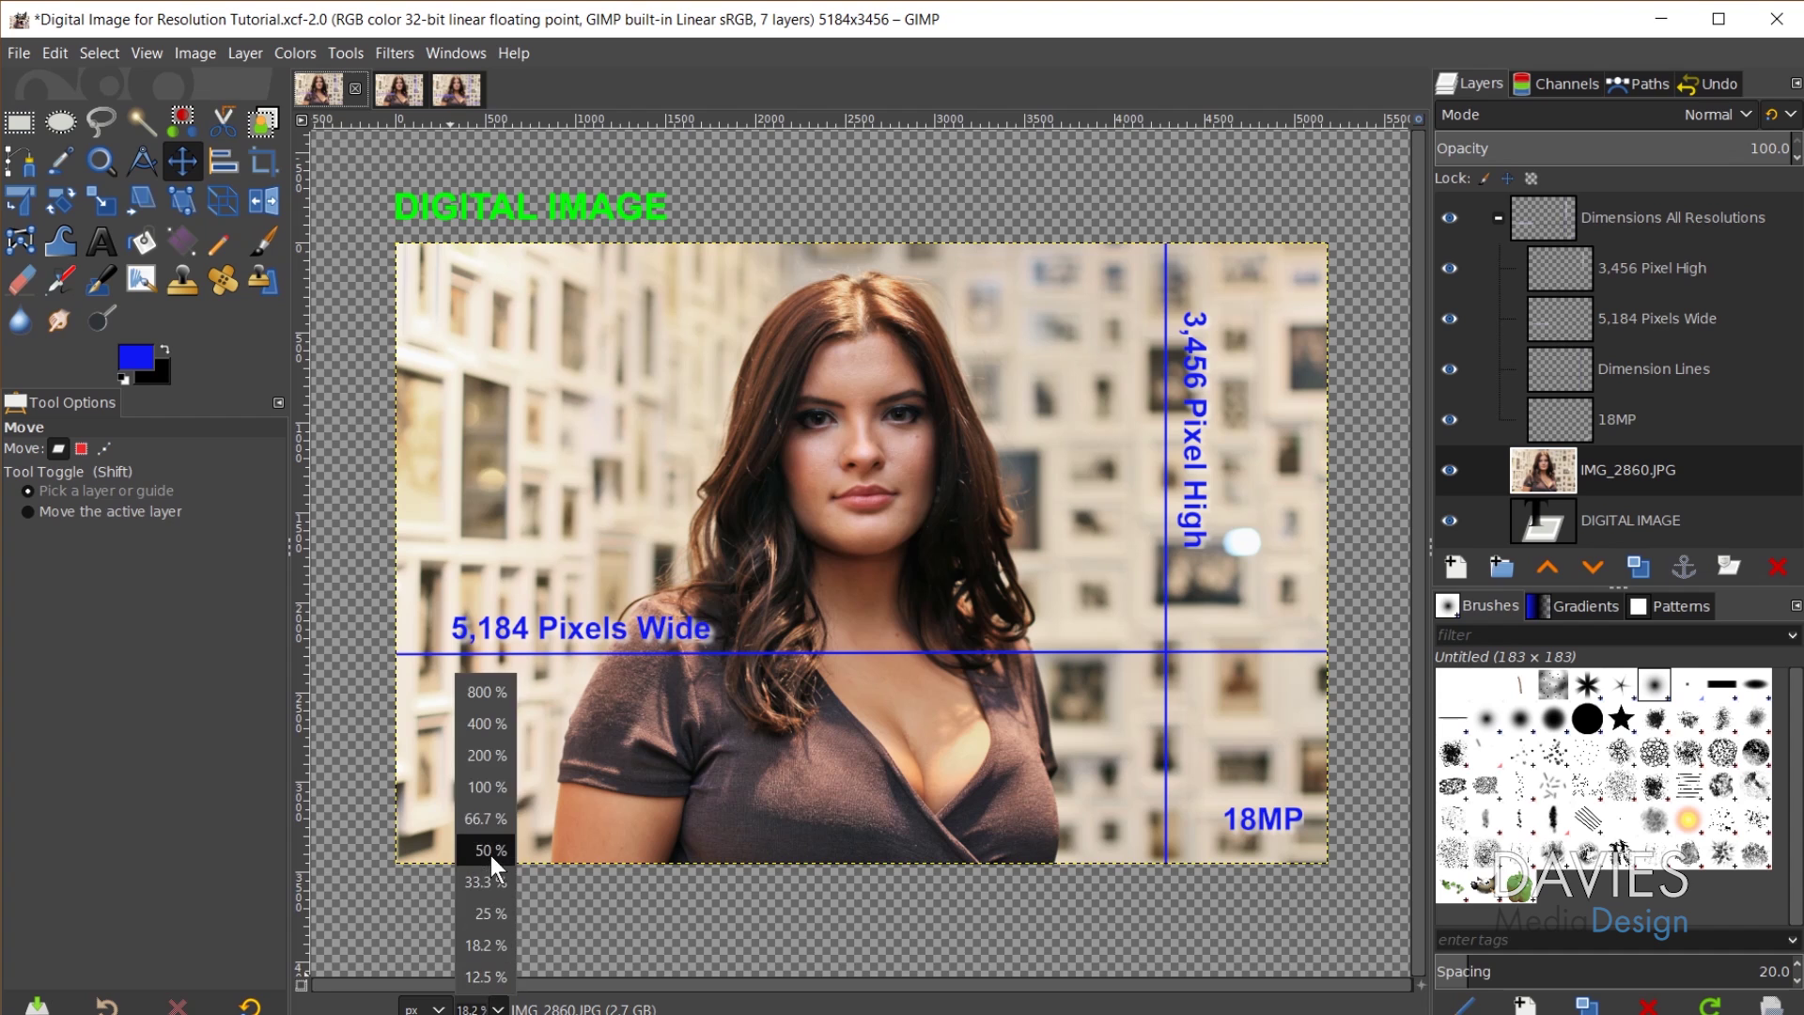
click(490, 787)
scroll(926, 633, up, 5)
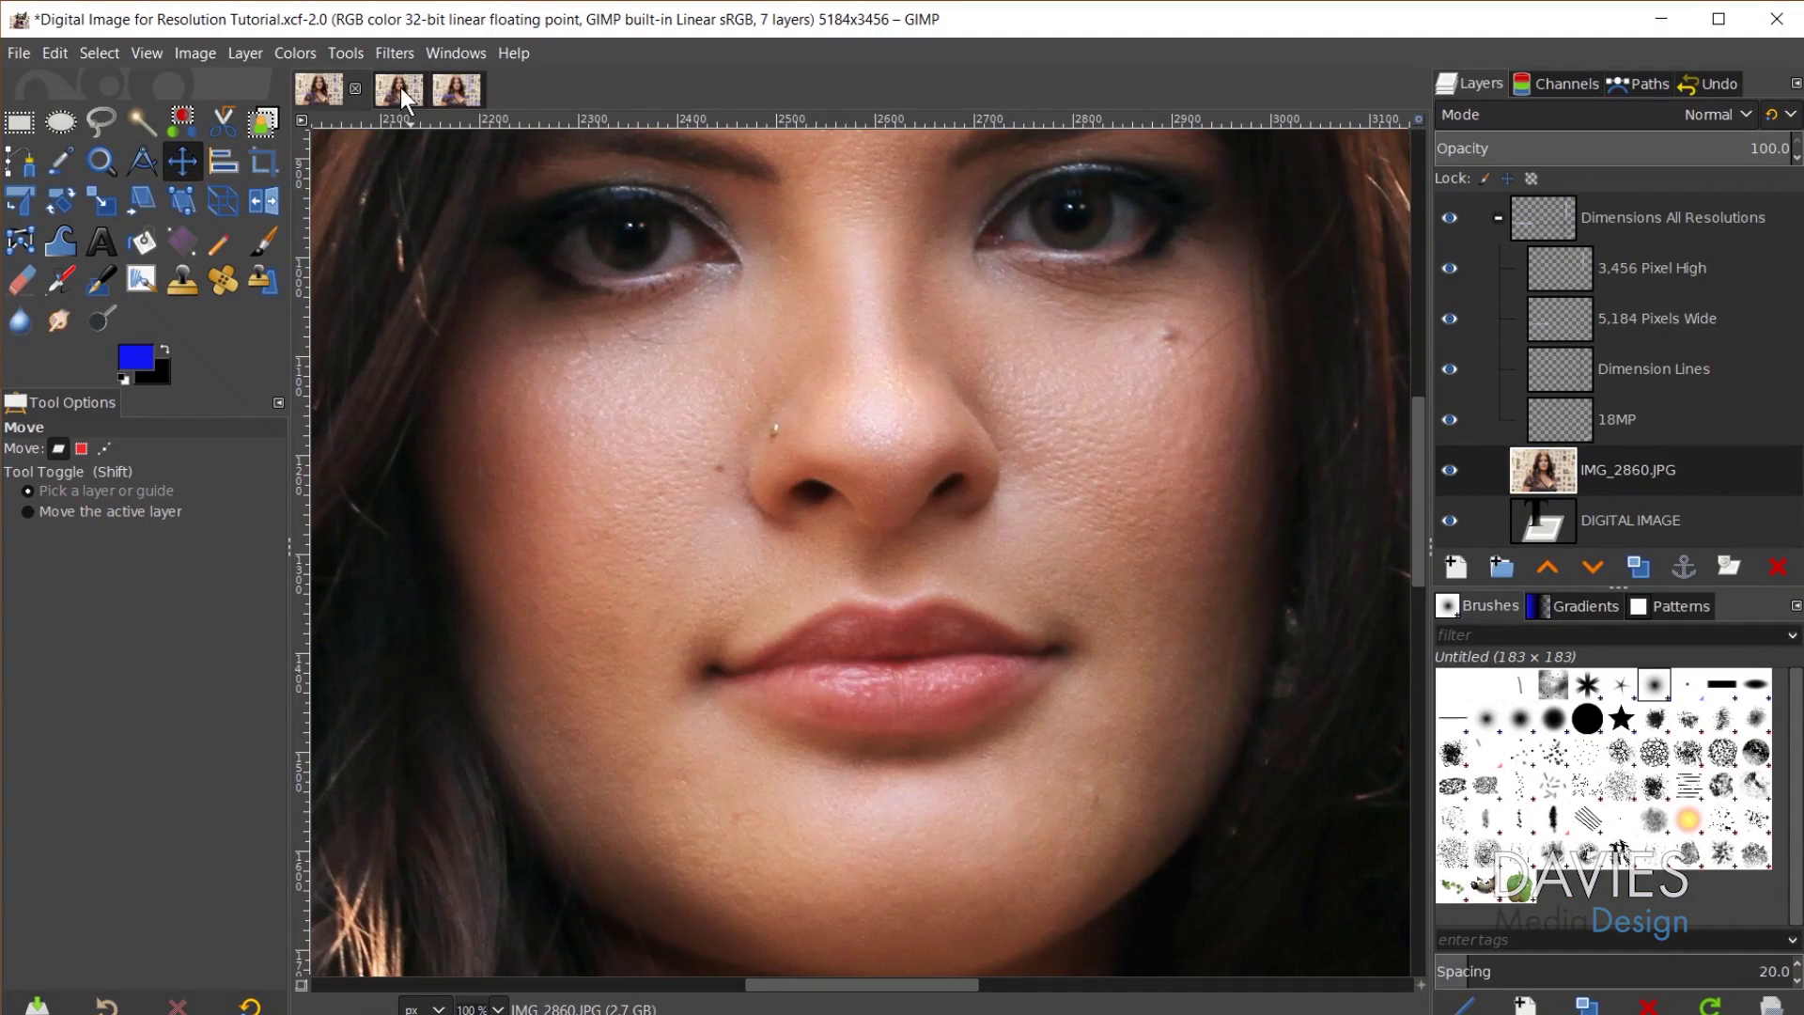
- Switch to the Print Image document and review its pixel dimensions and resolution in the Scale Image settings
click(400, 88)
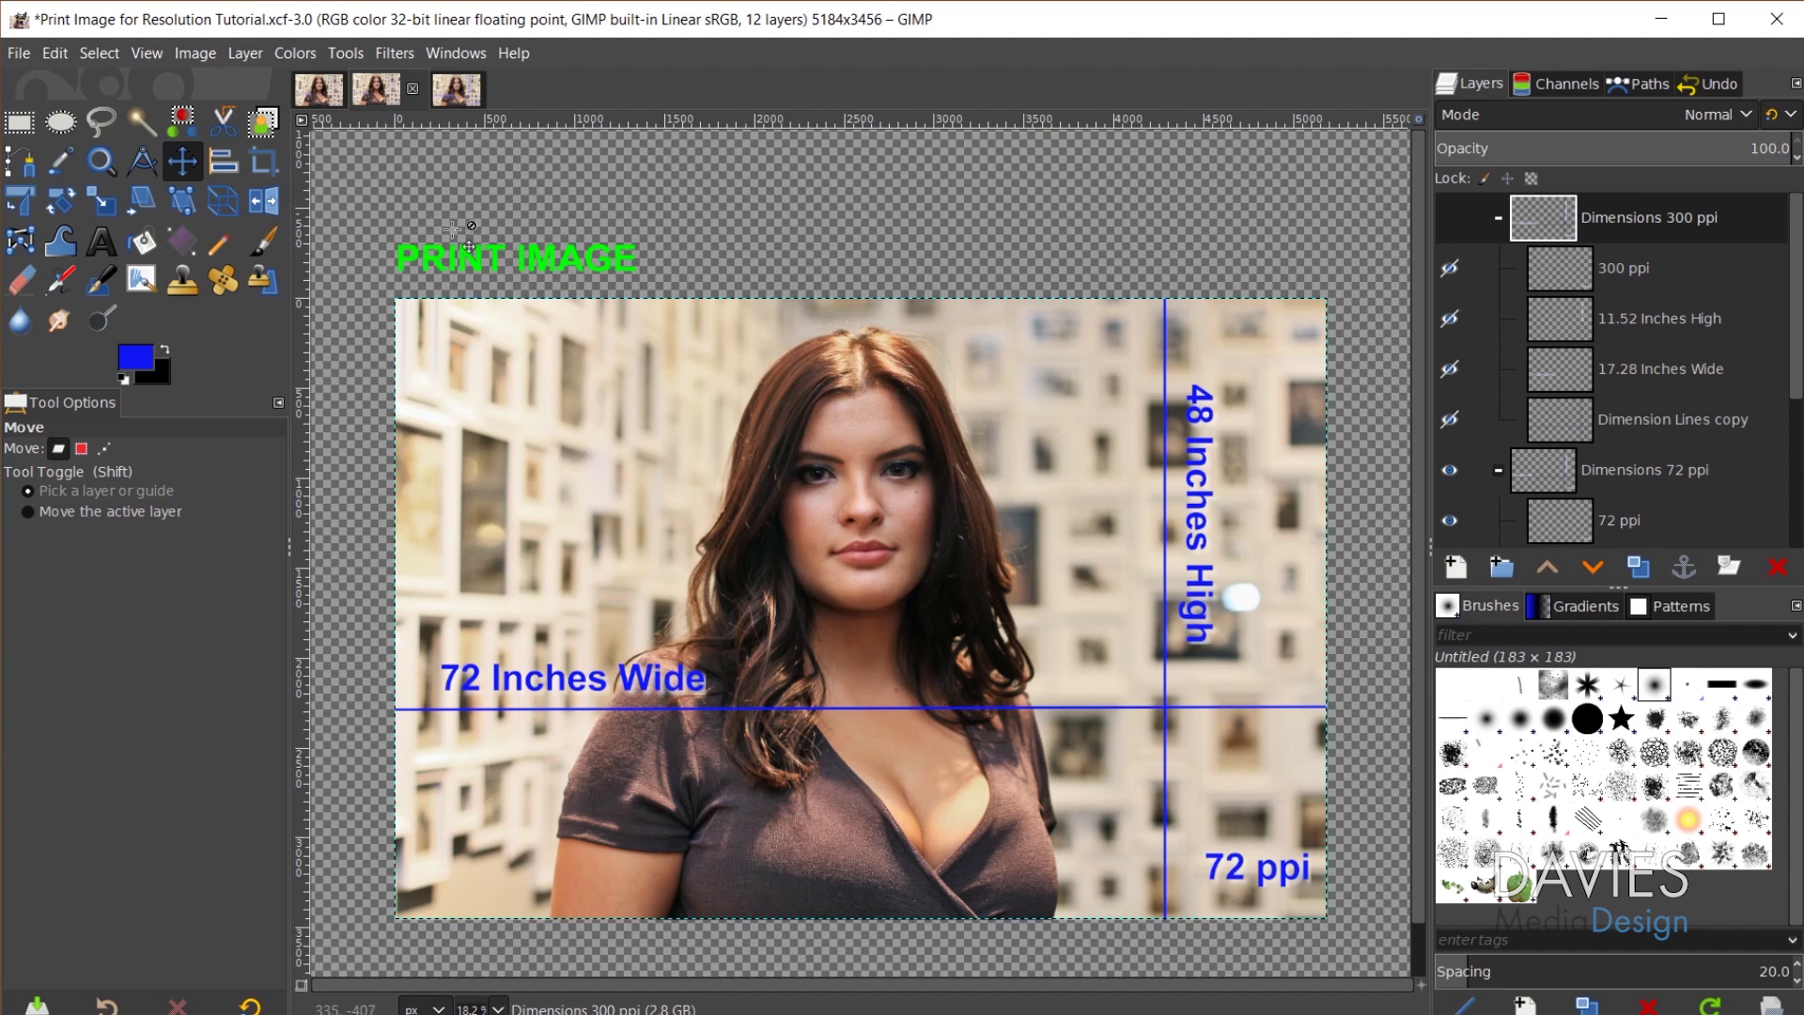
click(843, 21)
click(195, 53)
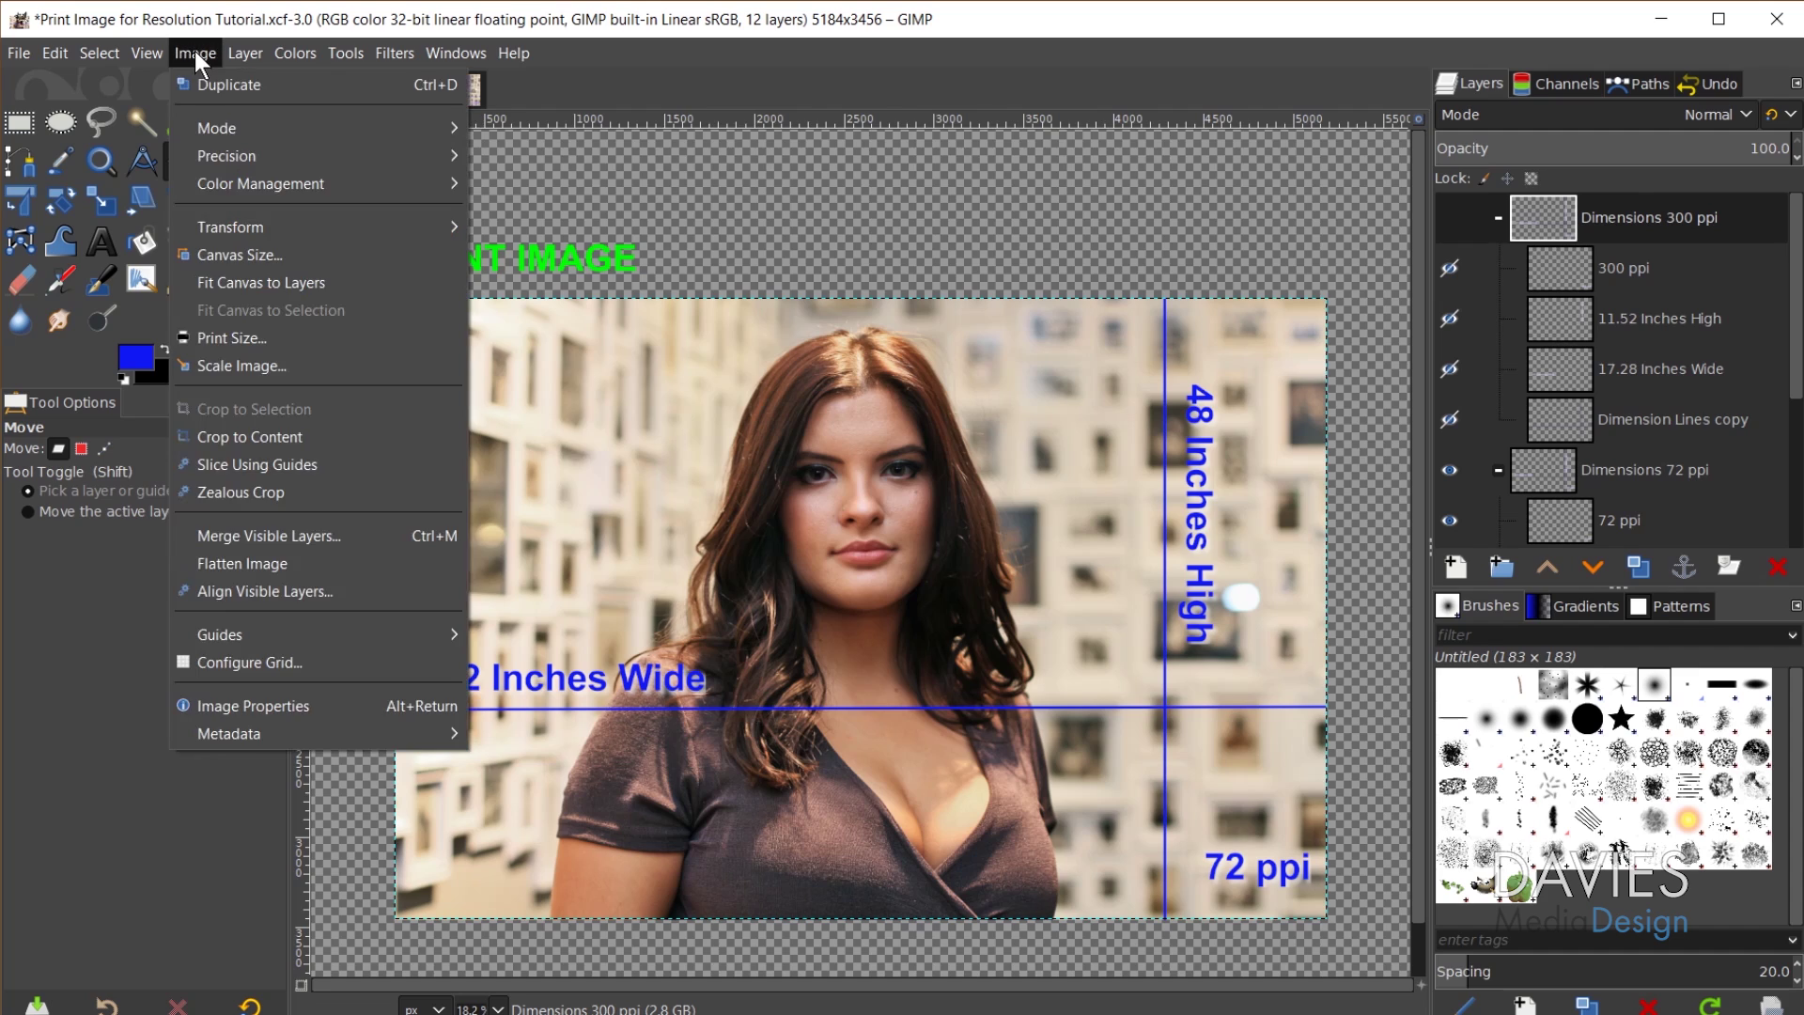
click(274, 363)
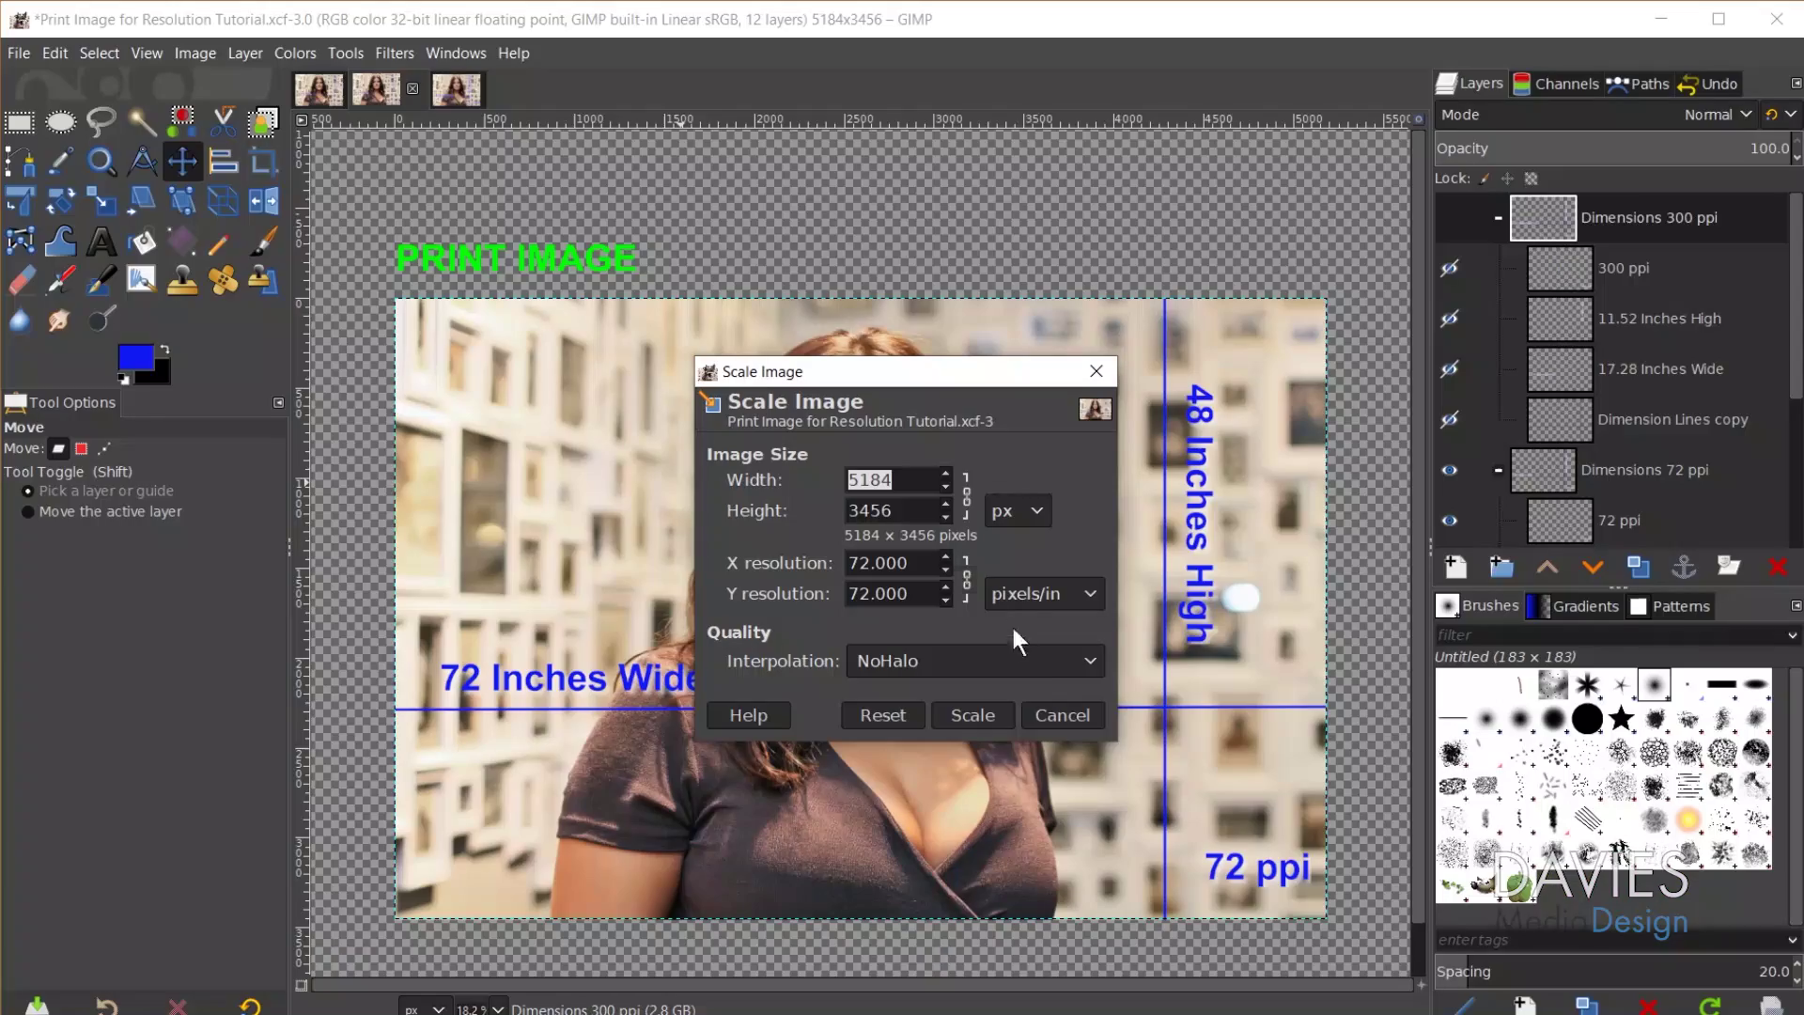
click(1075, 717)
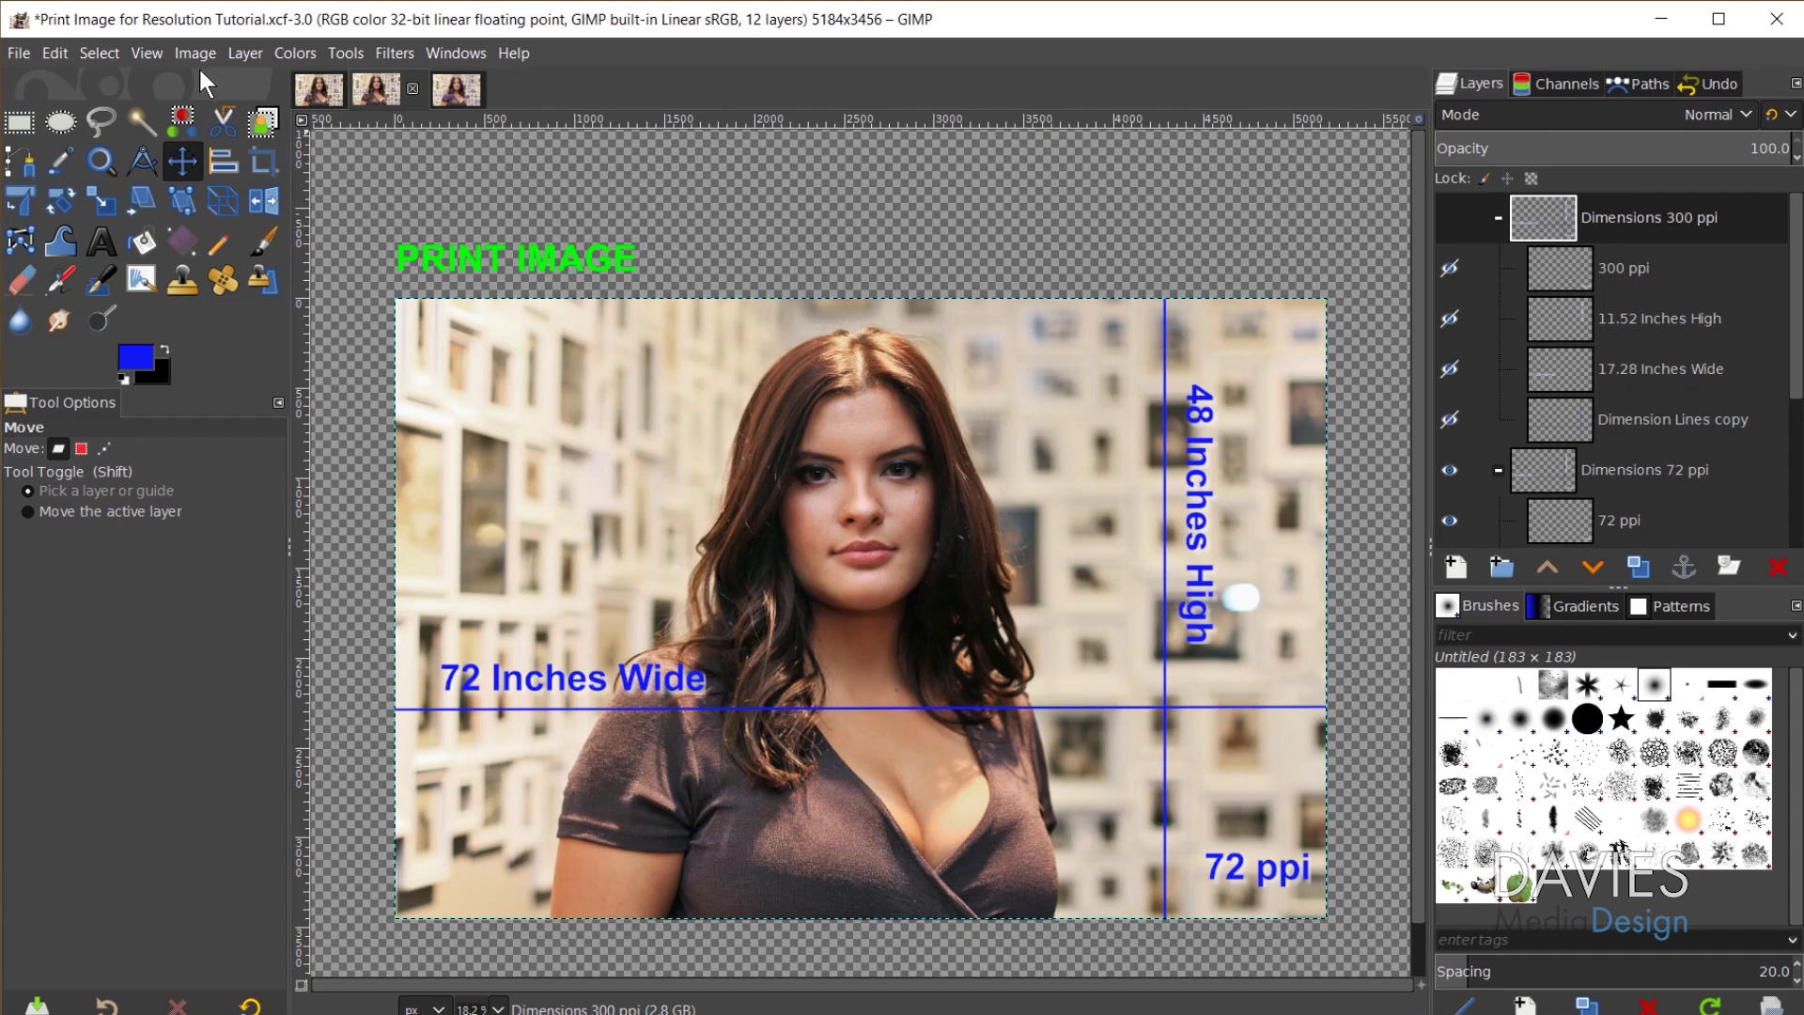
- Check the print image's width and height in inches in the print resolution settings
click(189, 53)
click(263, 329)
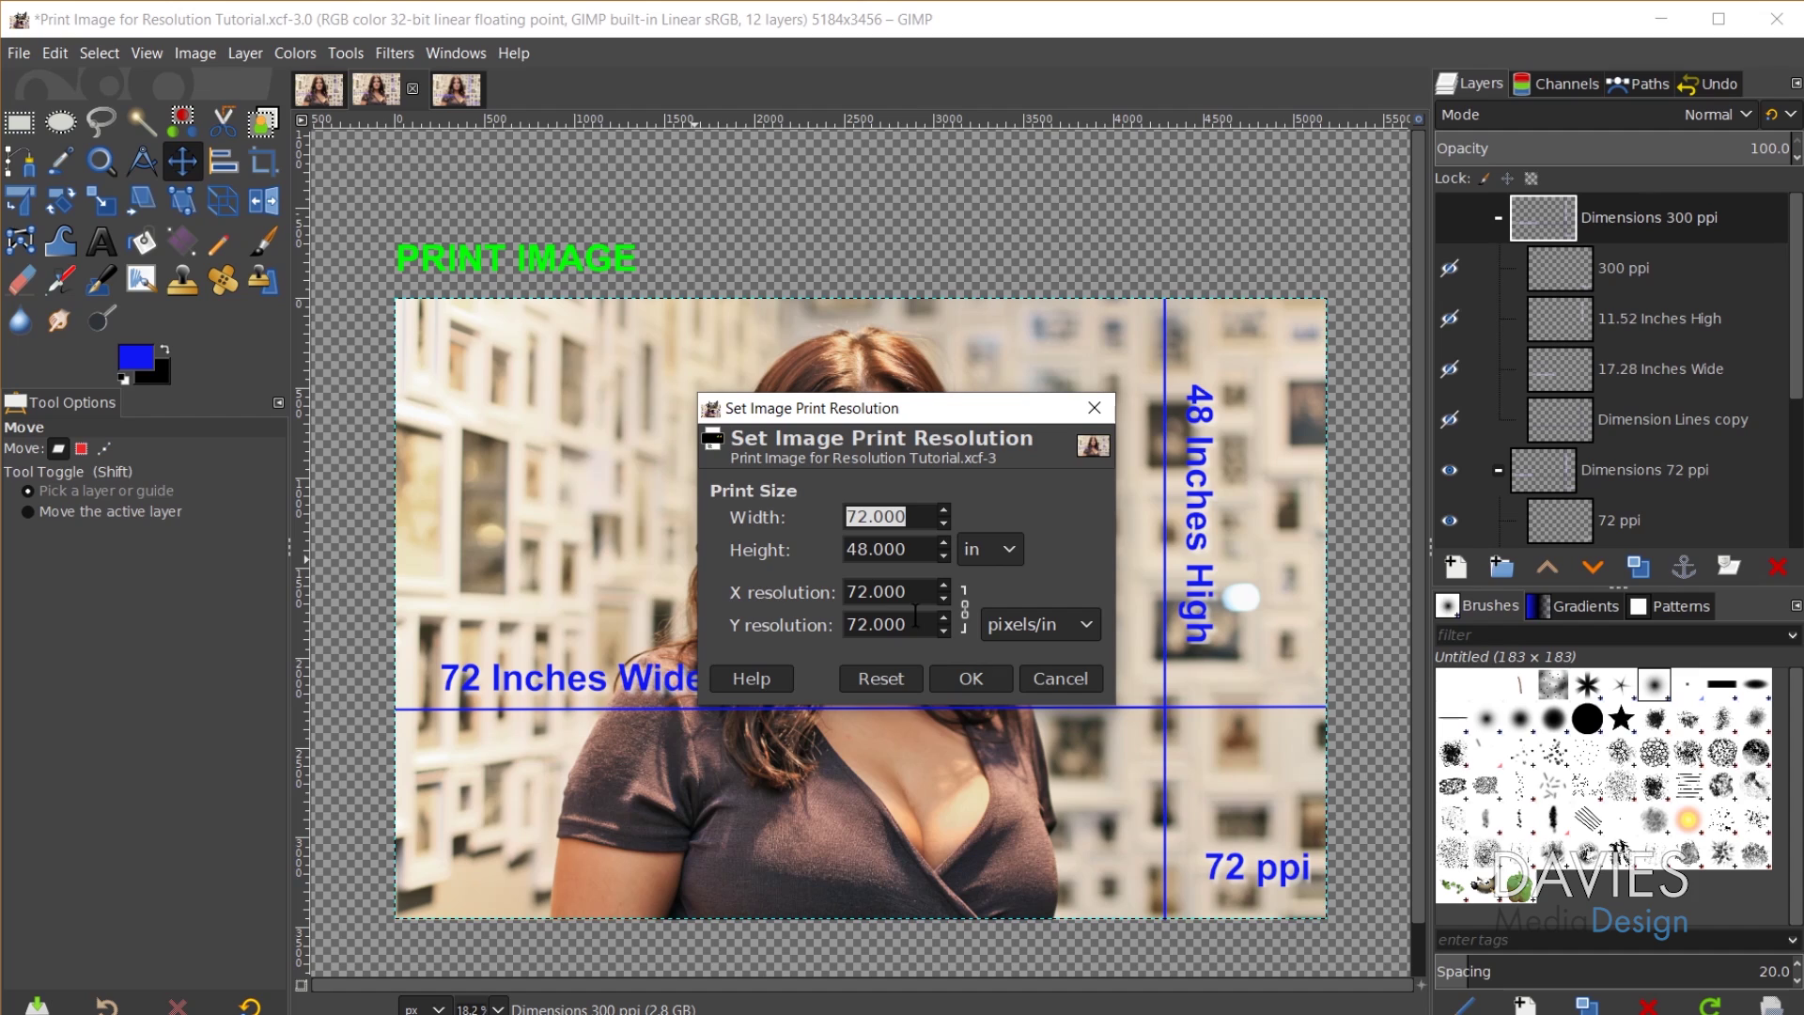
click(1094, 408)
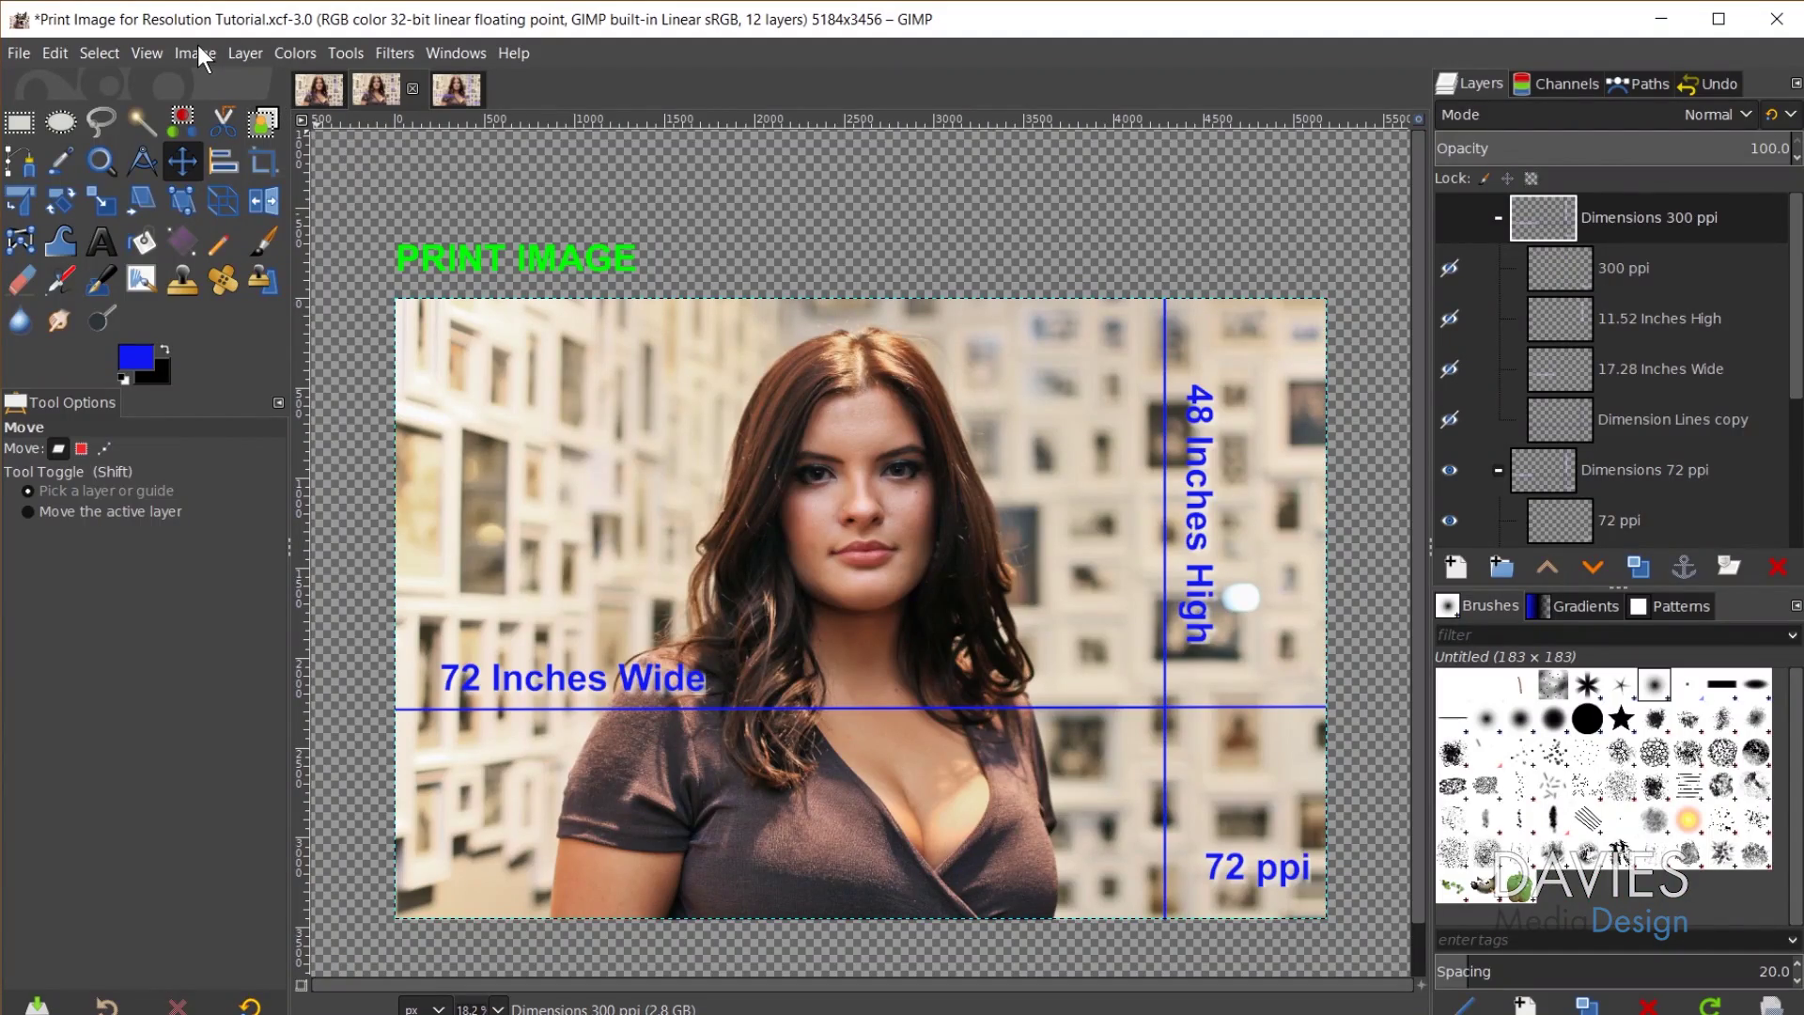
- Apply an X and Y resolution of 300 pixels/in to the print image with Scale Image
click(198, 53)
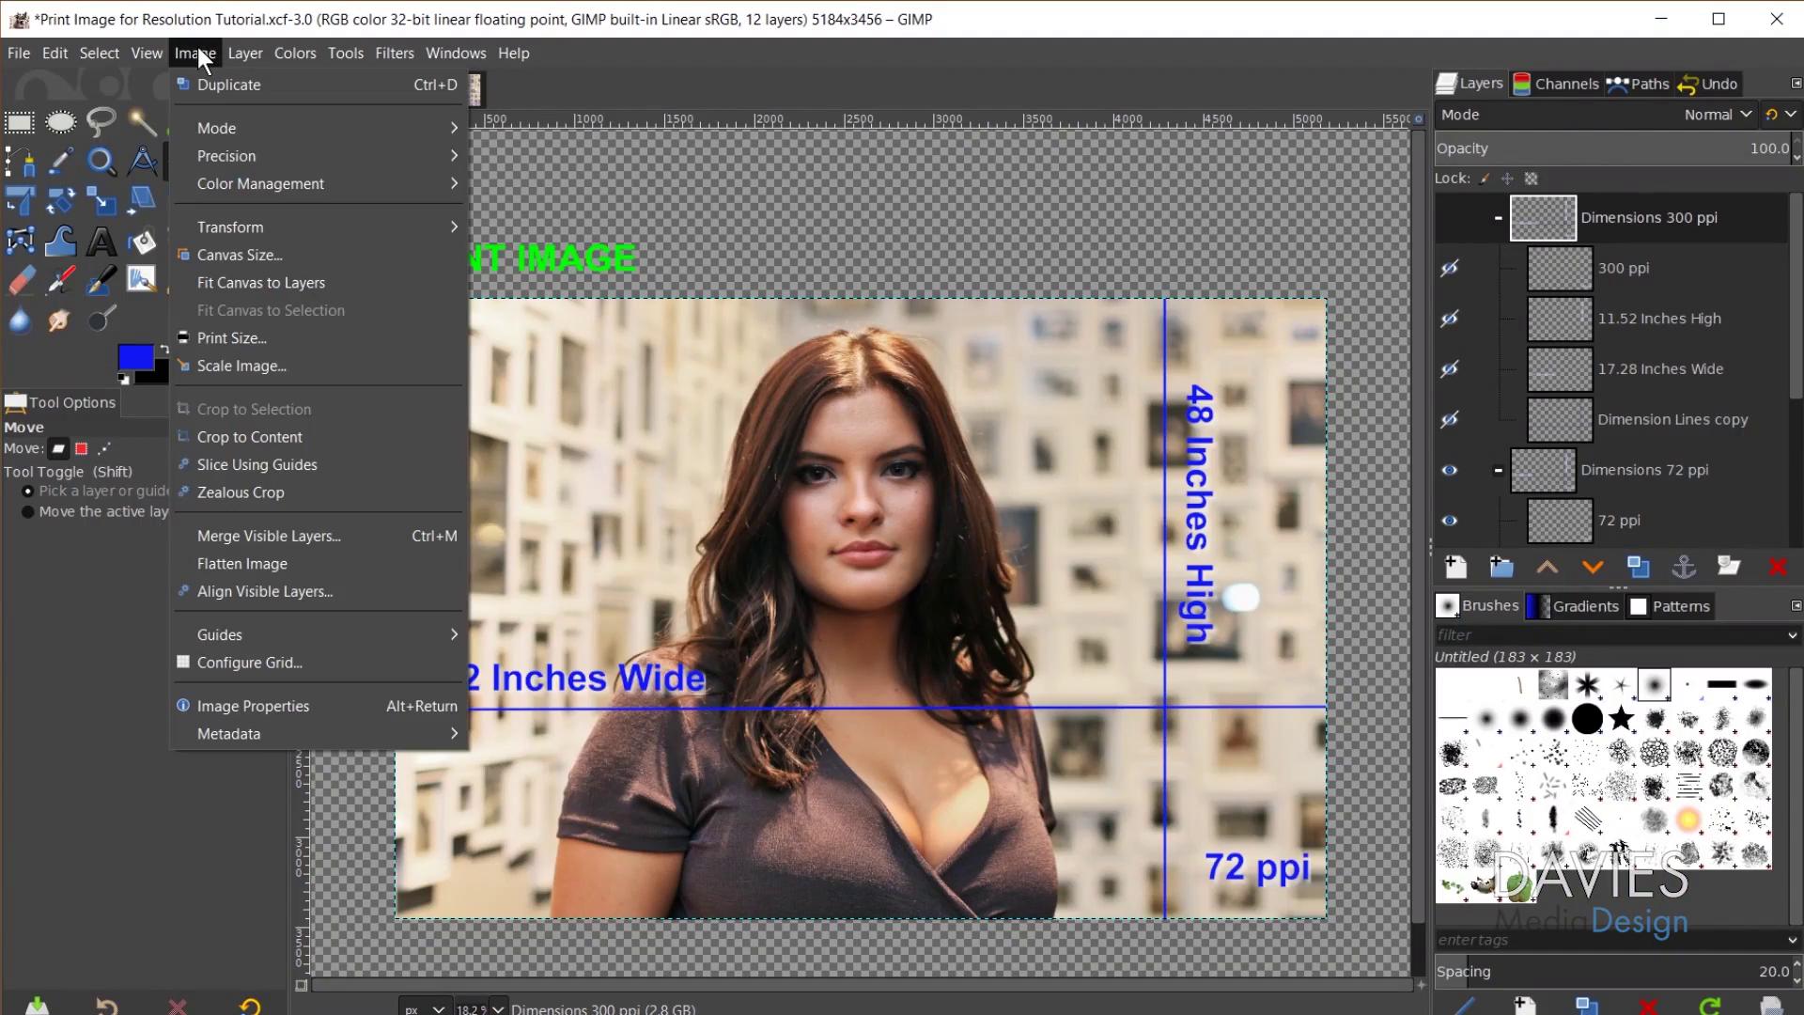
click(255, 357)
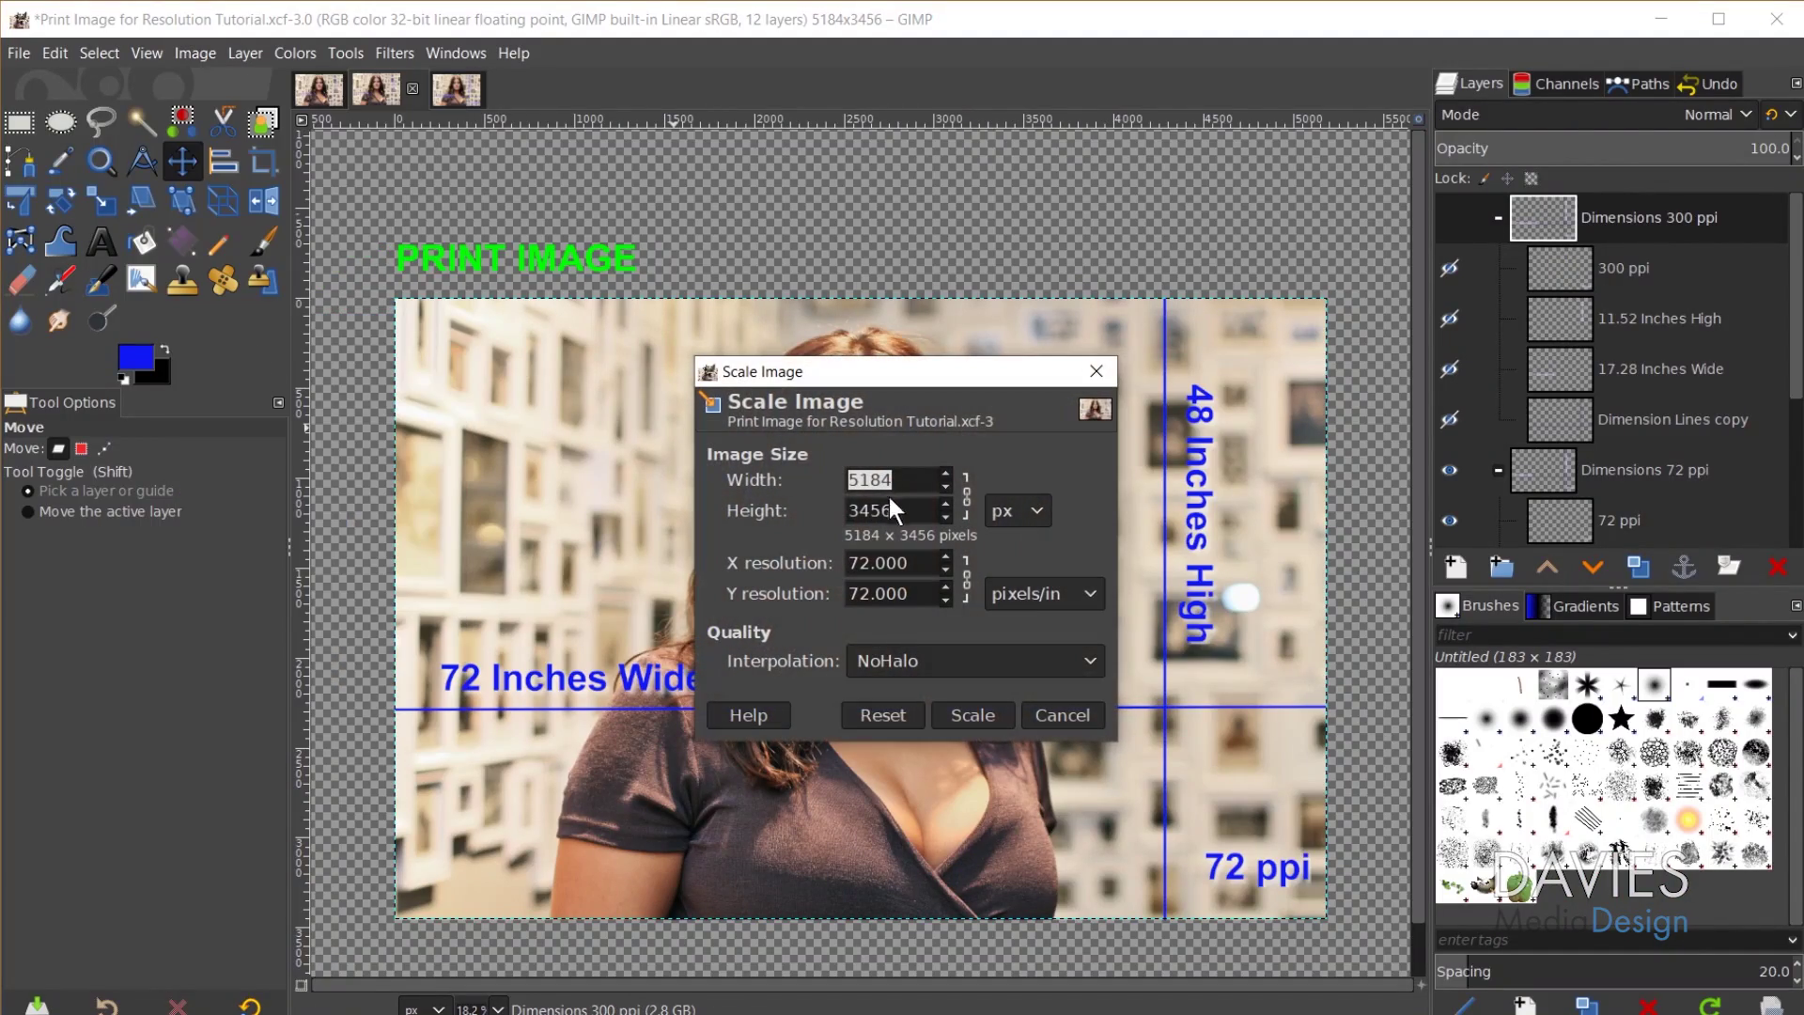
triple_click(919, 563)
text(30)
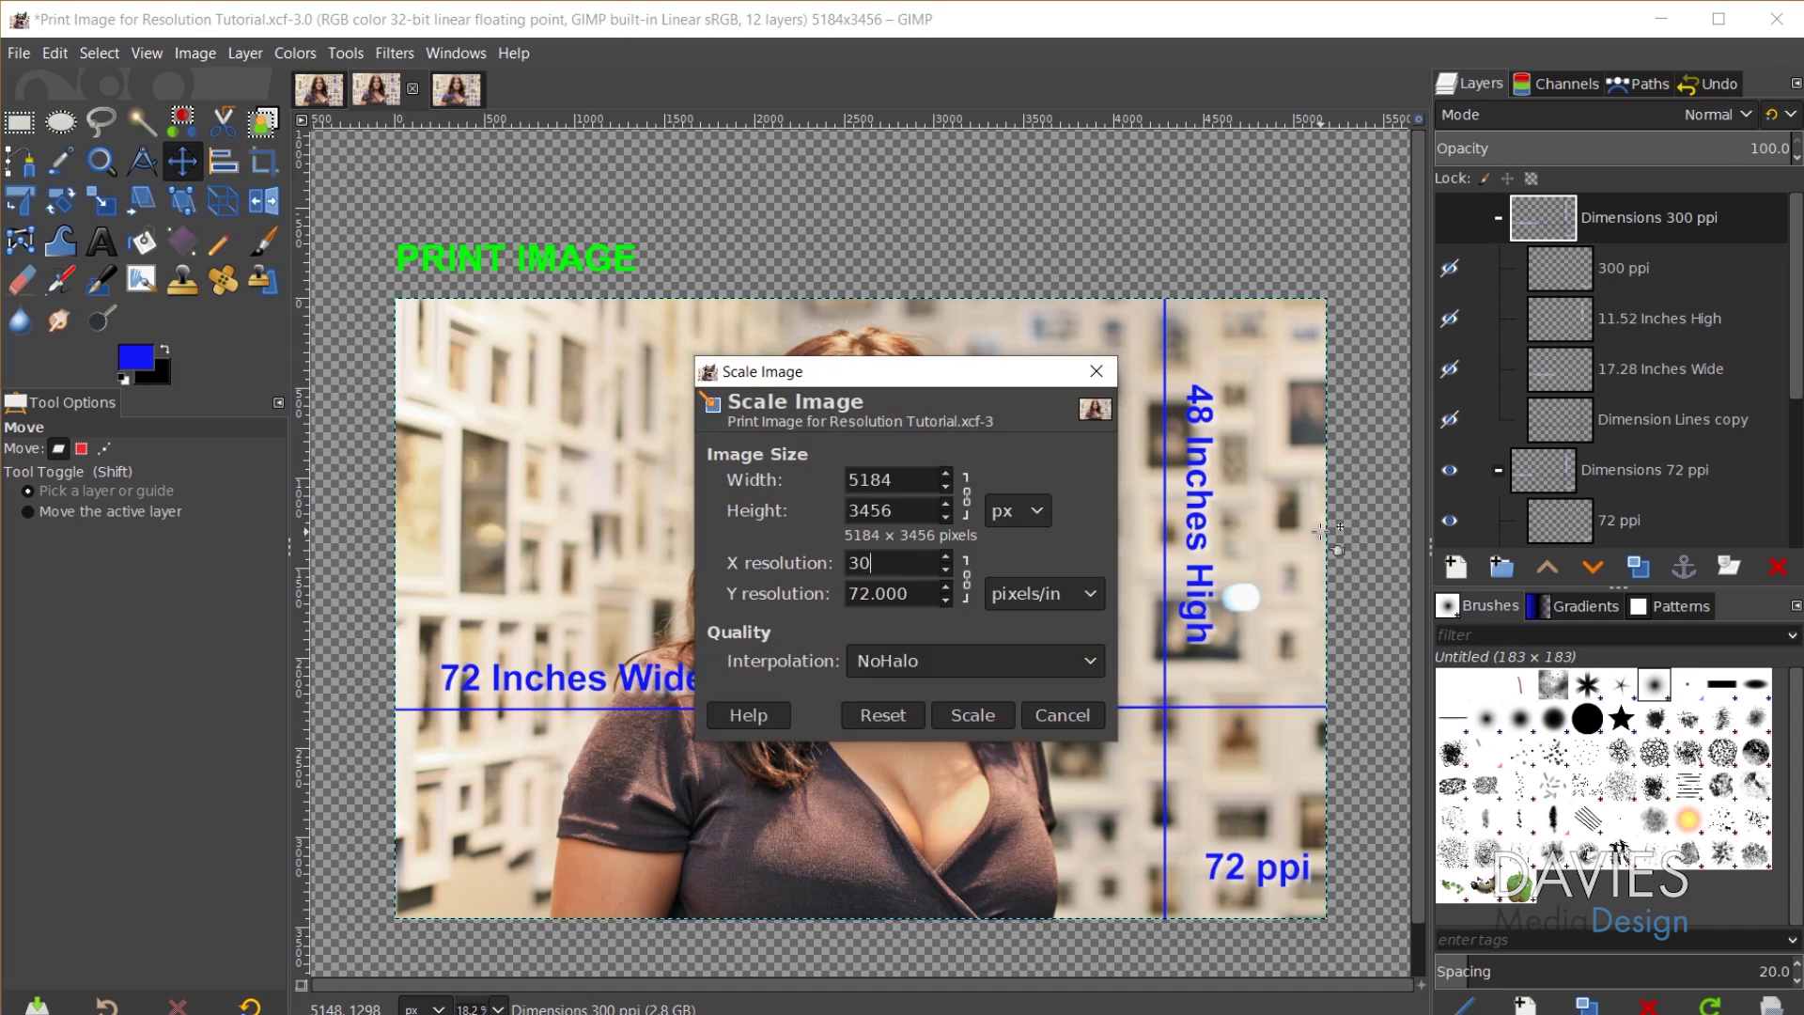
text(0)
key(Tab)
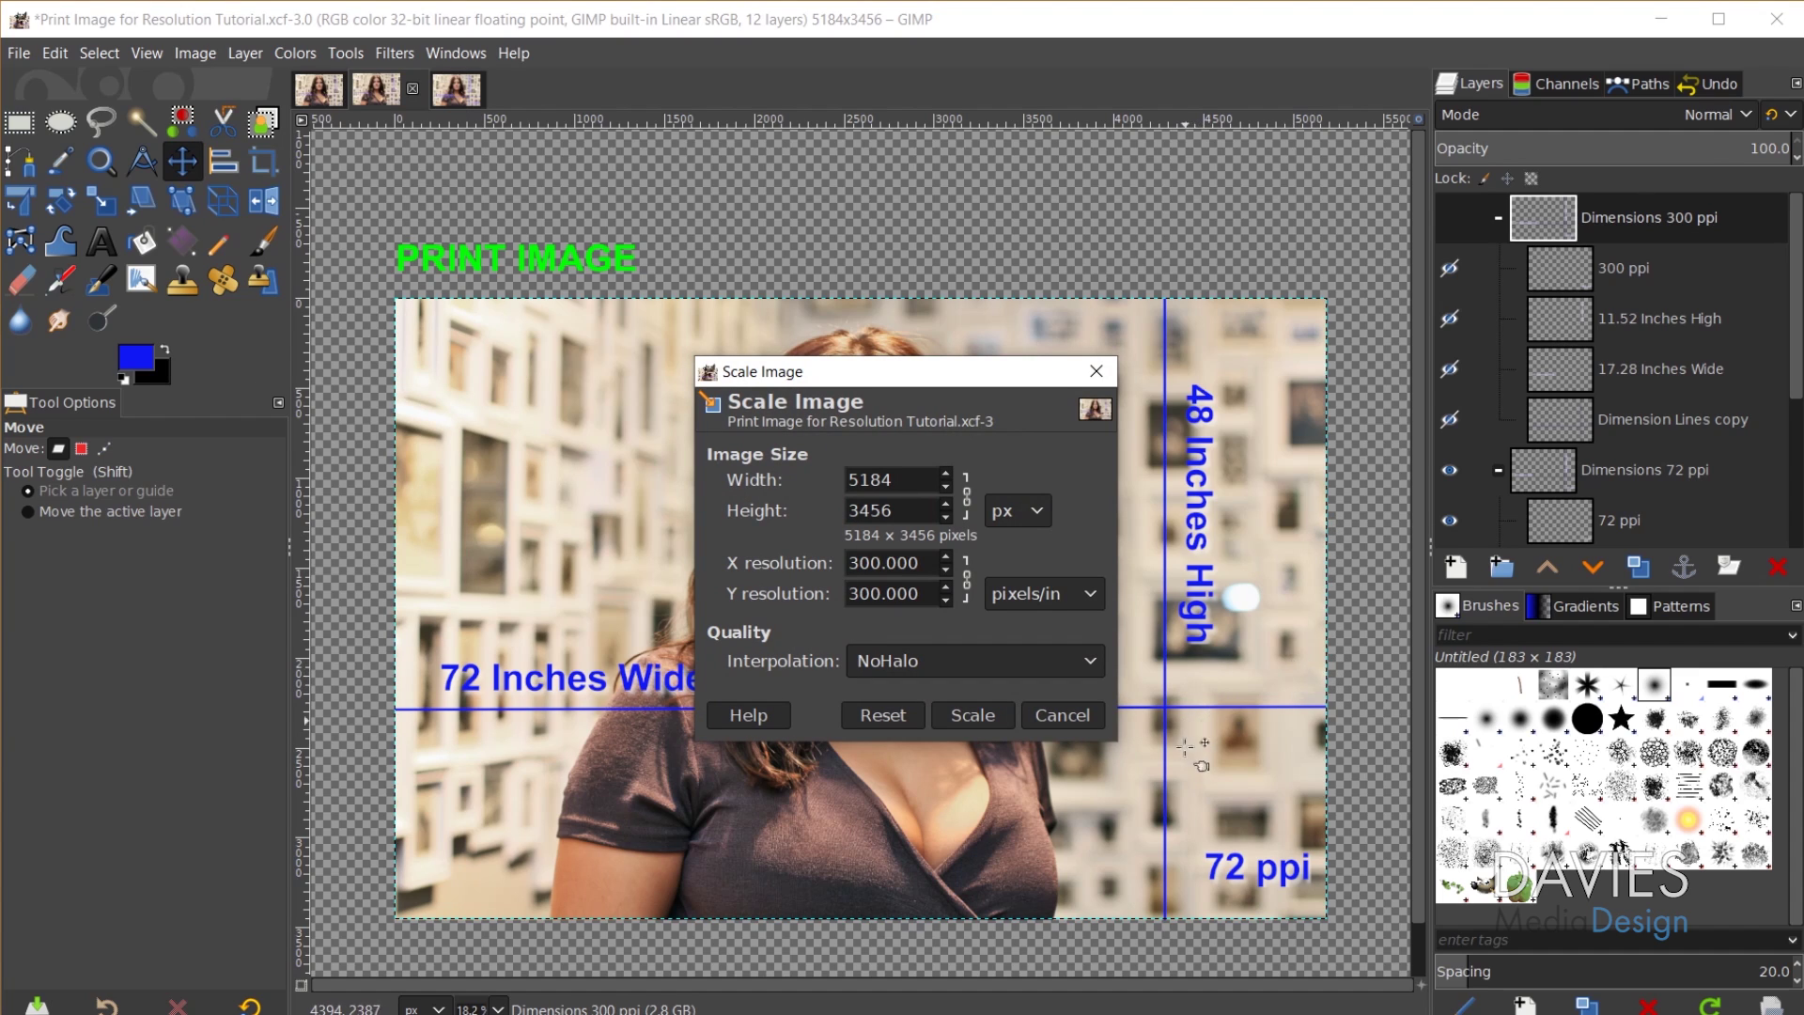
click(989, 708)
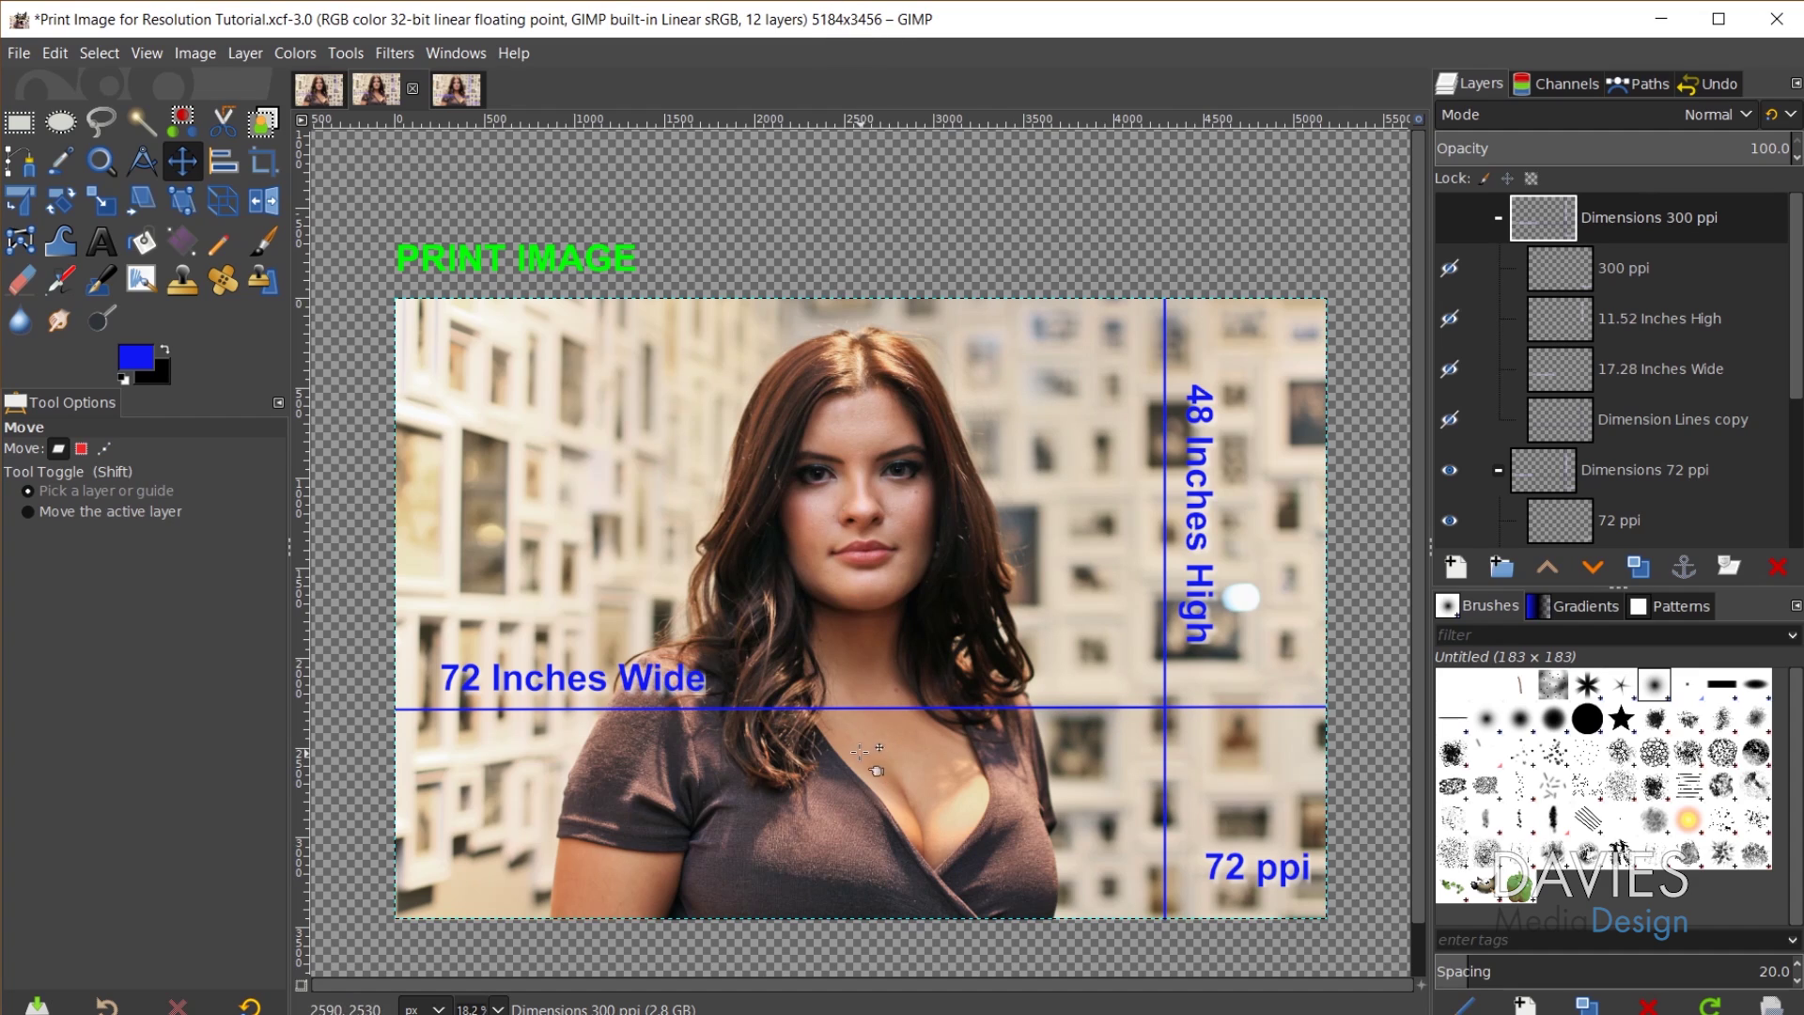
- Check the print image's physical print size at the 300 pixels/in resolution
click(203, 53)
click(233, 338)
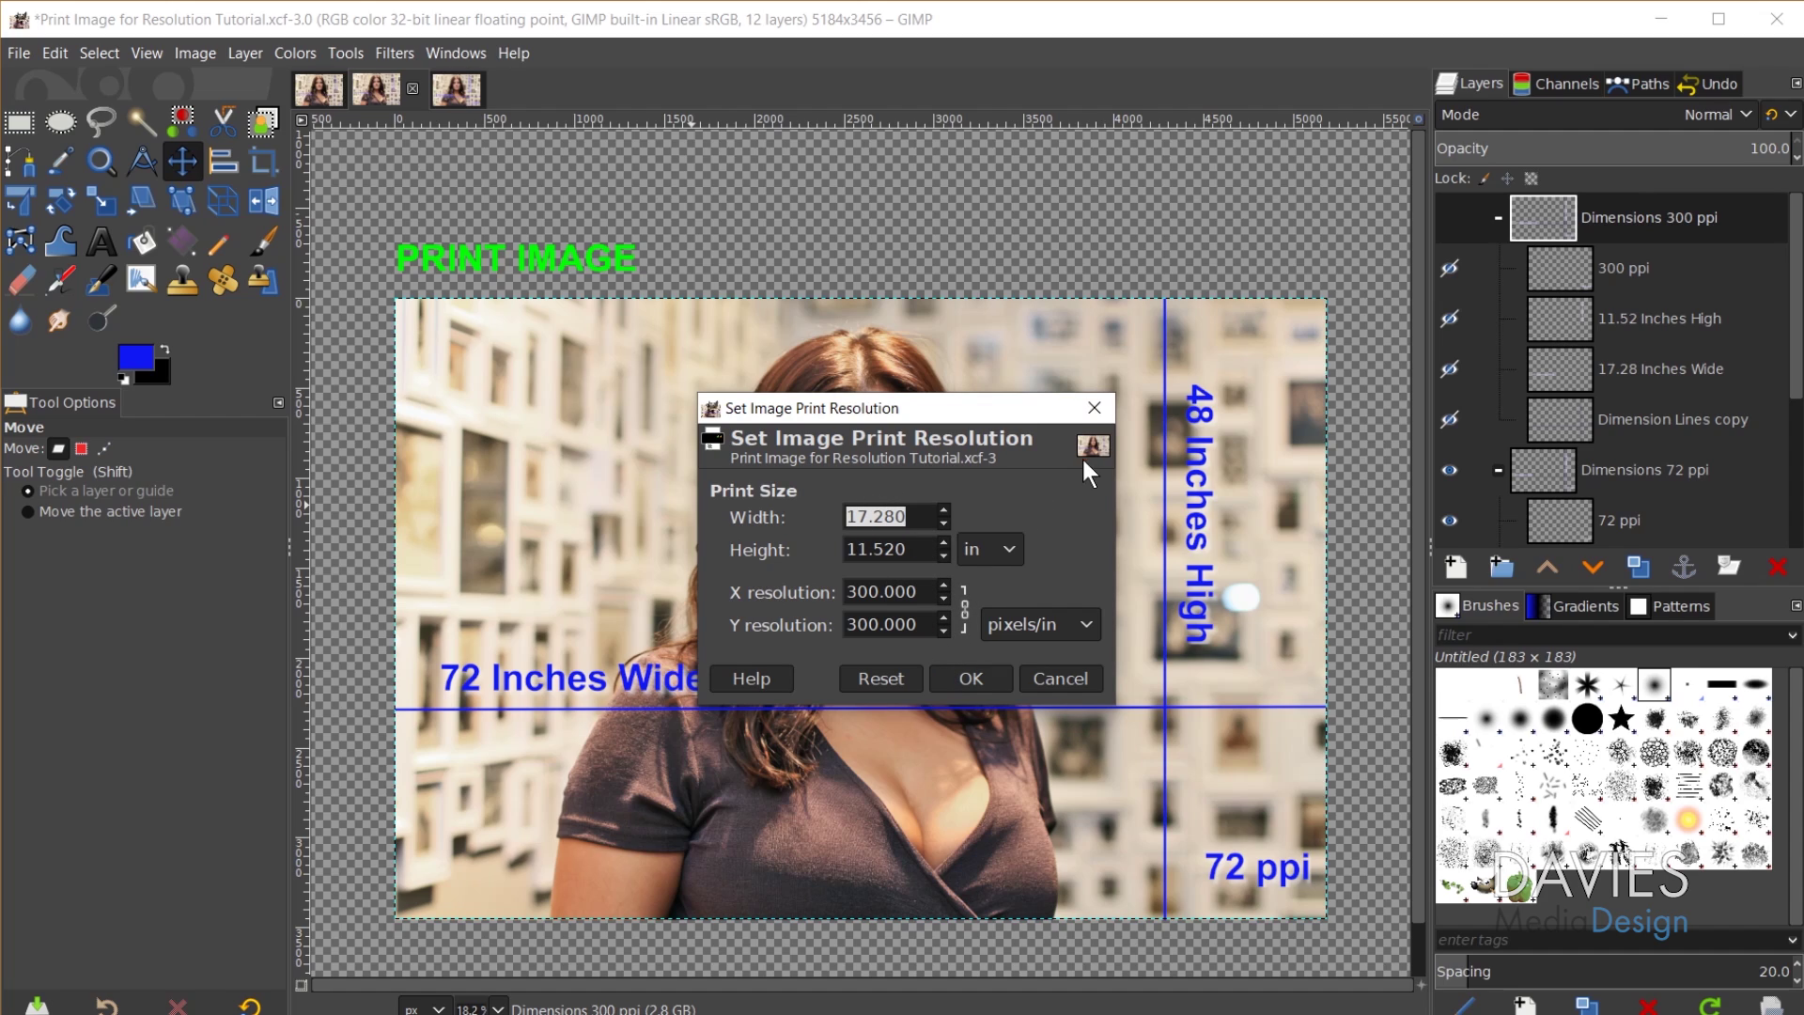
click(1094, 408)
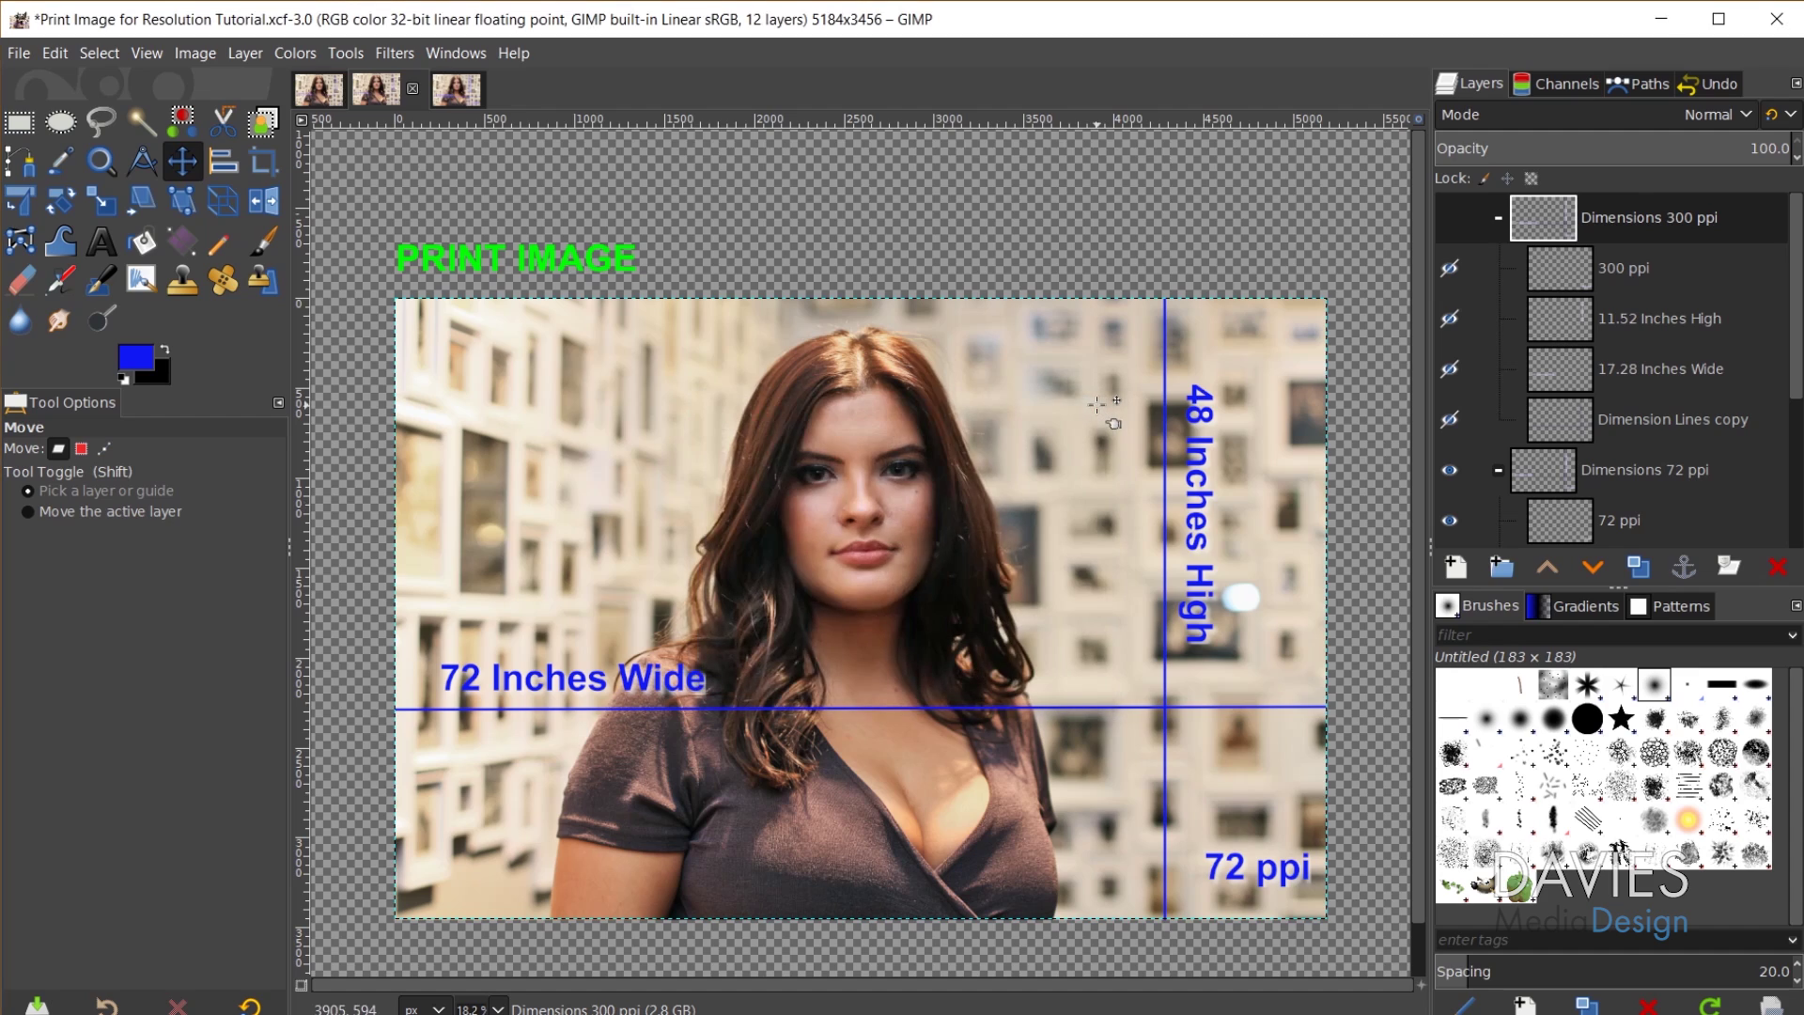
- Hide the Dimensions 72 ppi layer group and show the Dimensions 300 ppi group
click(1449, 469)
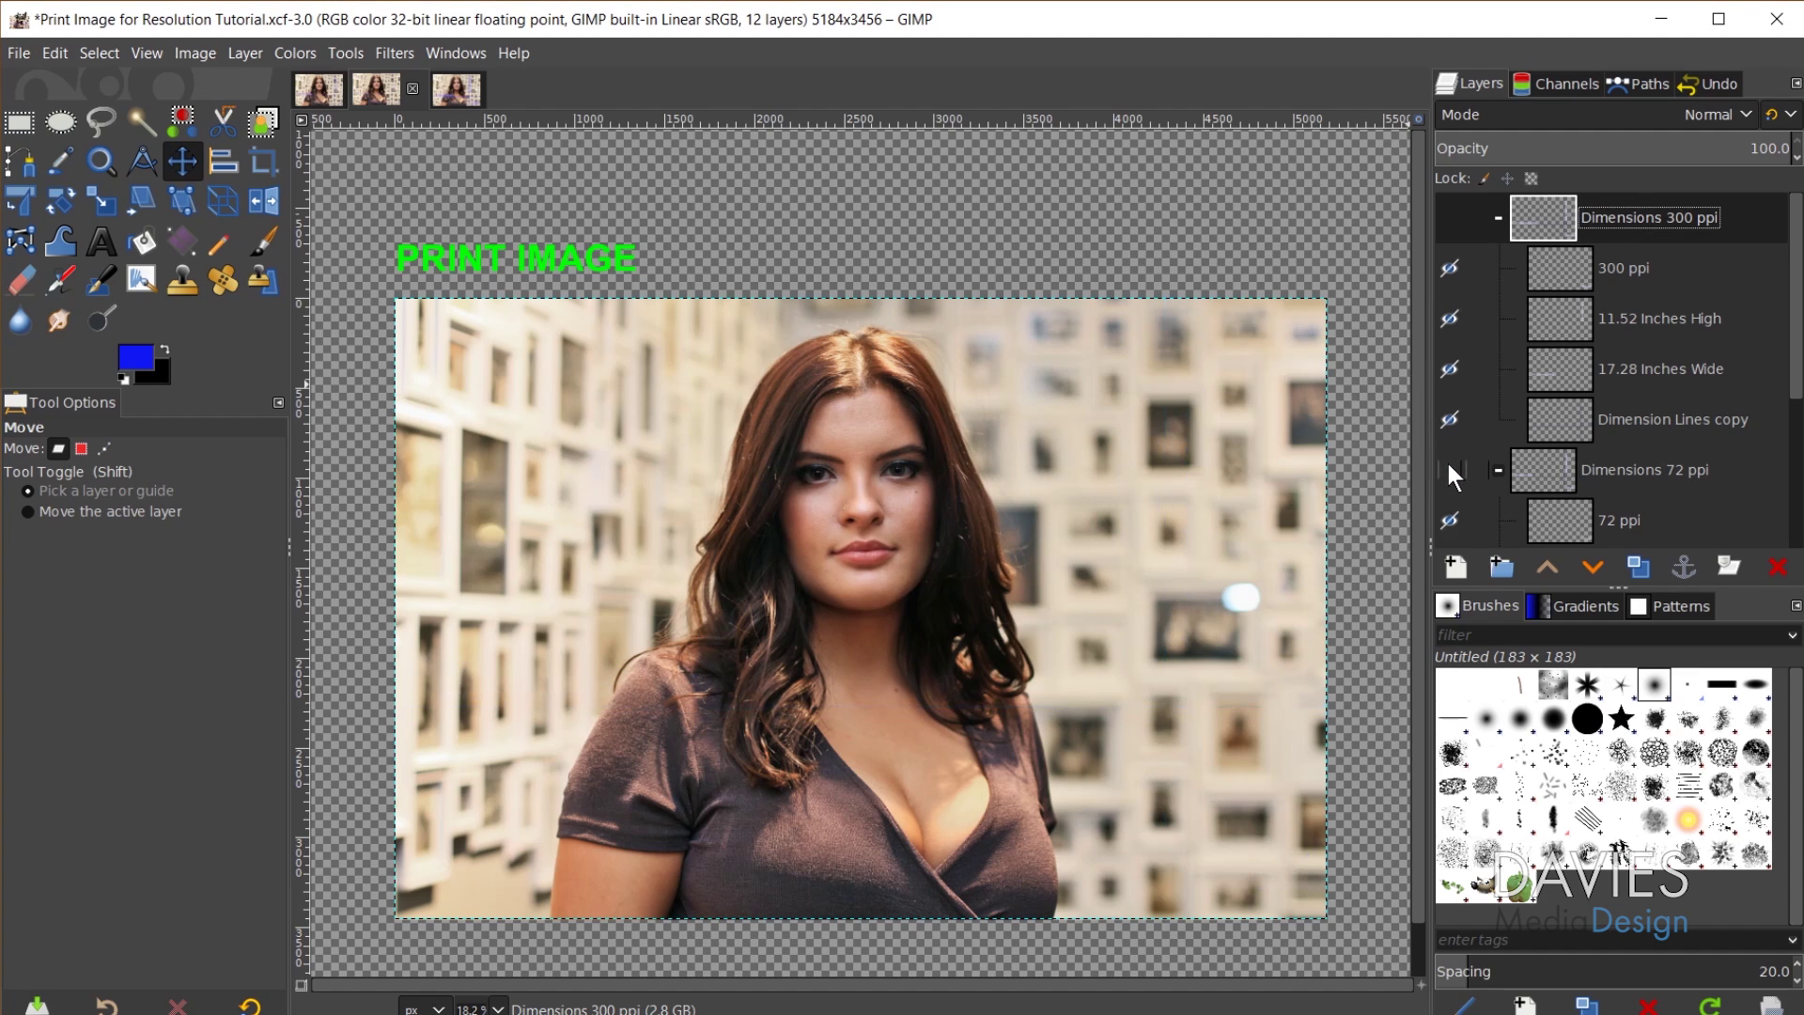
click(1450, 217)
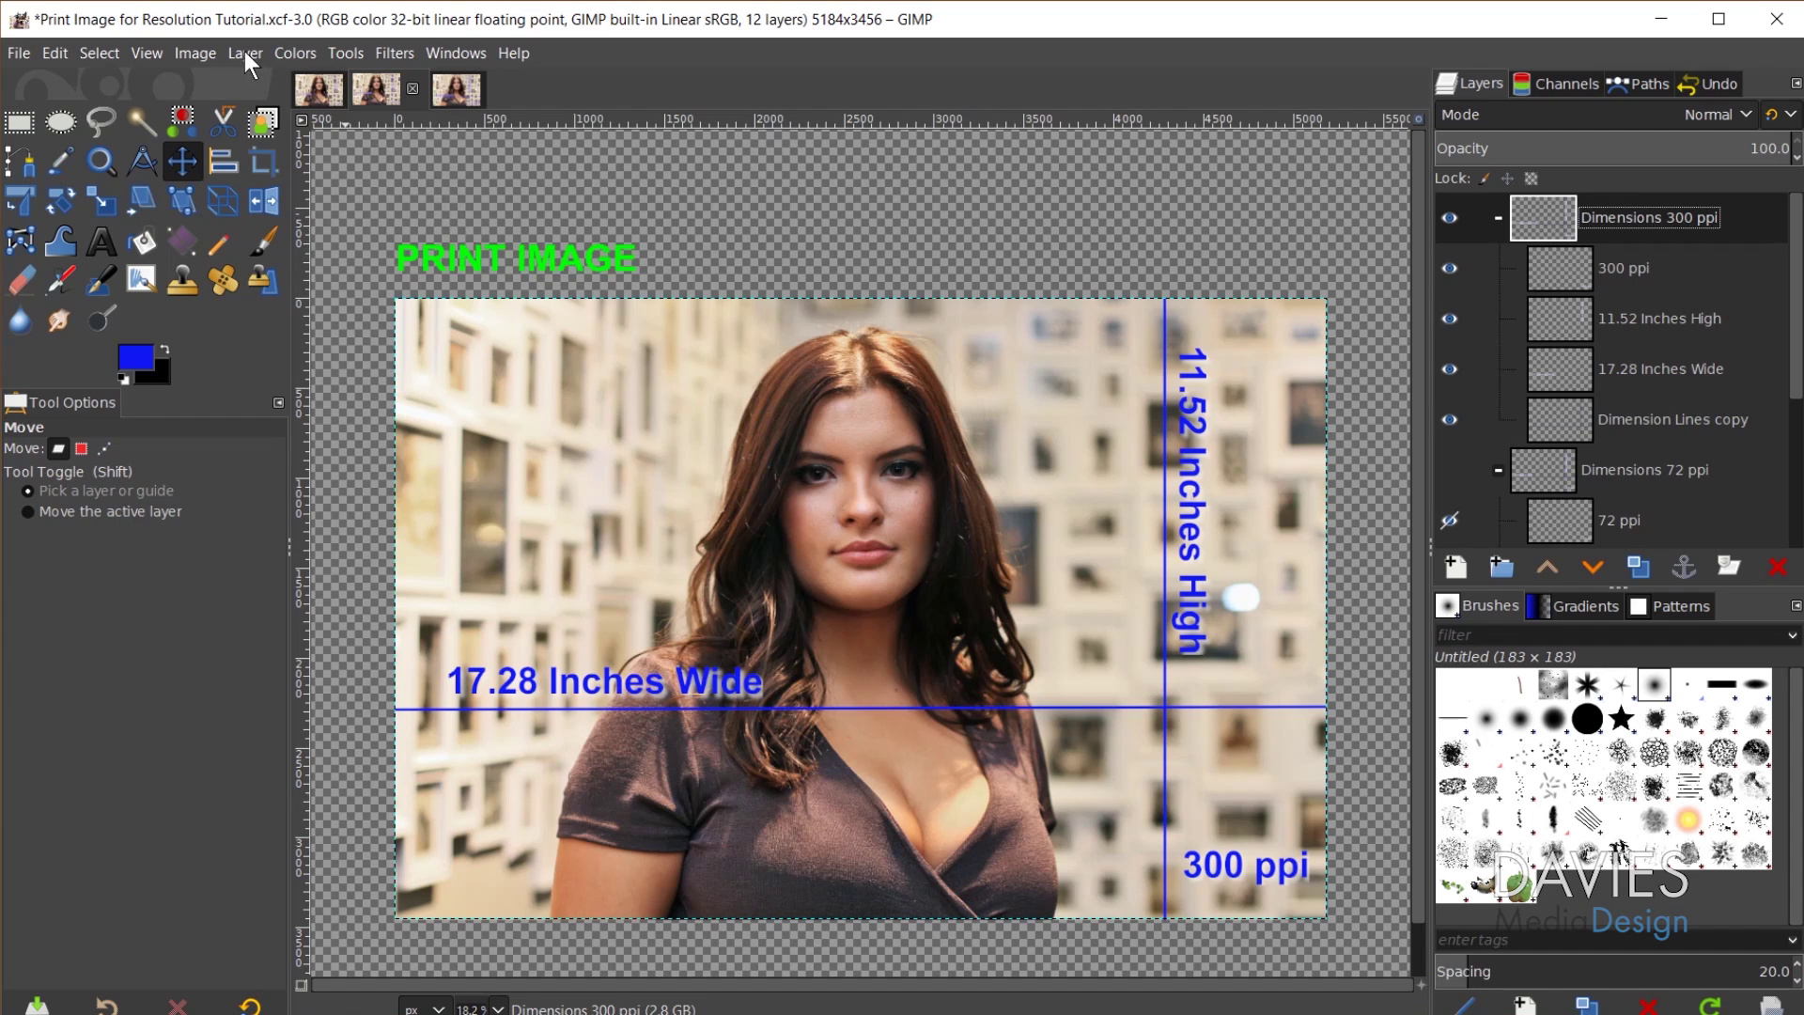
- Set the print image's resolution to 10 pixels/in with Scale Image, and open its print size settings to check the dimensions
click(200, 49)
click(274, 365)
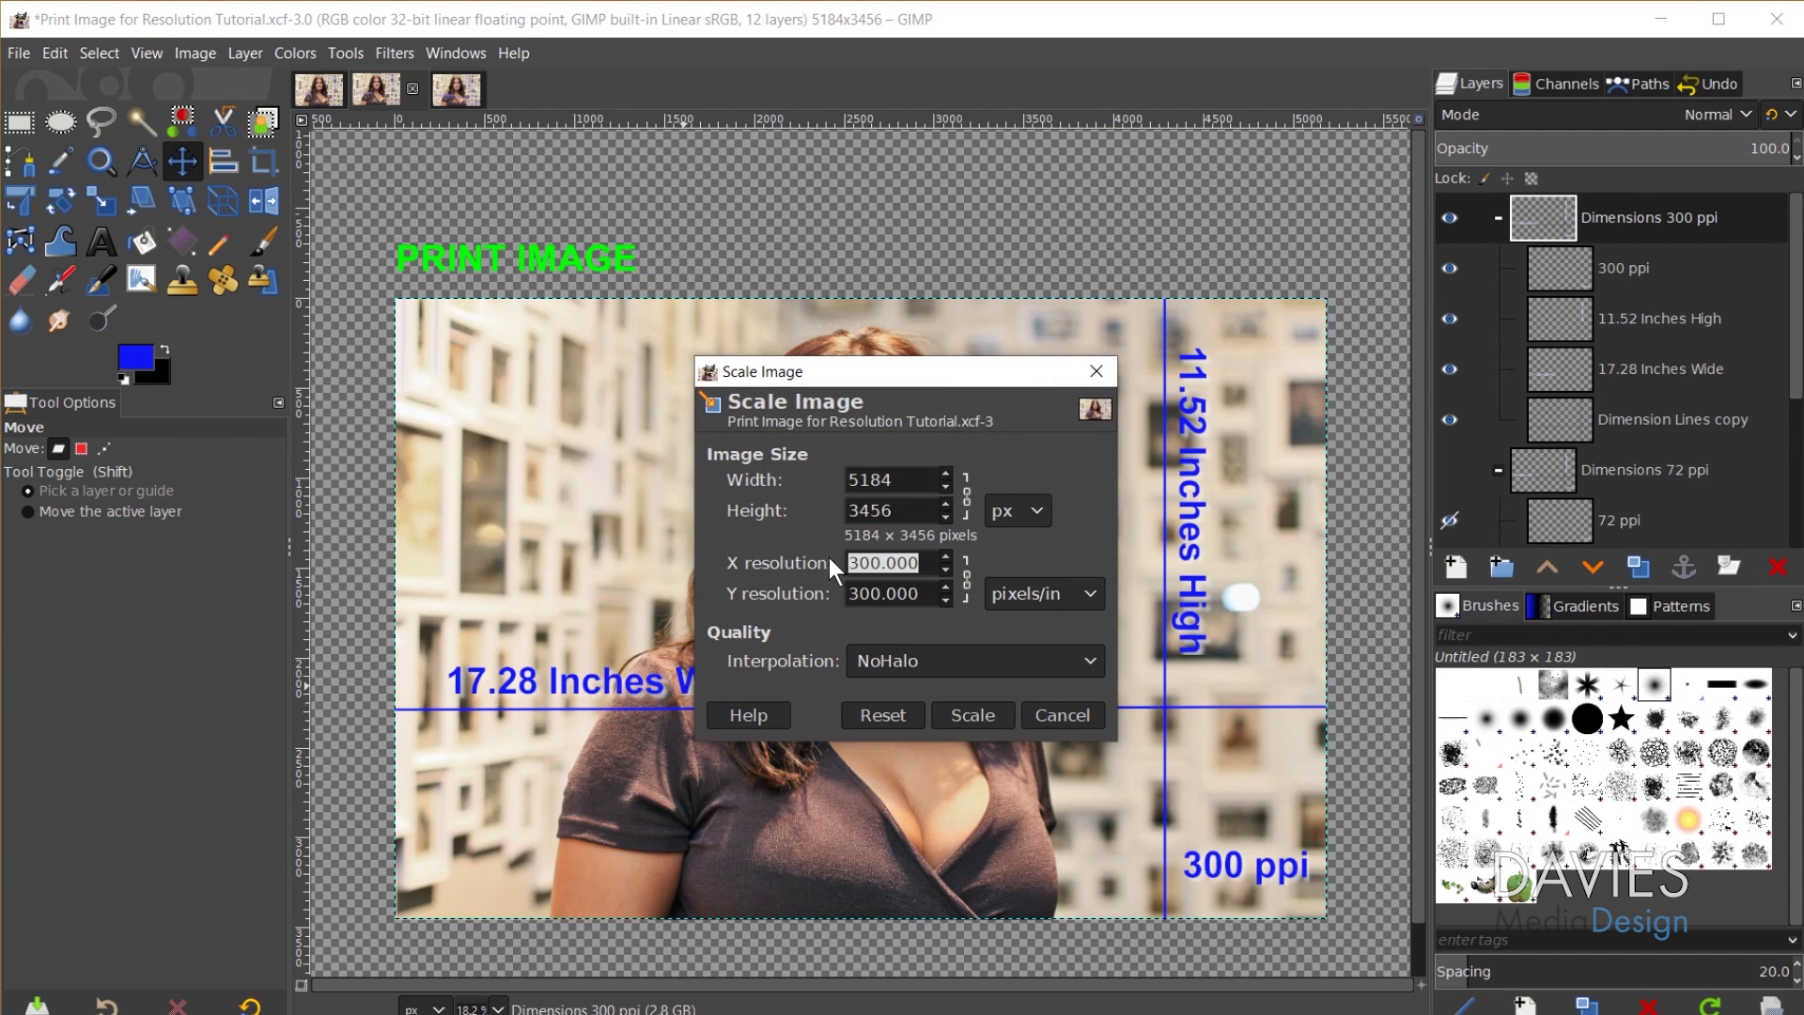
text(10)
key(Tab)
click(984, 711)
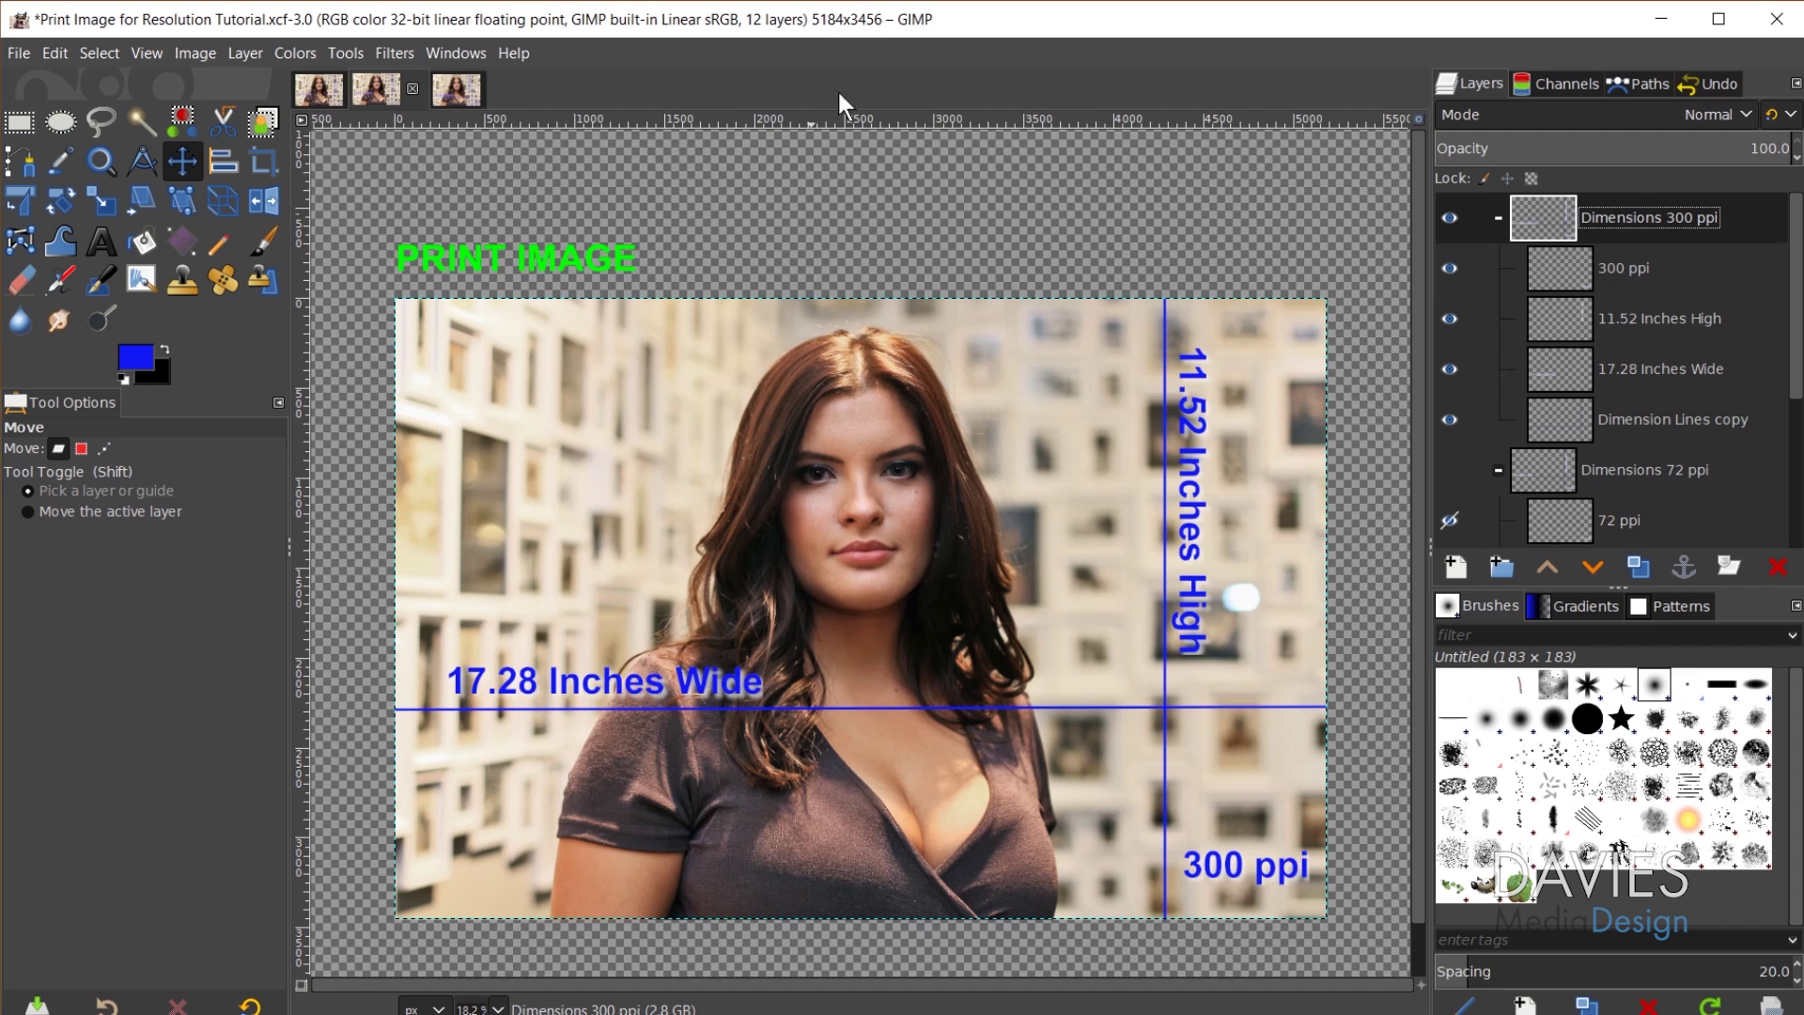
click(199, 52)
click(263, 342)
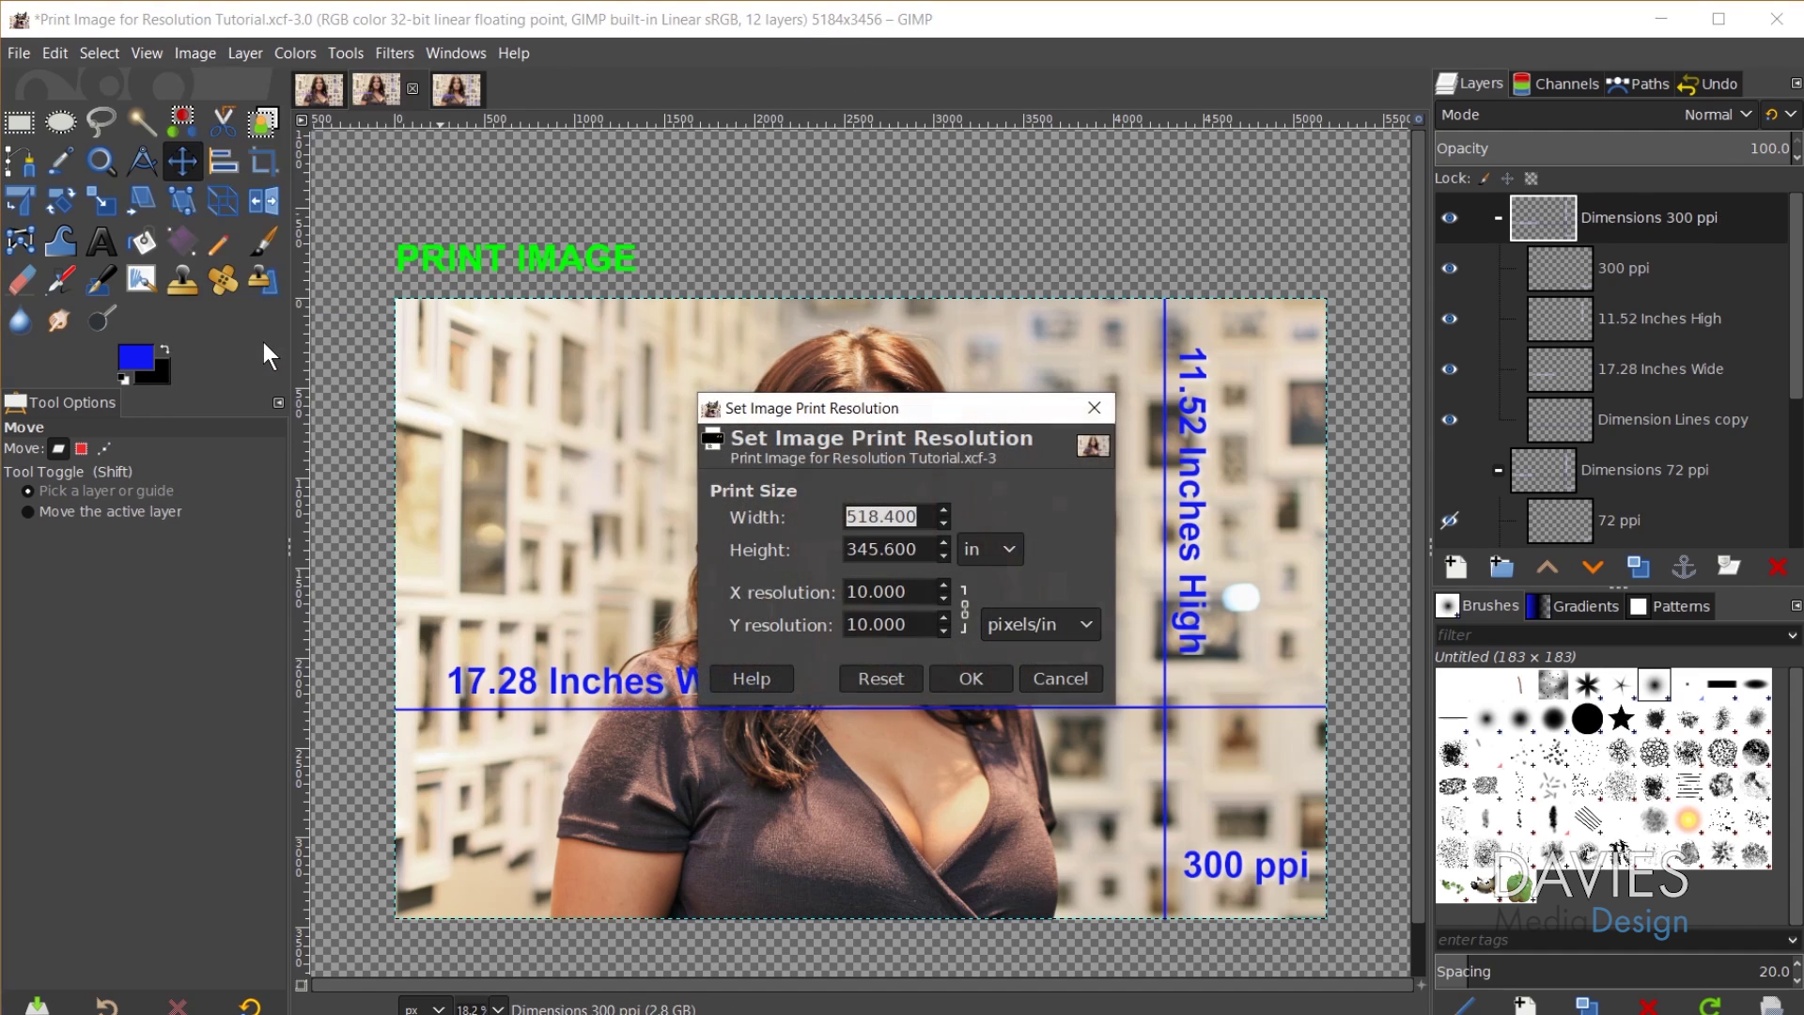
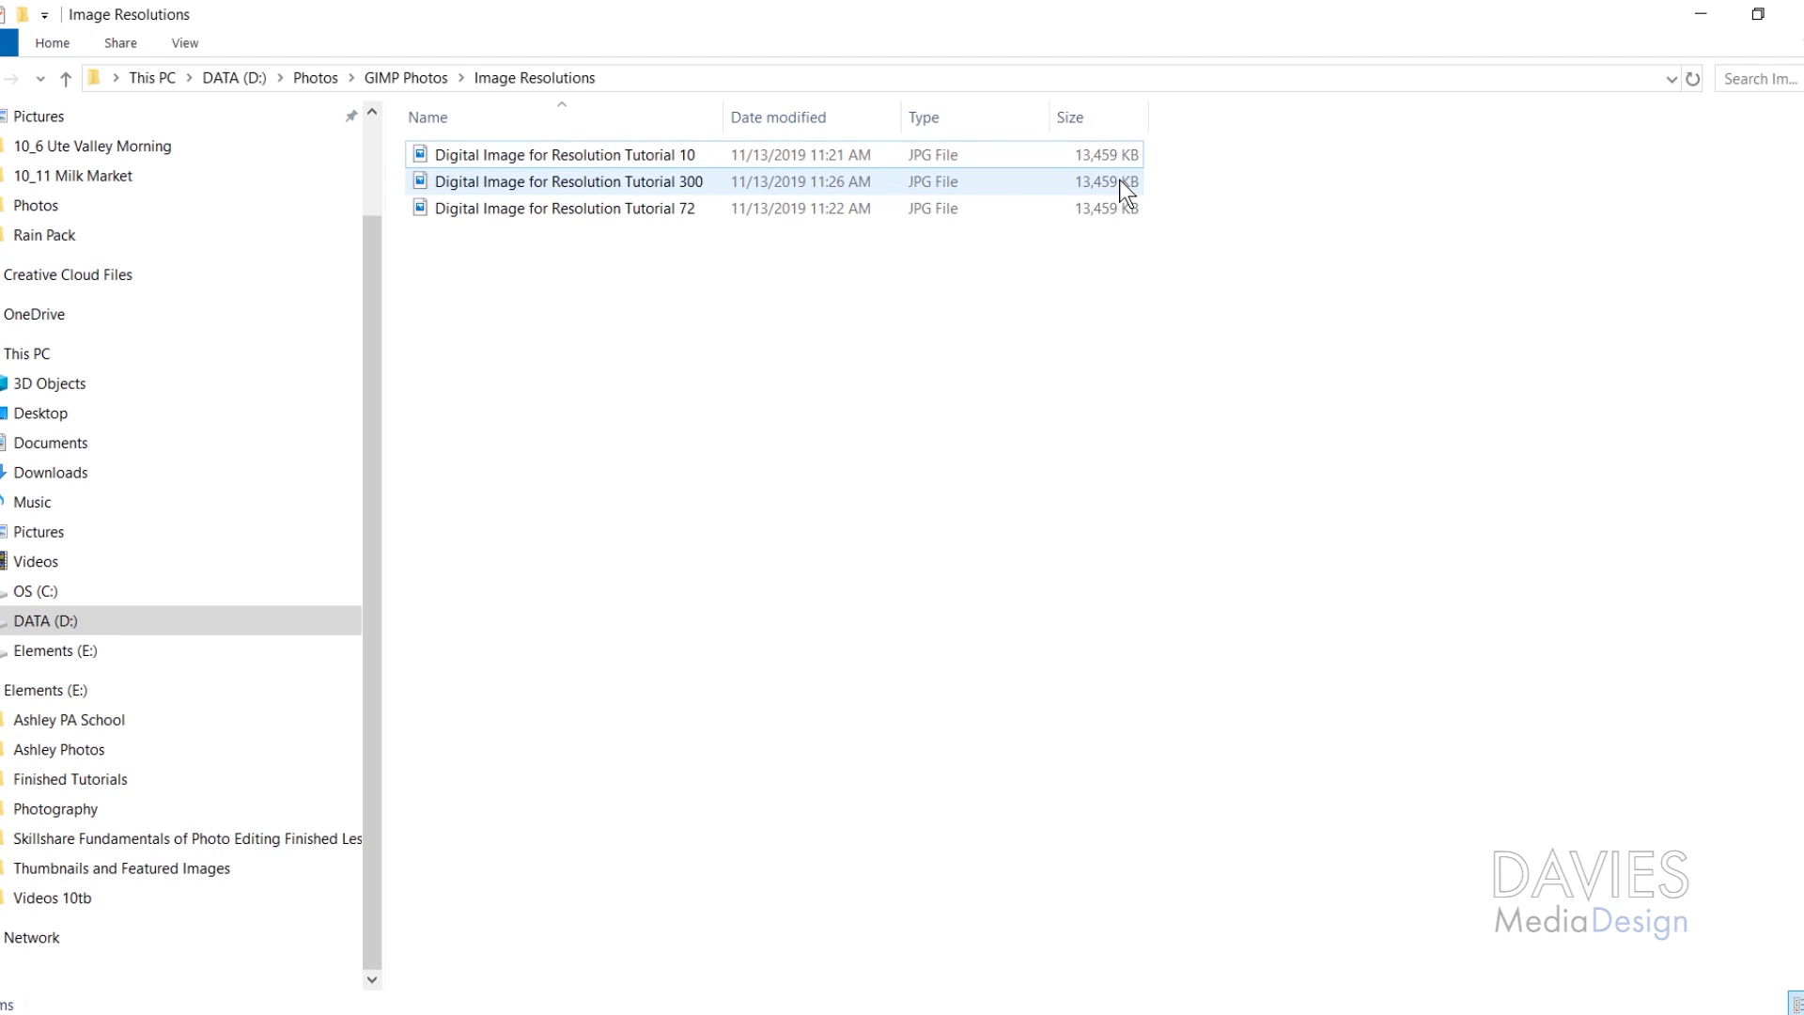
- View the exported Digital Image for Resolution Tutorial 10 and 300 JPGs for comparison, and return to GIMP
key(space)
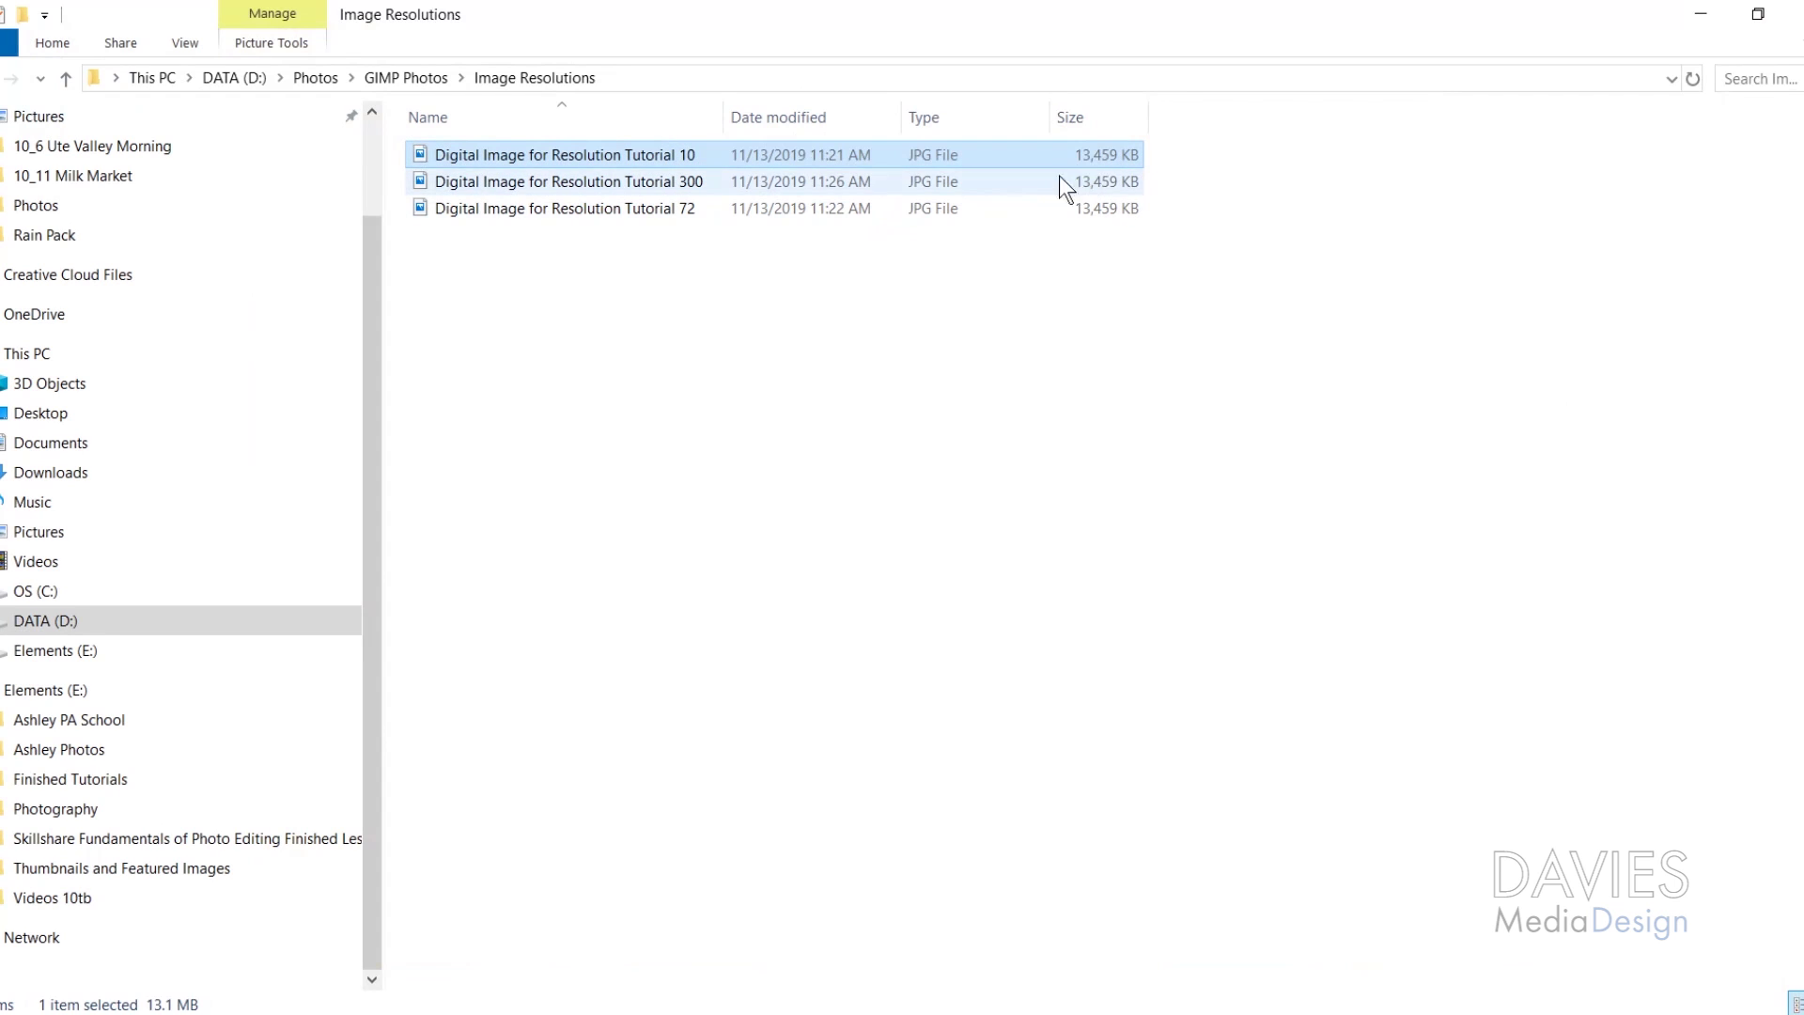
double_click(657, 156)
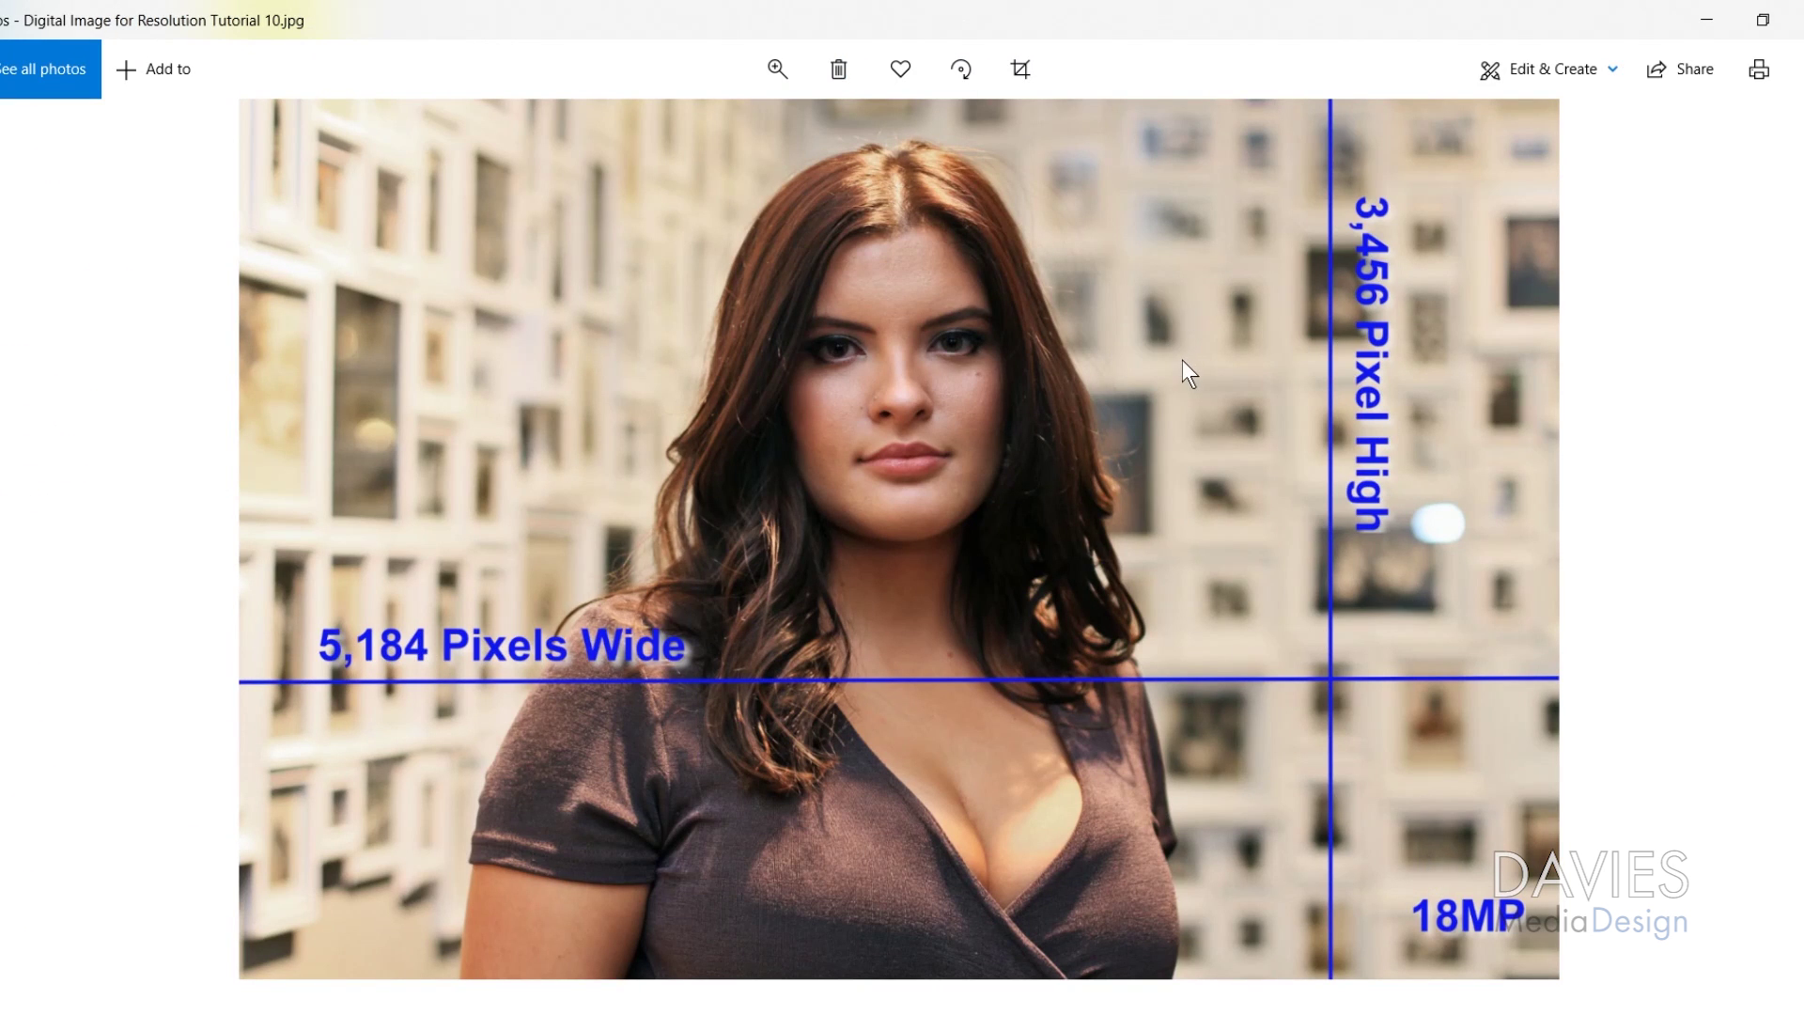
mouse_move(1791, 526)
click(1792, 529)
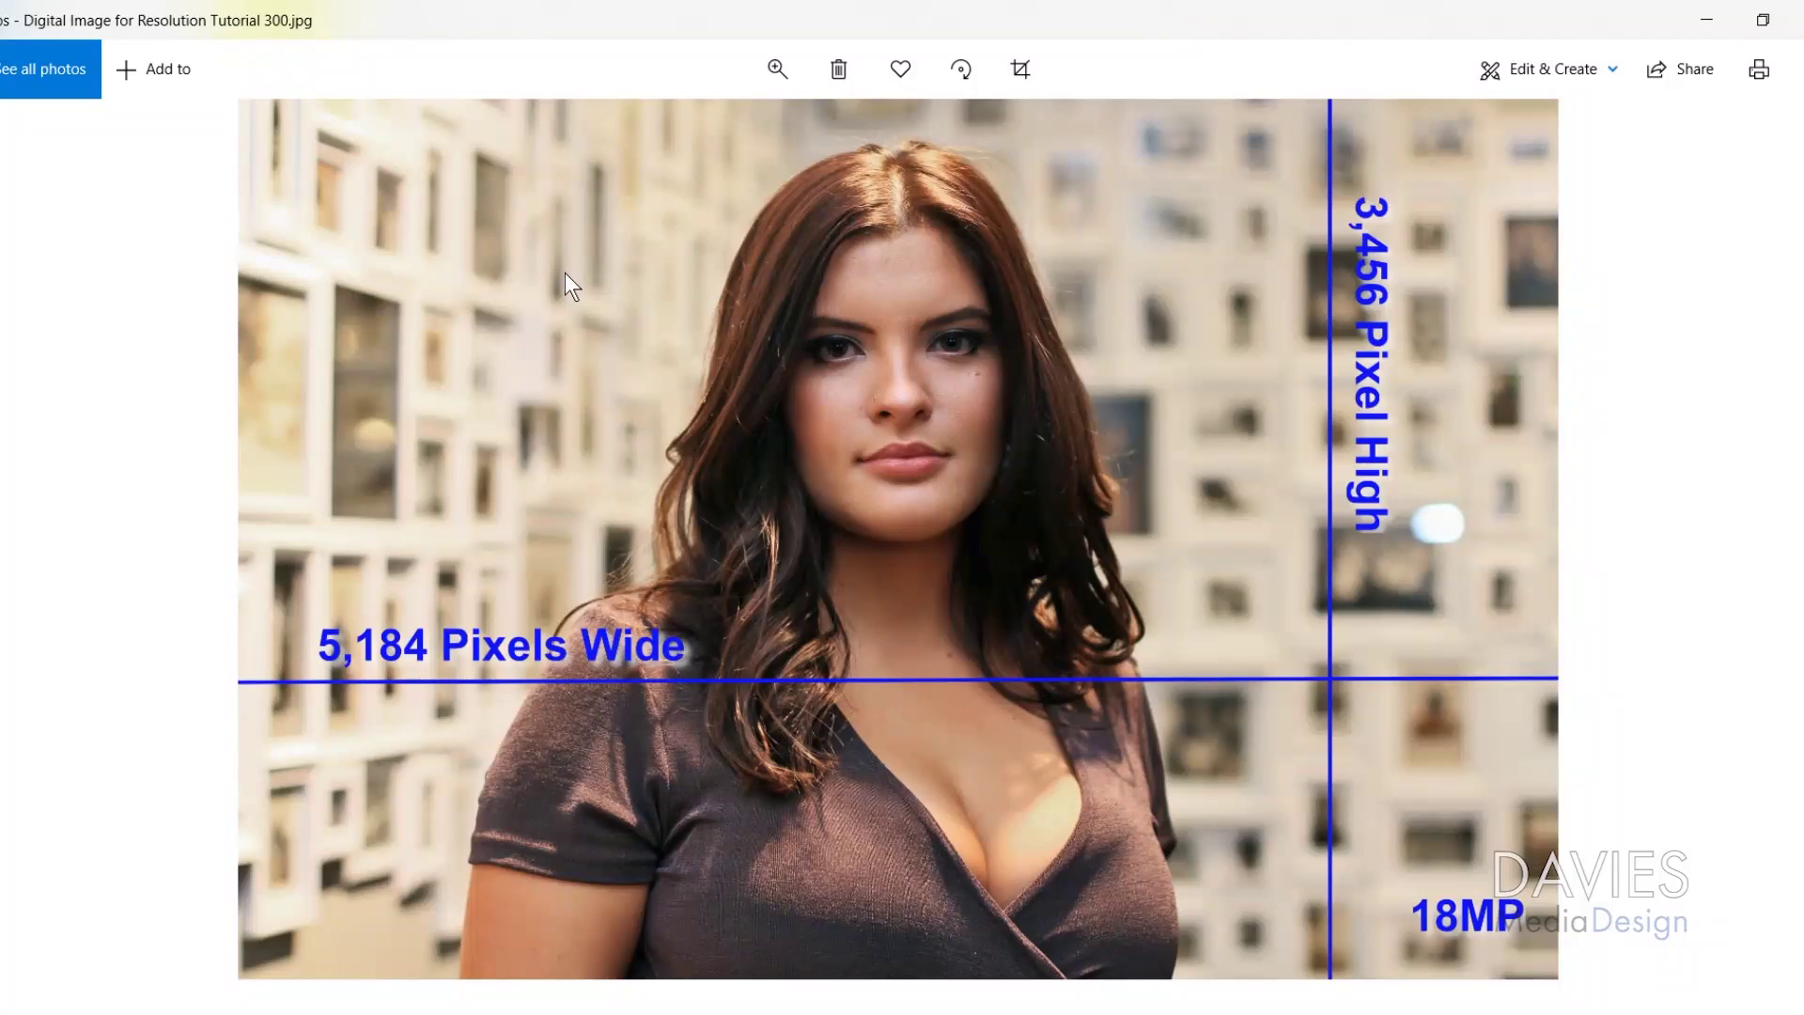
click(1798, 18)
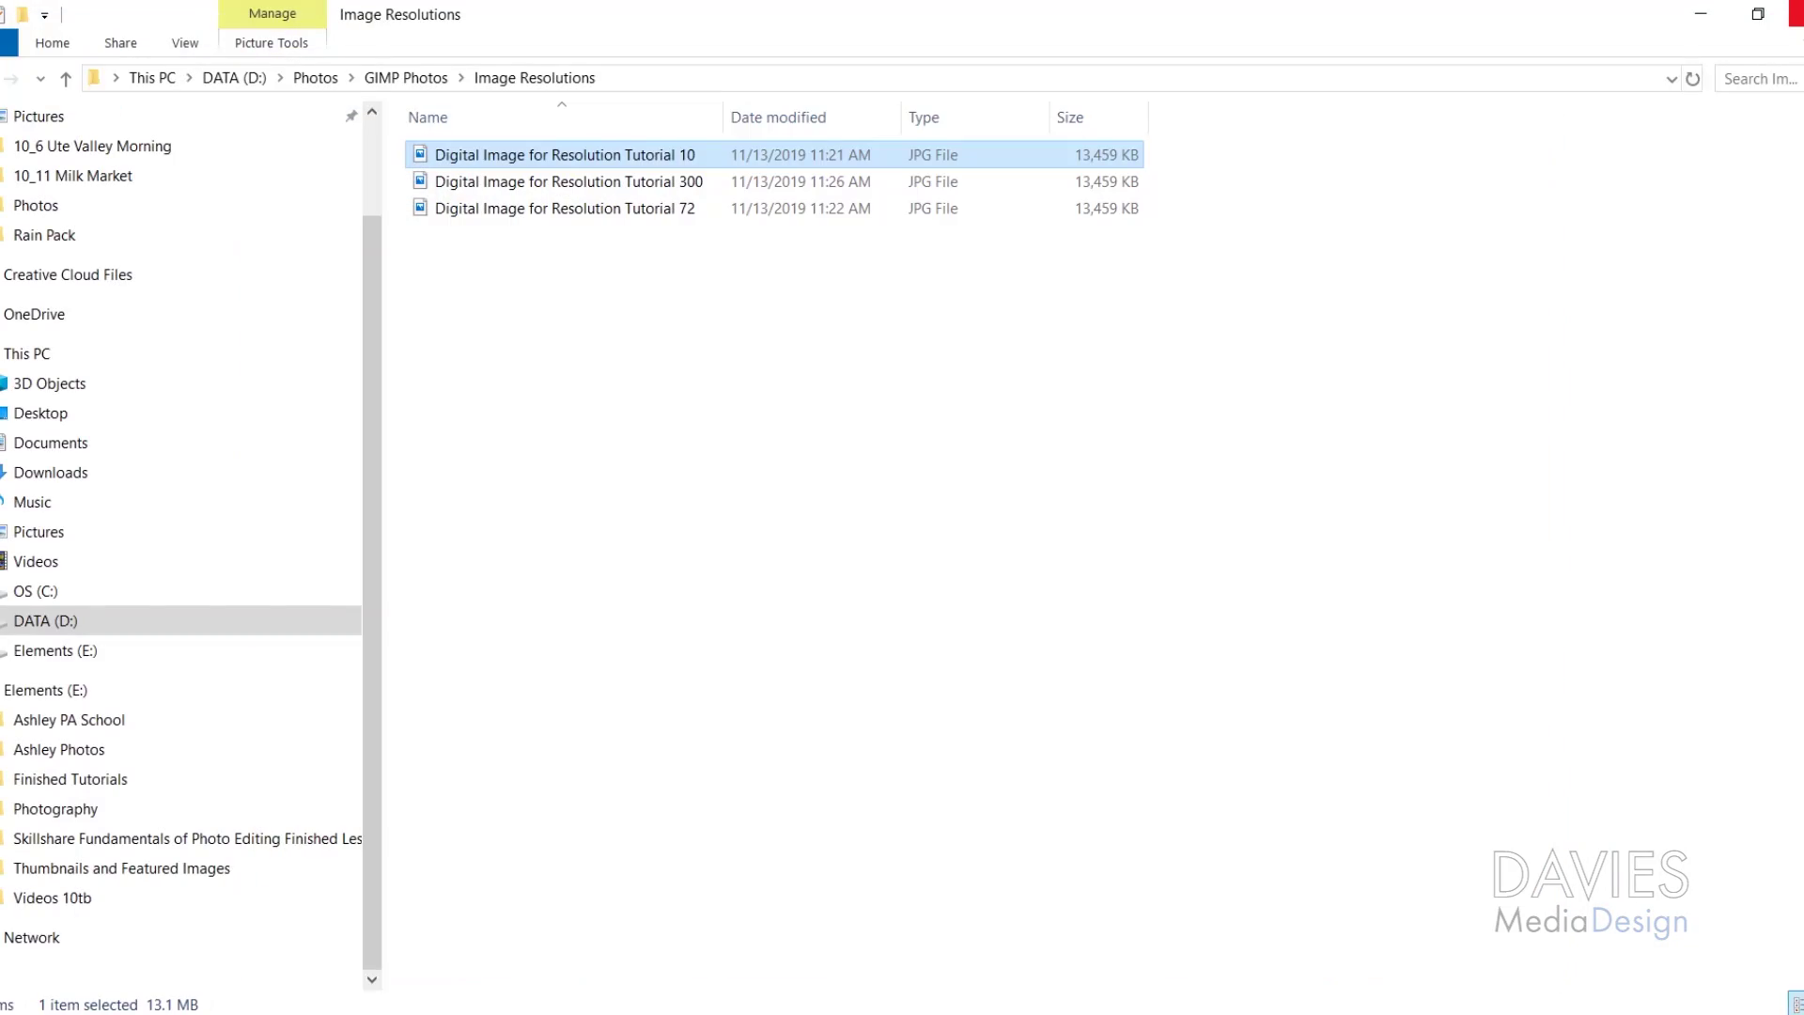
click(1701, 14)
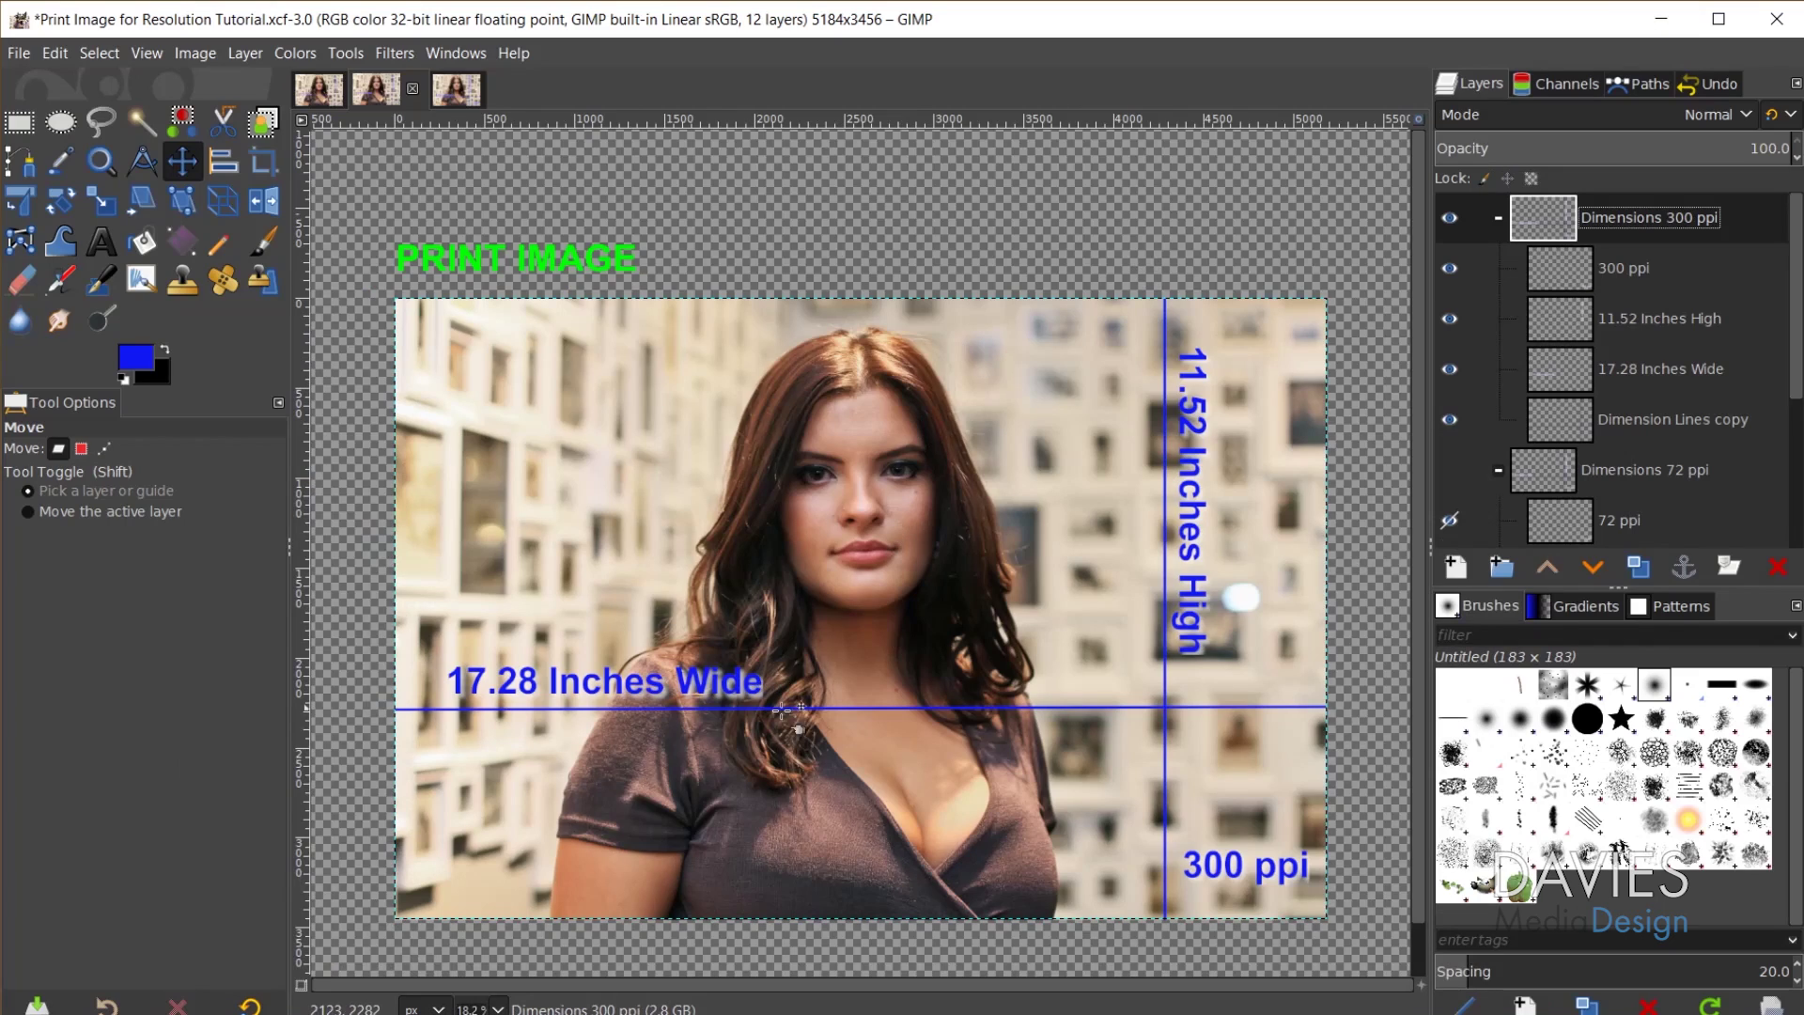
- Switch to the 5184x3456 digital image and set its zoom to 18.2 %
scroll(799, 714, down, 1)
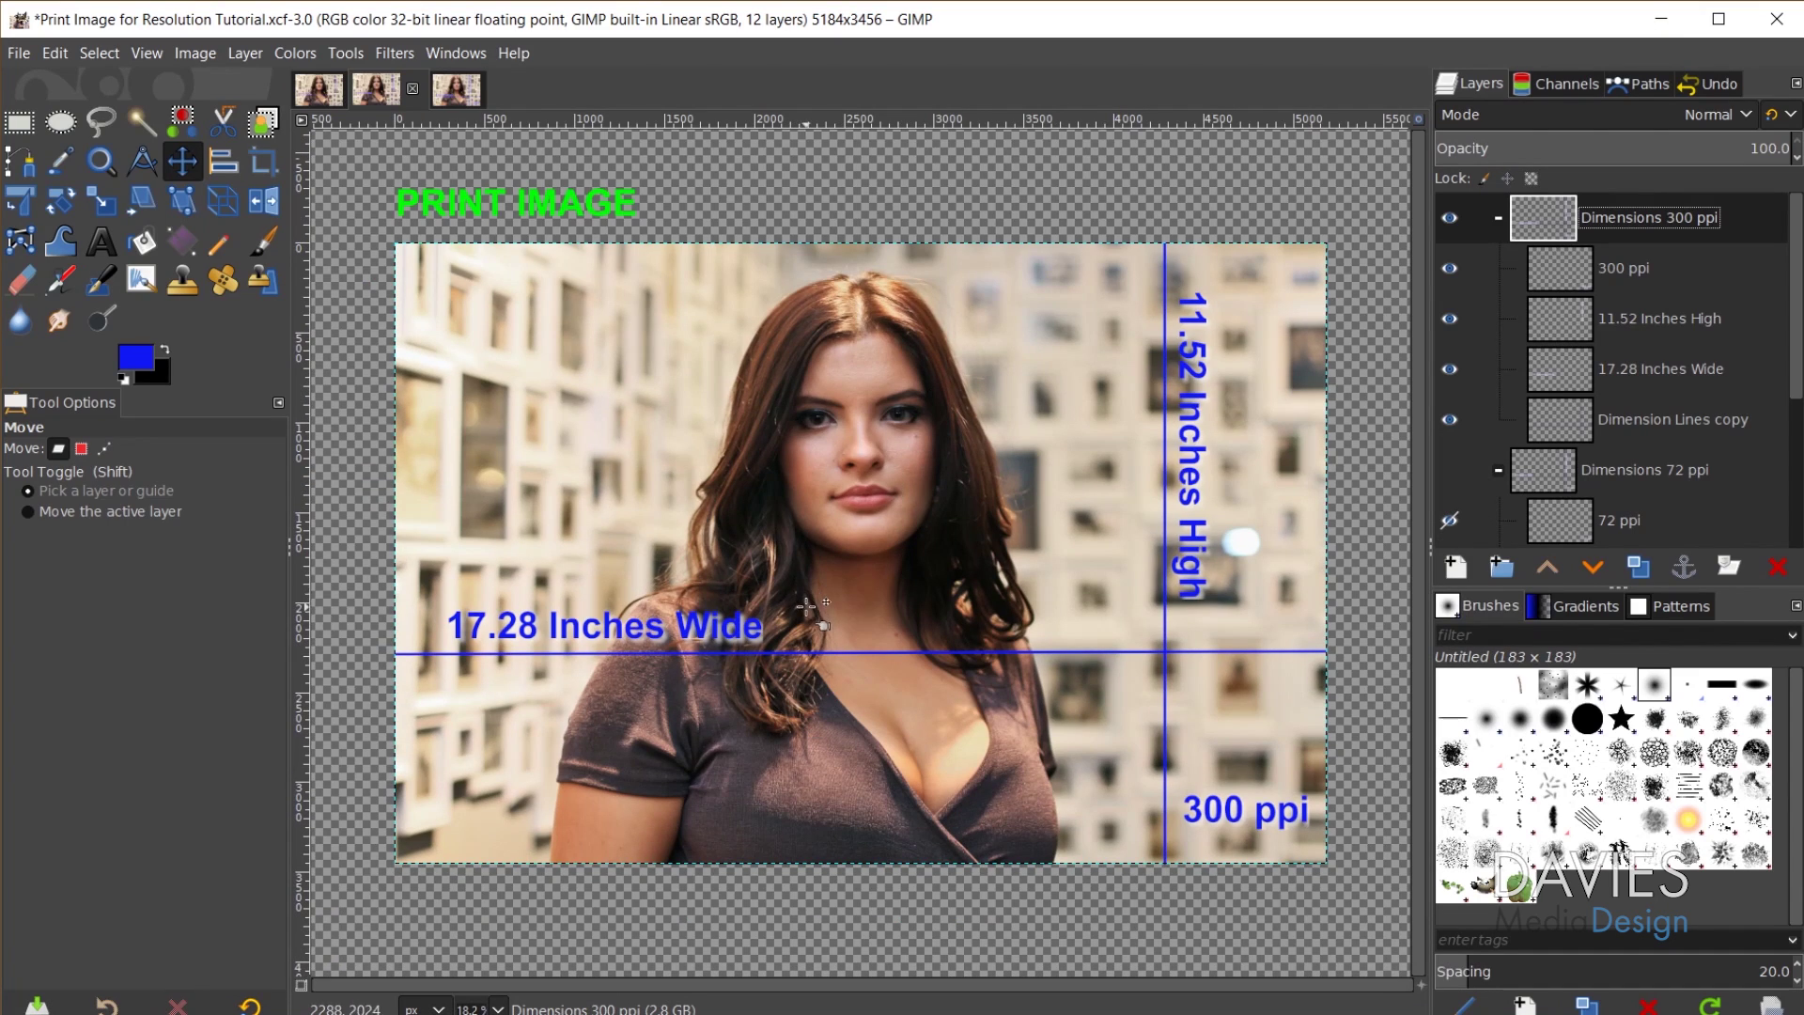
click(316, 90)
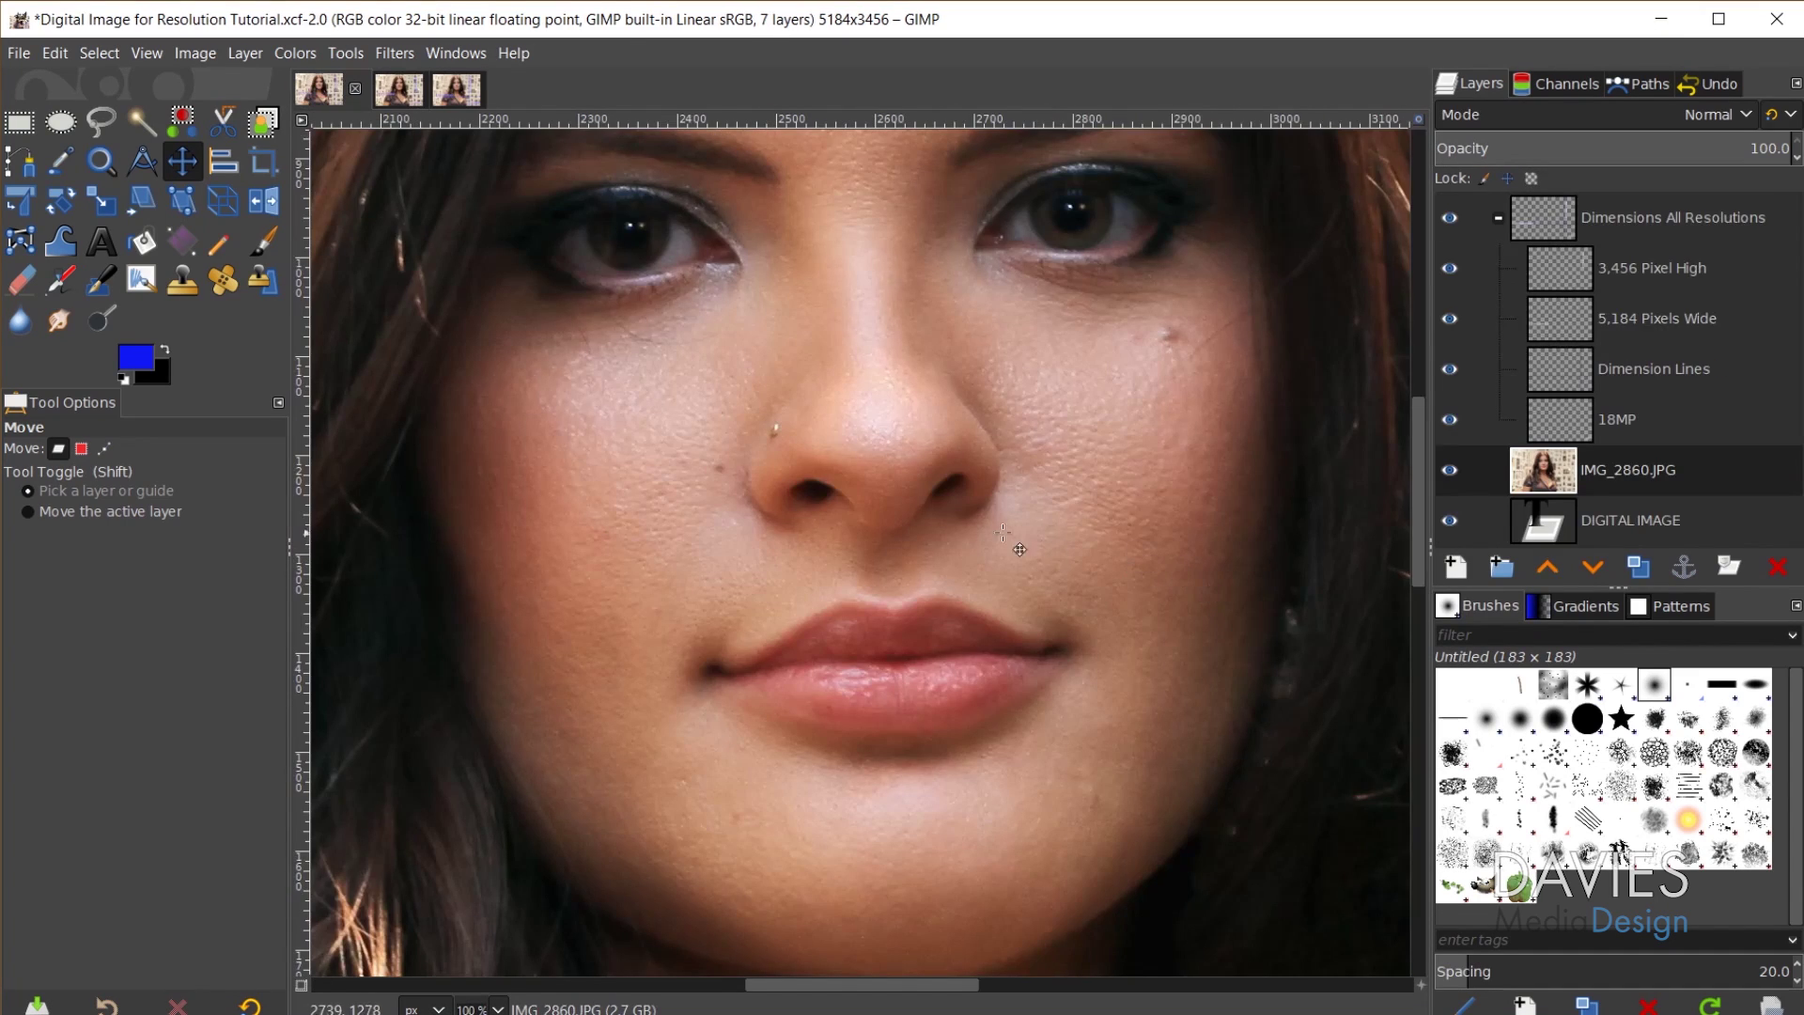
click(498, 1008)
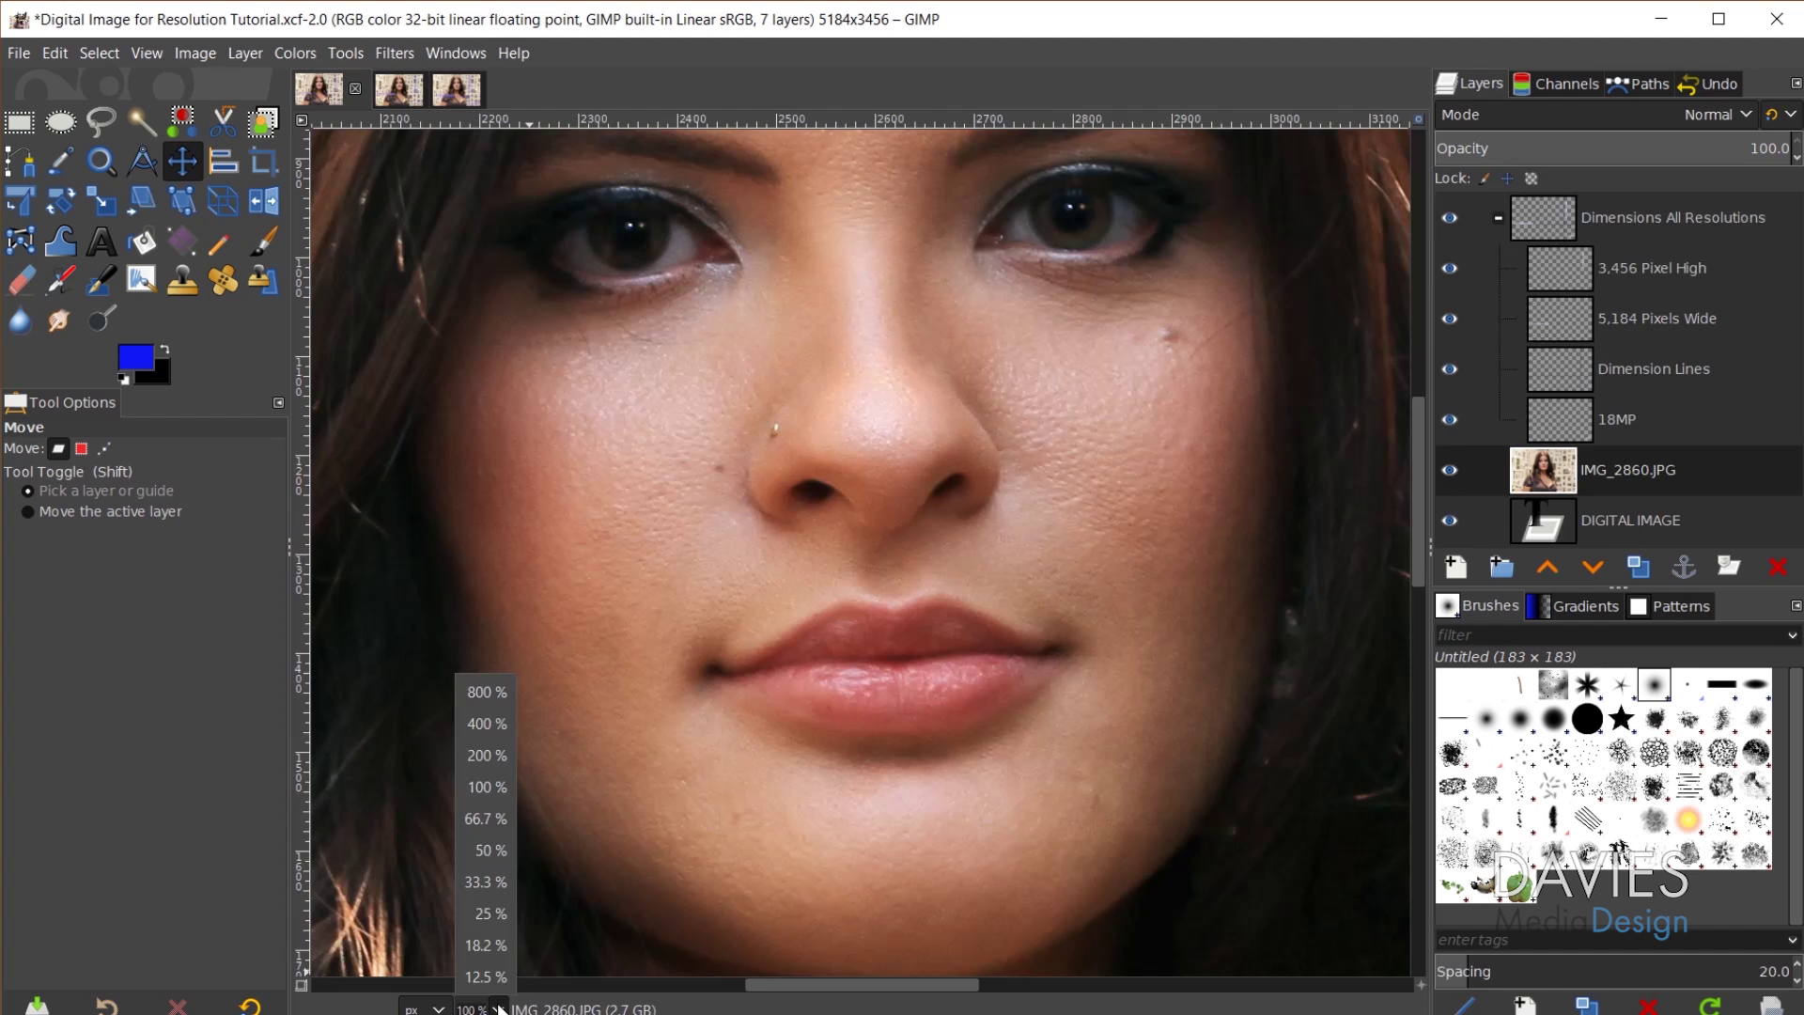
click(487, 947)
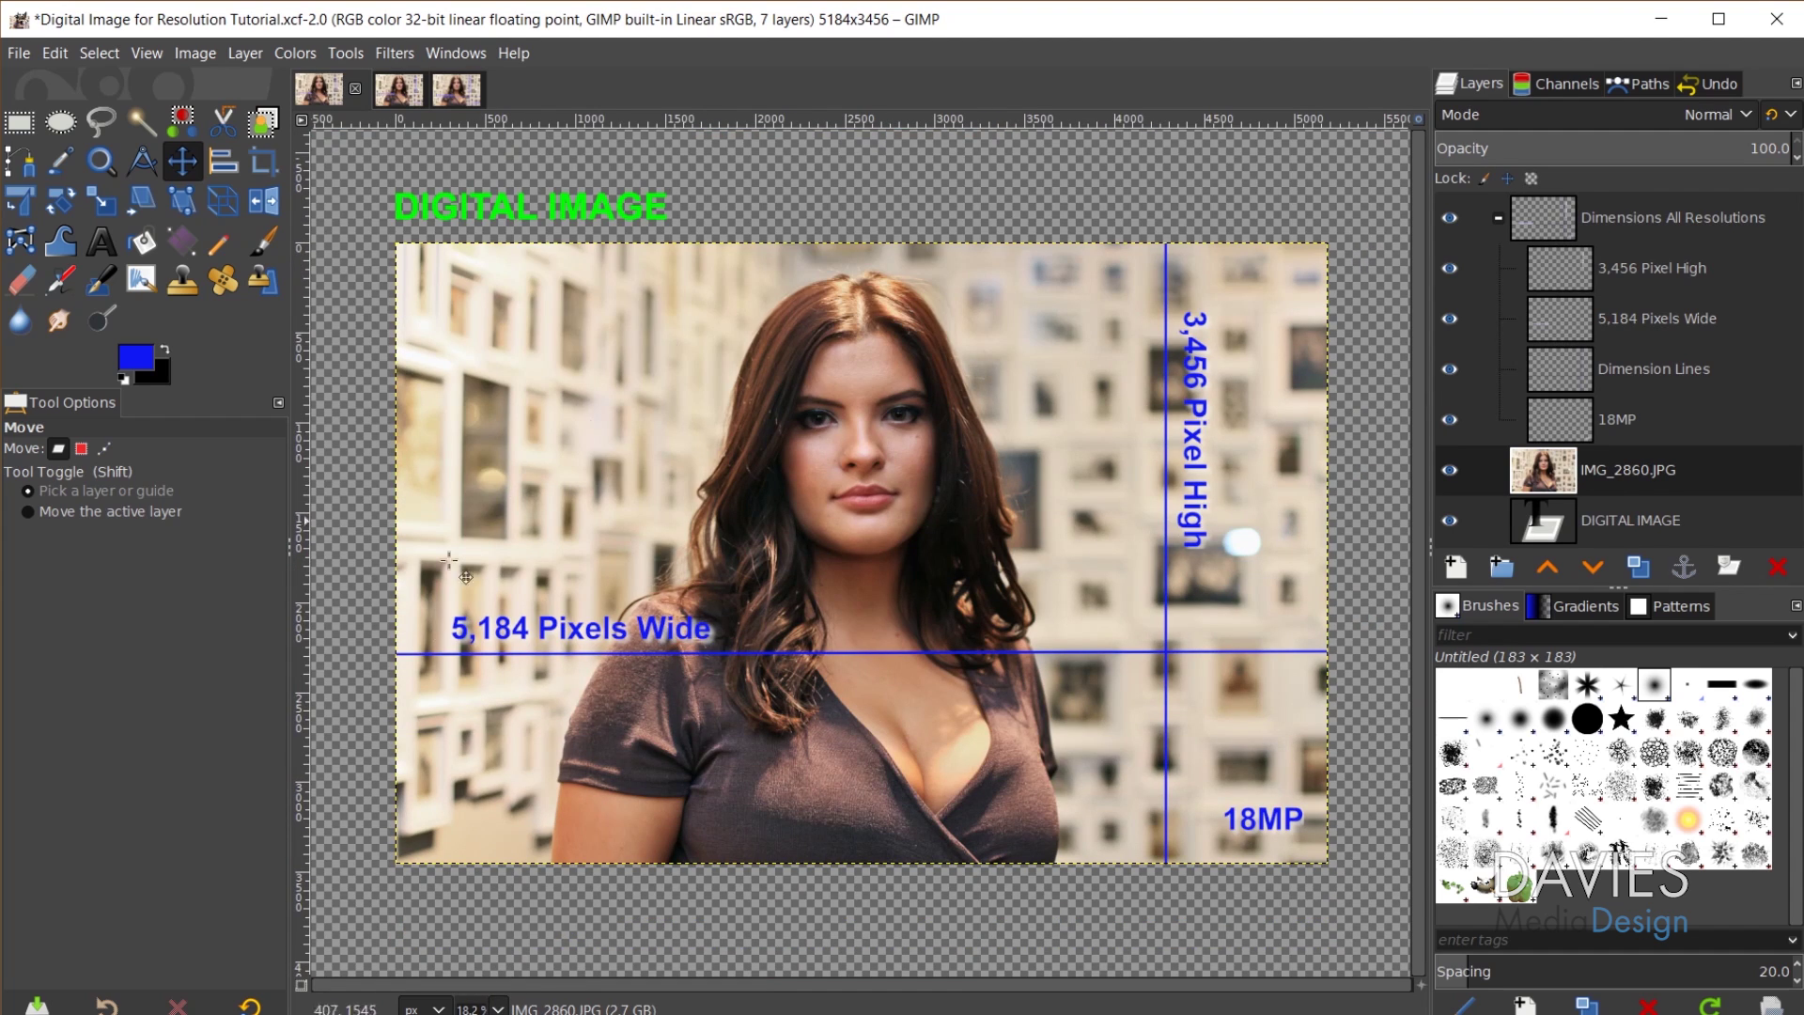
- Preview scaling the digital image to a width of 1920 px with Scale Image, without applying the change
click(199, 54)
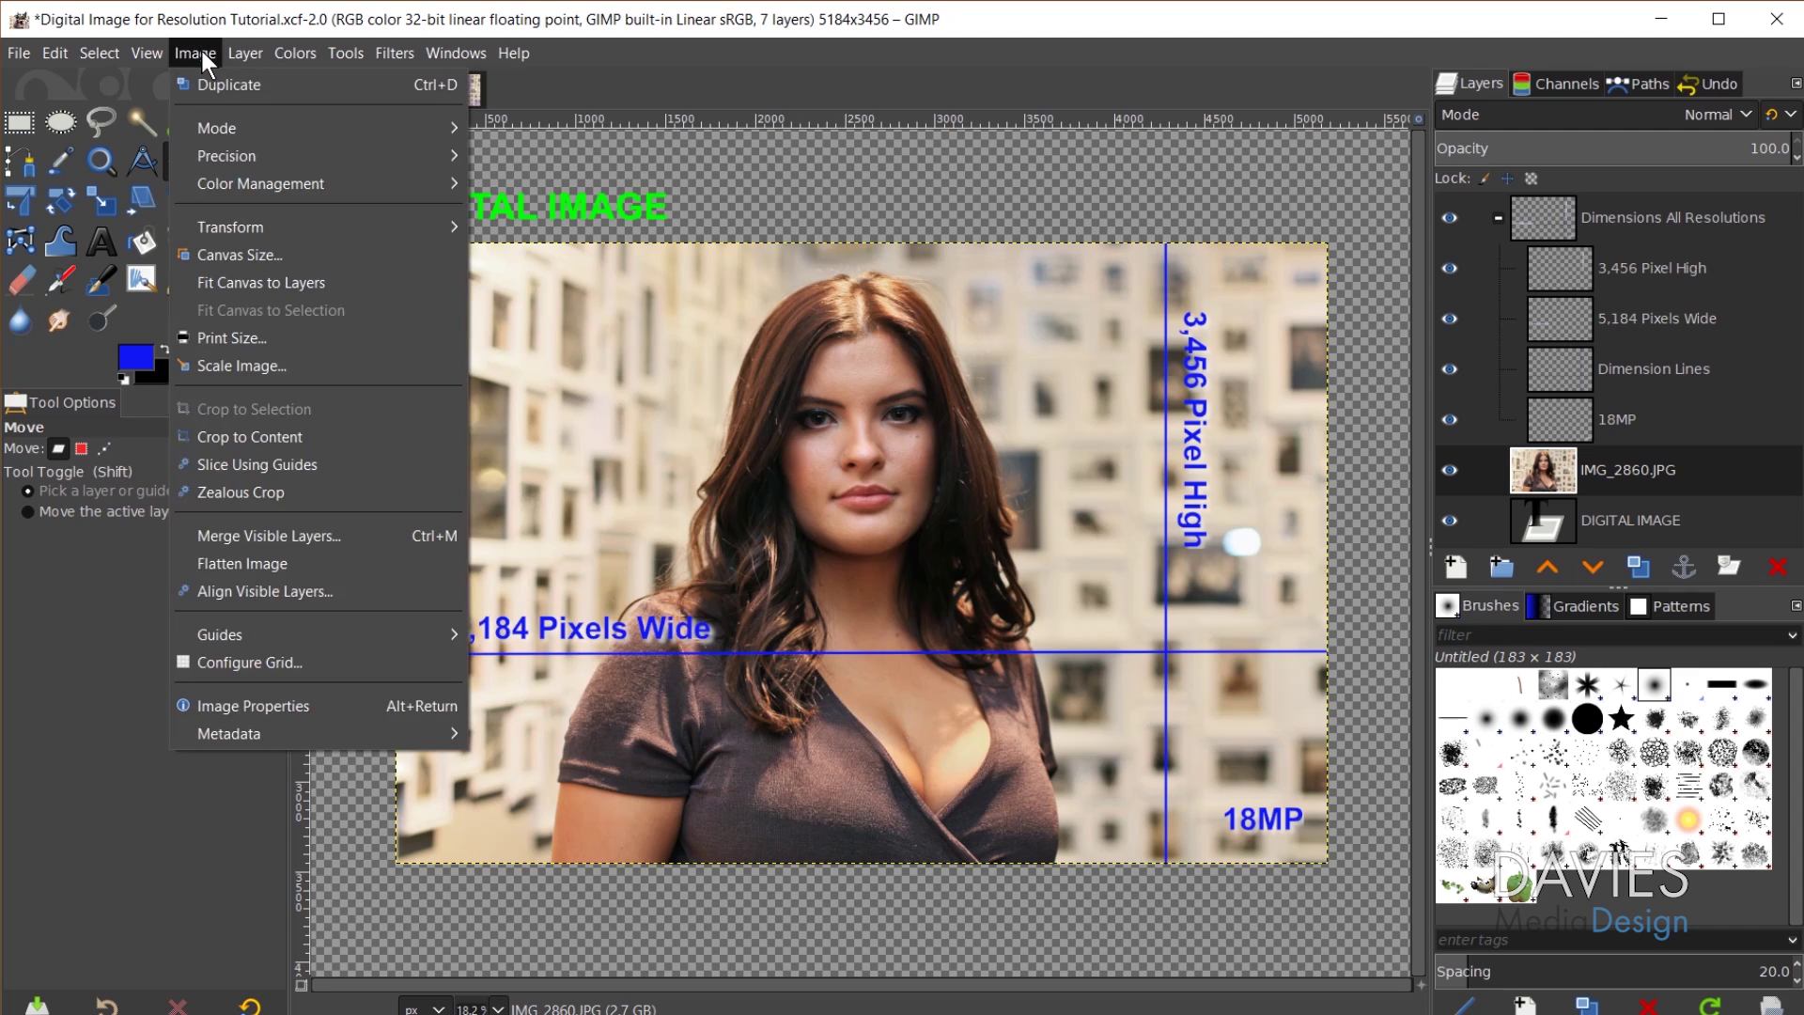
click(288, 368)
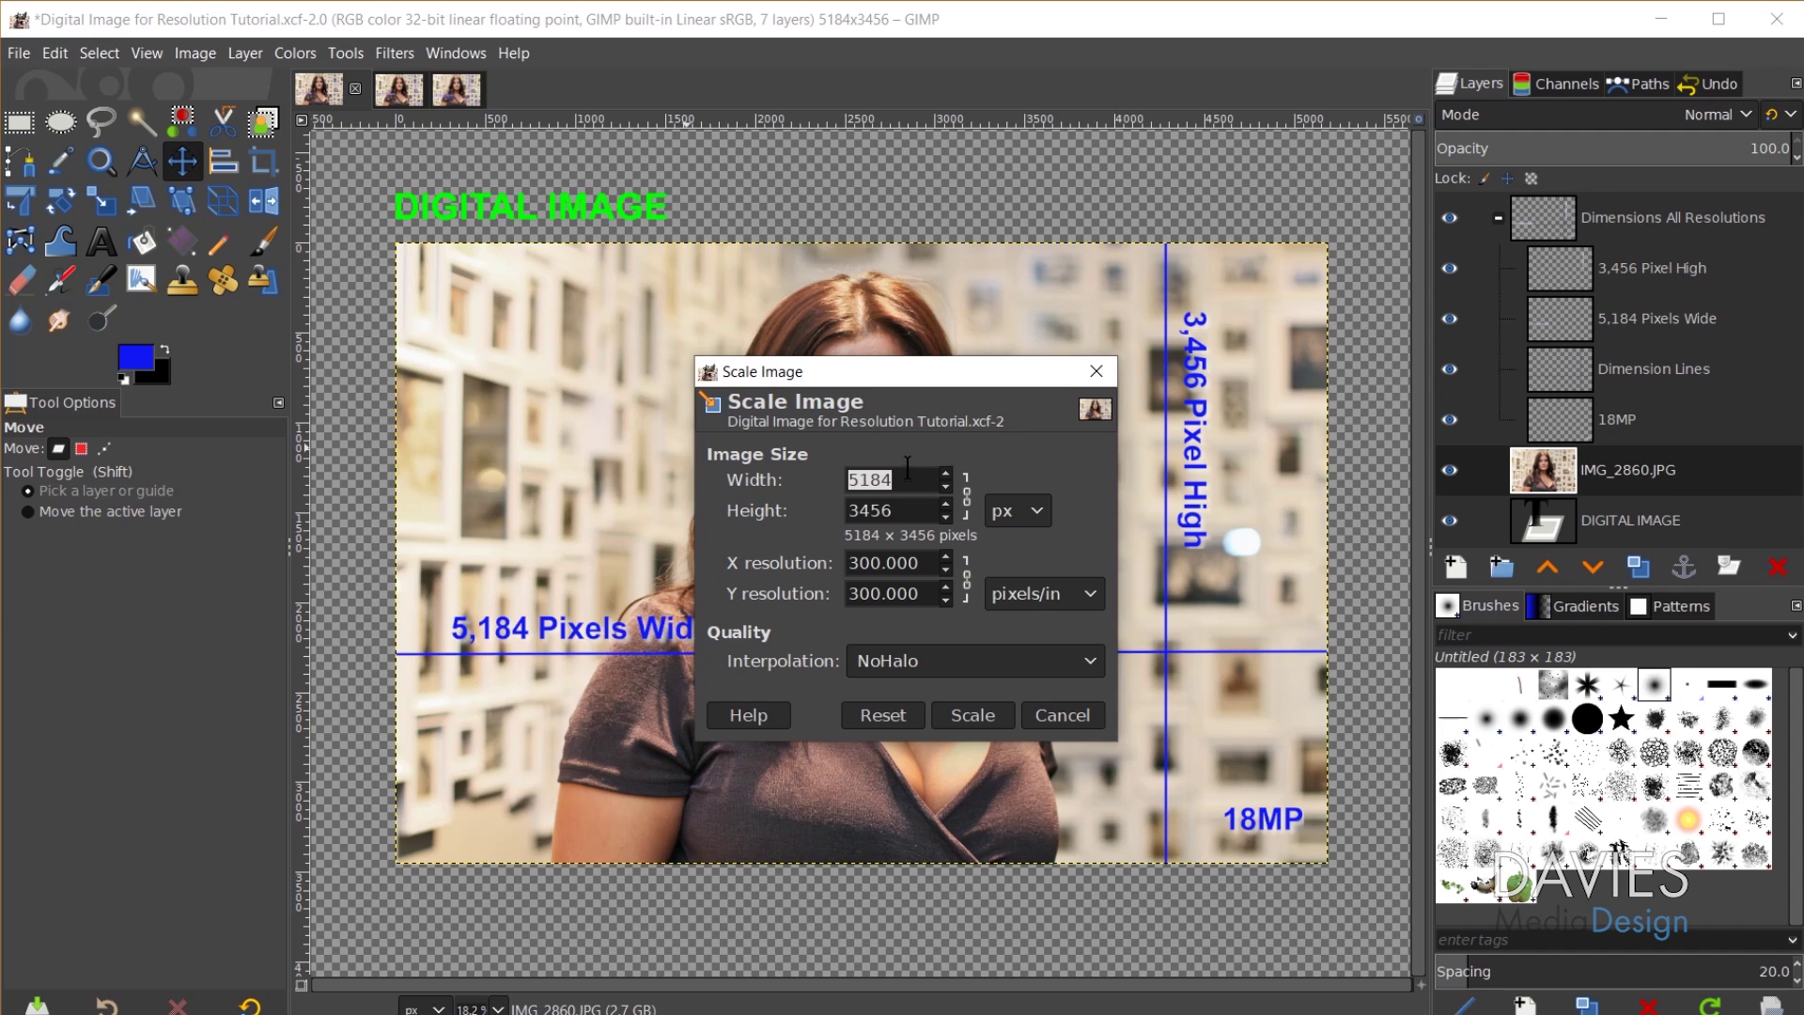
text(1920)
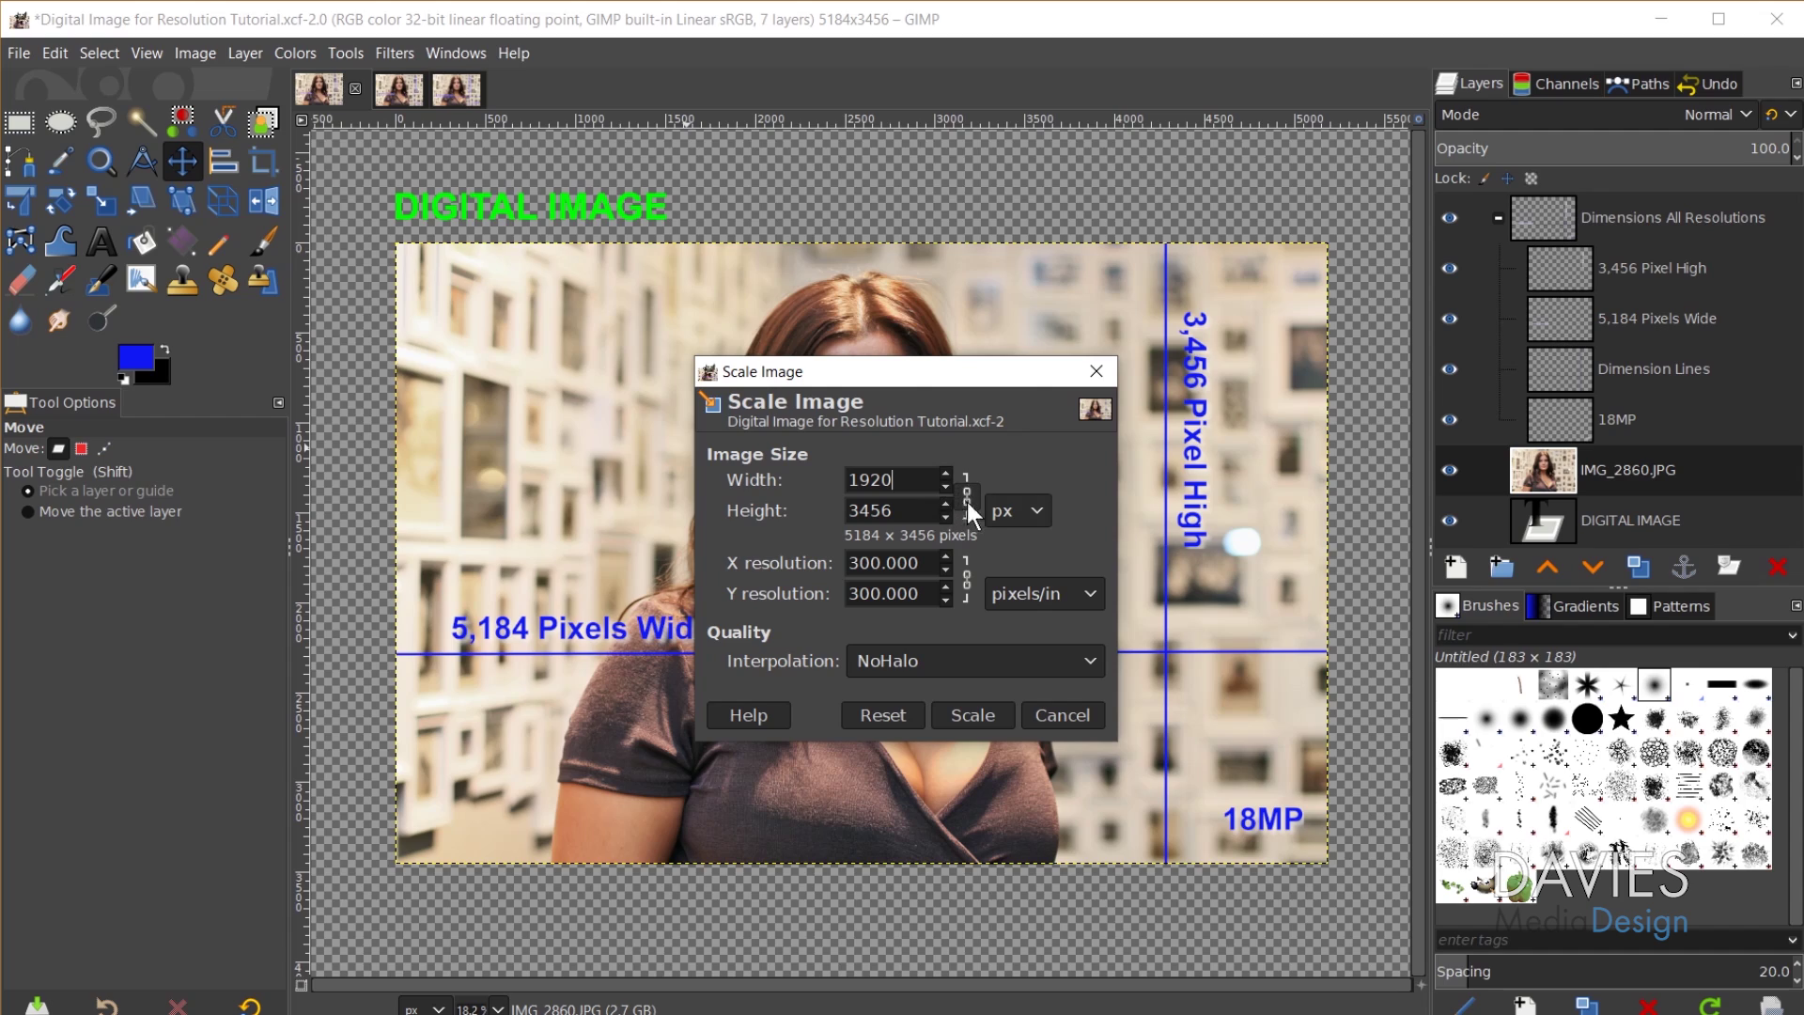
click(922, 511)
click(1101, 376)
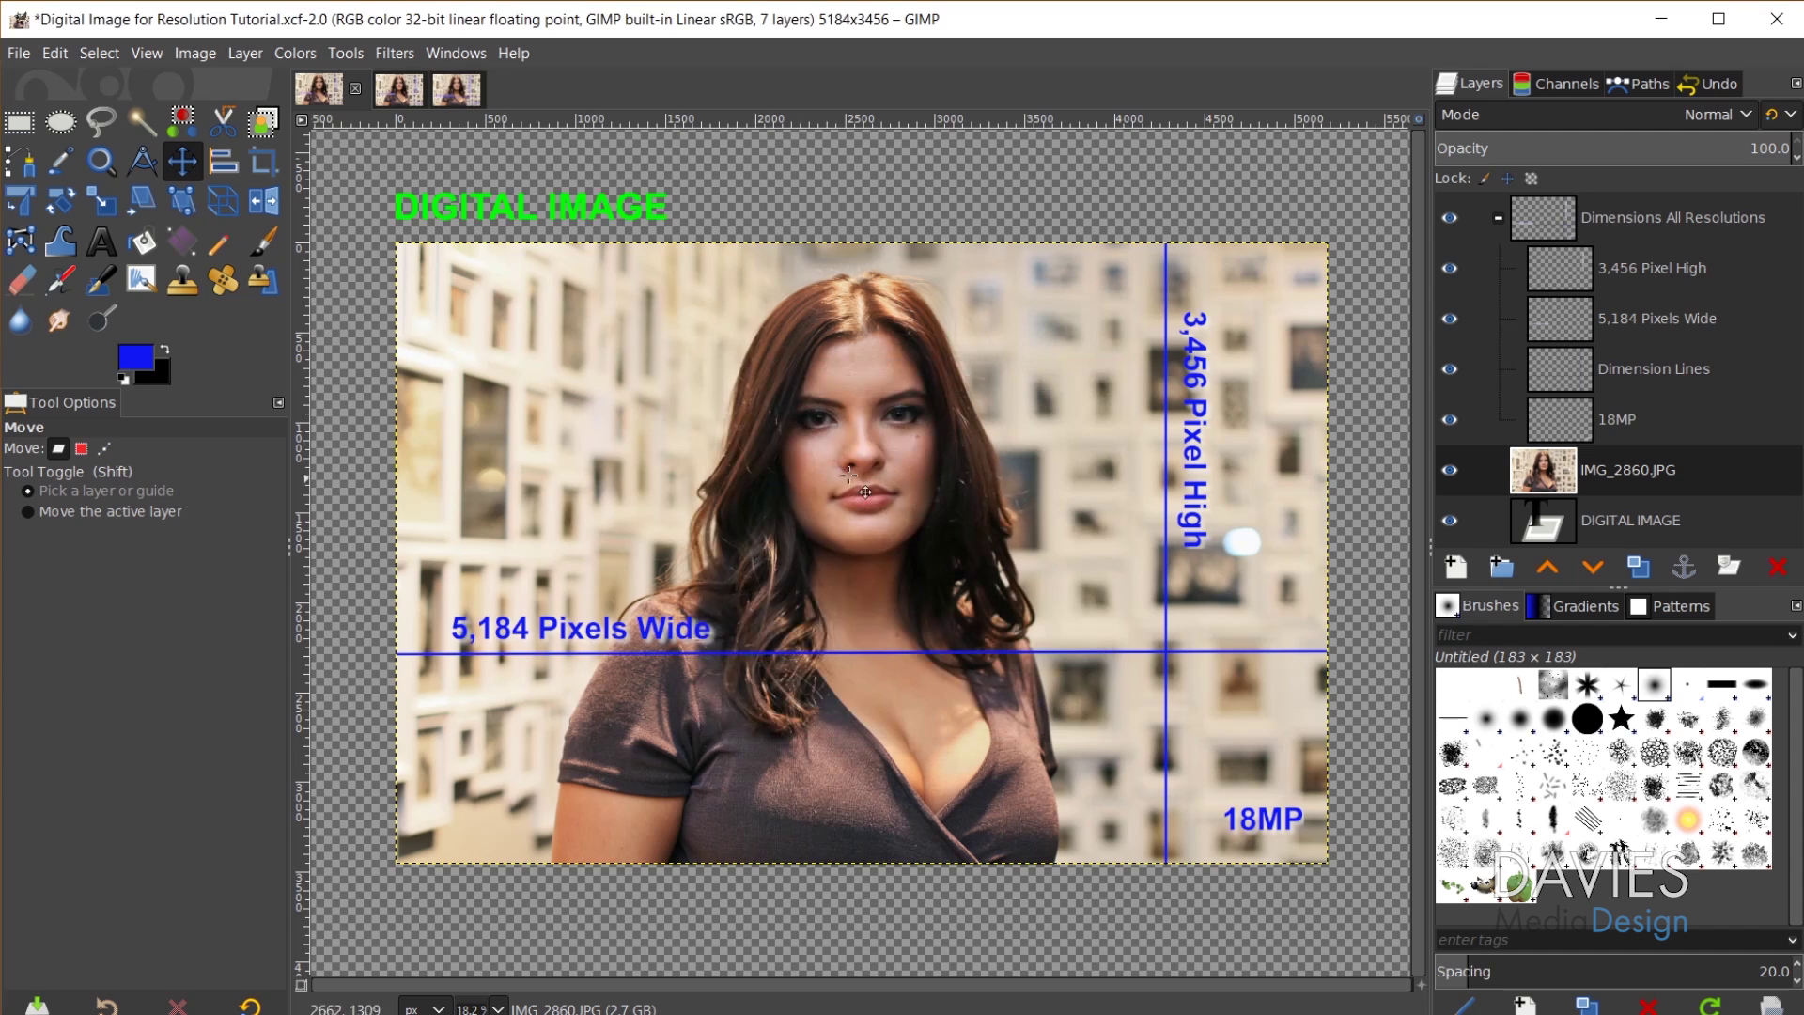
- Compare the 1920x1280 version of the digital image with the 5184x3456 original, ending on the smaller version
click(470, 86)
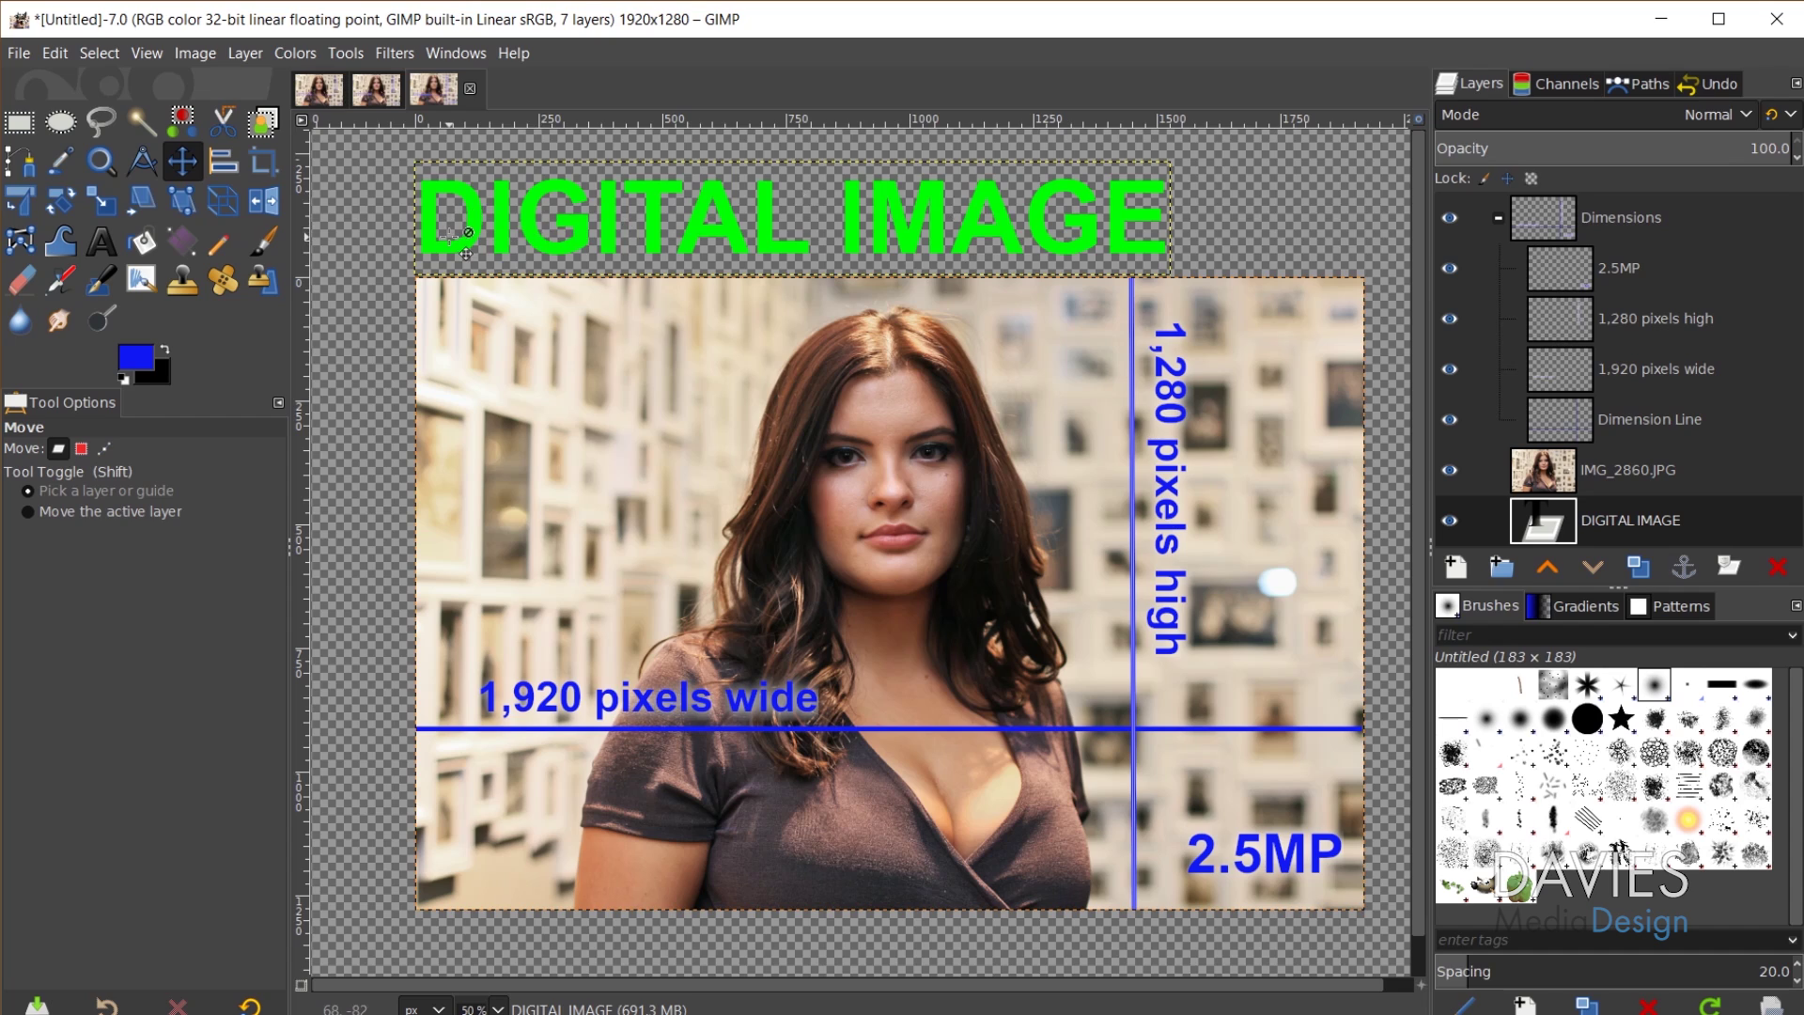
click(316, 96)
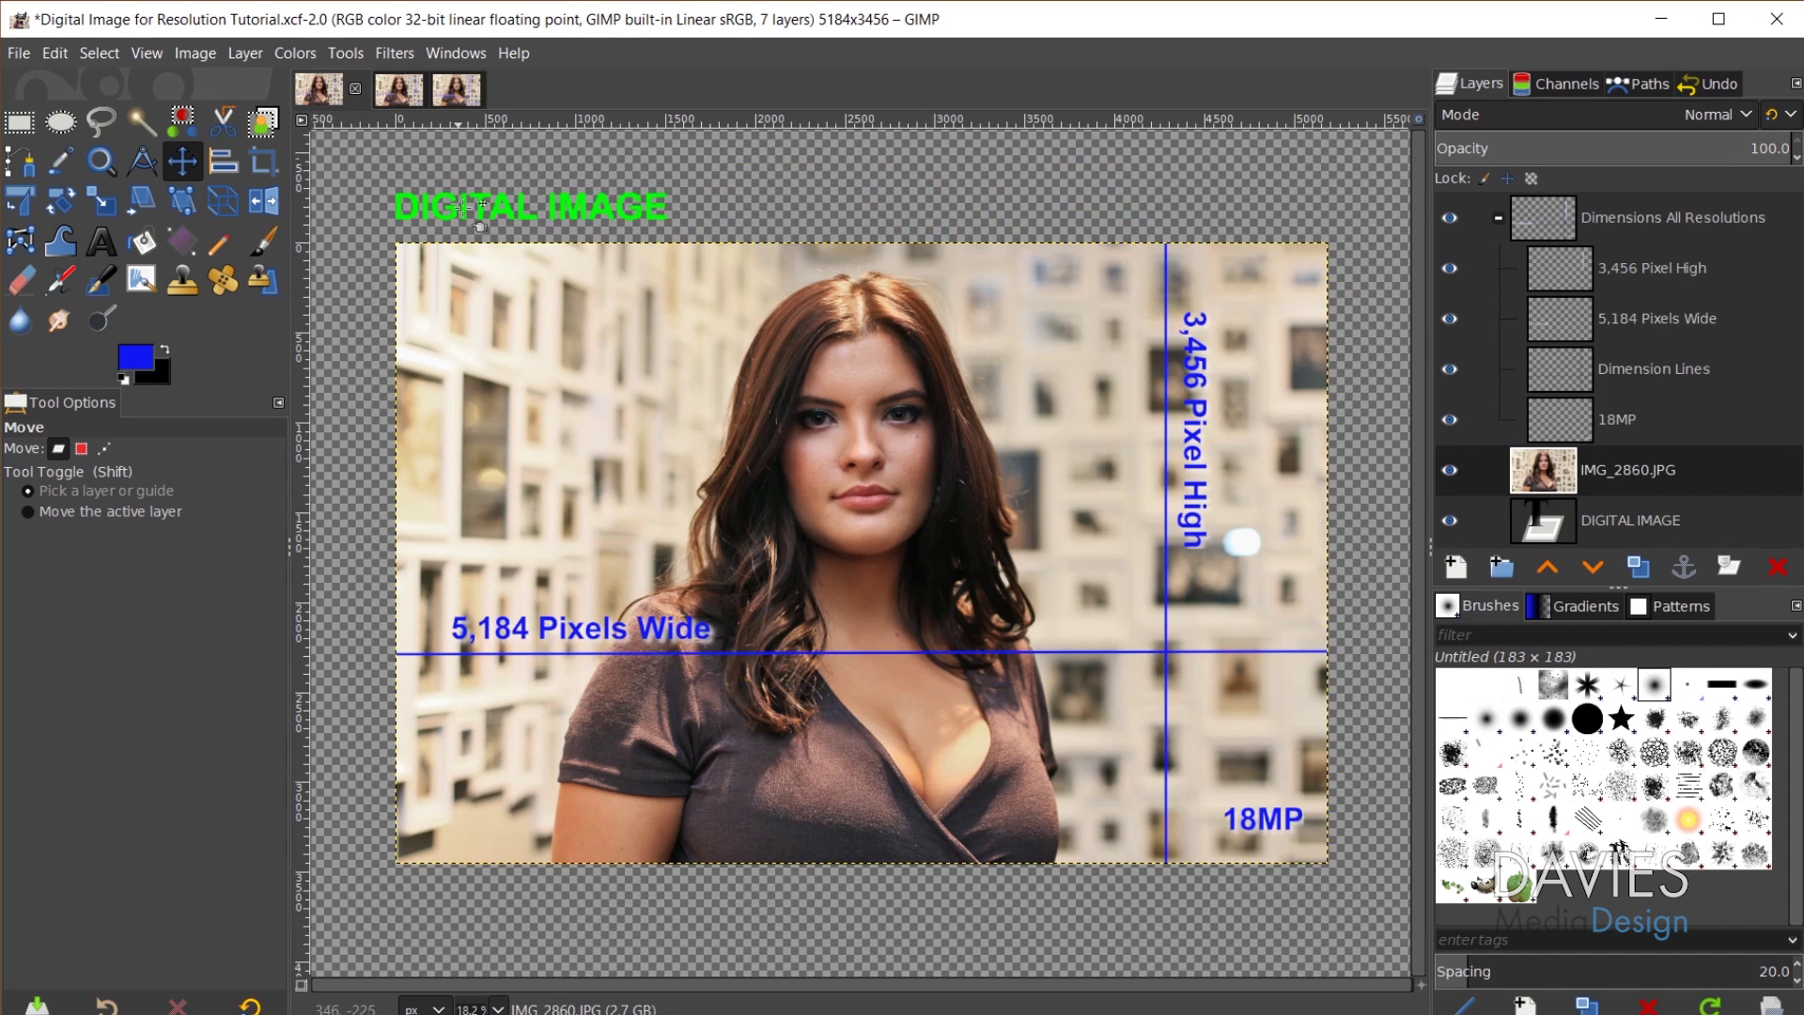
click(466, 92)
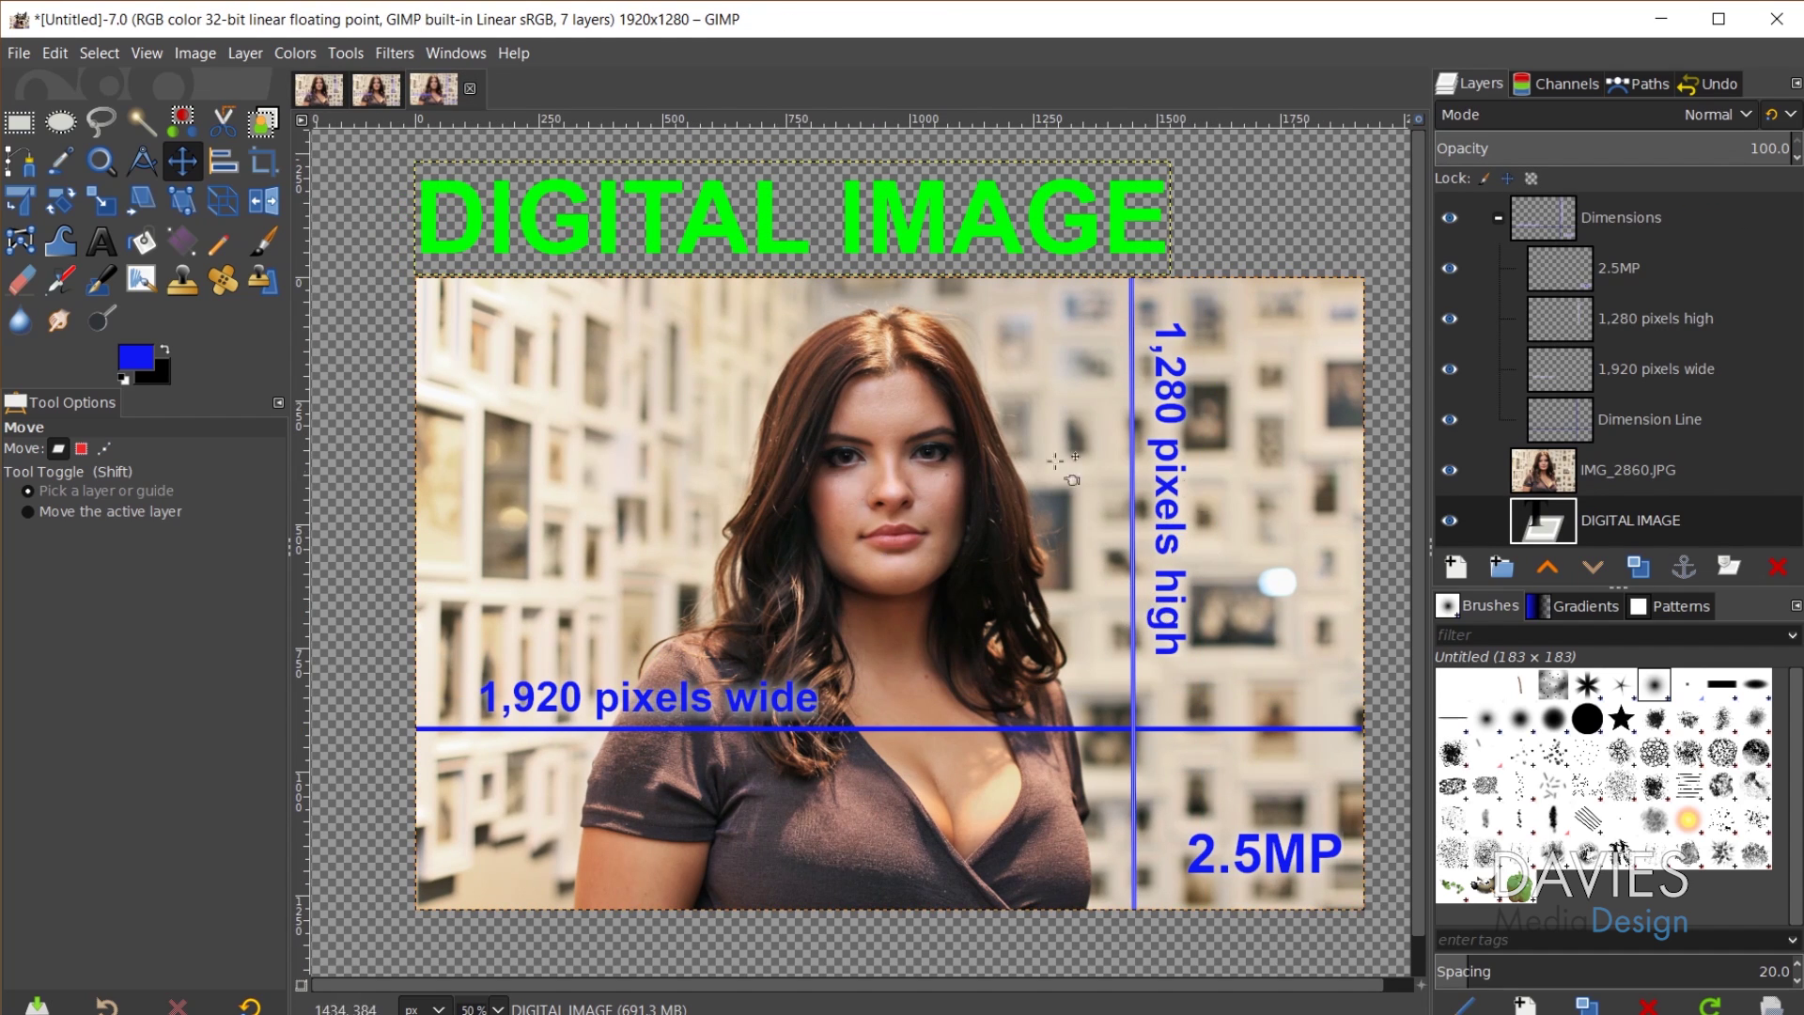
click(325, 91)
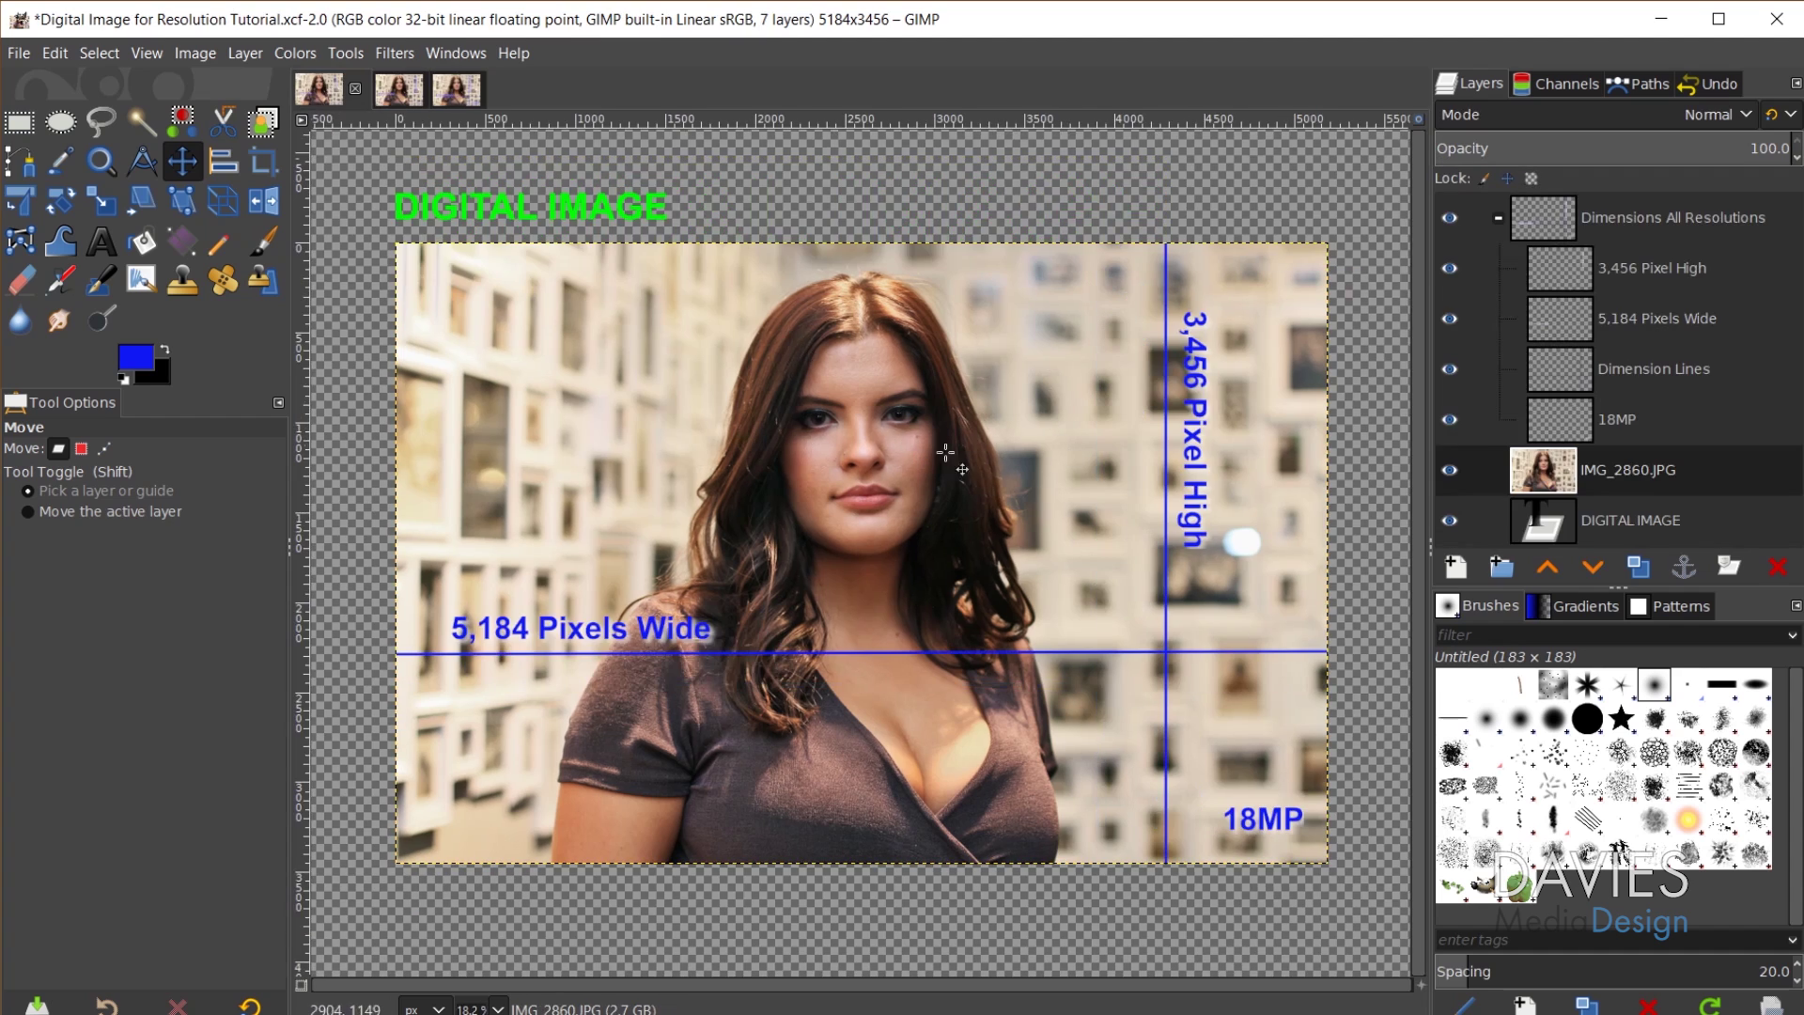
click(464, 84)
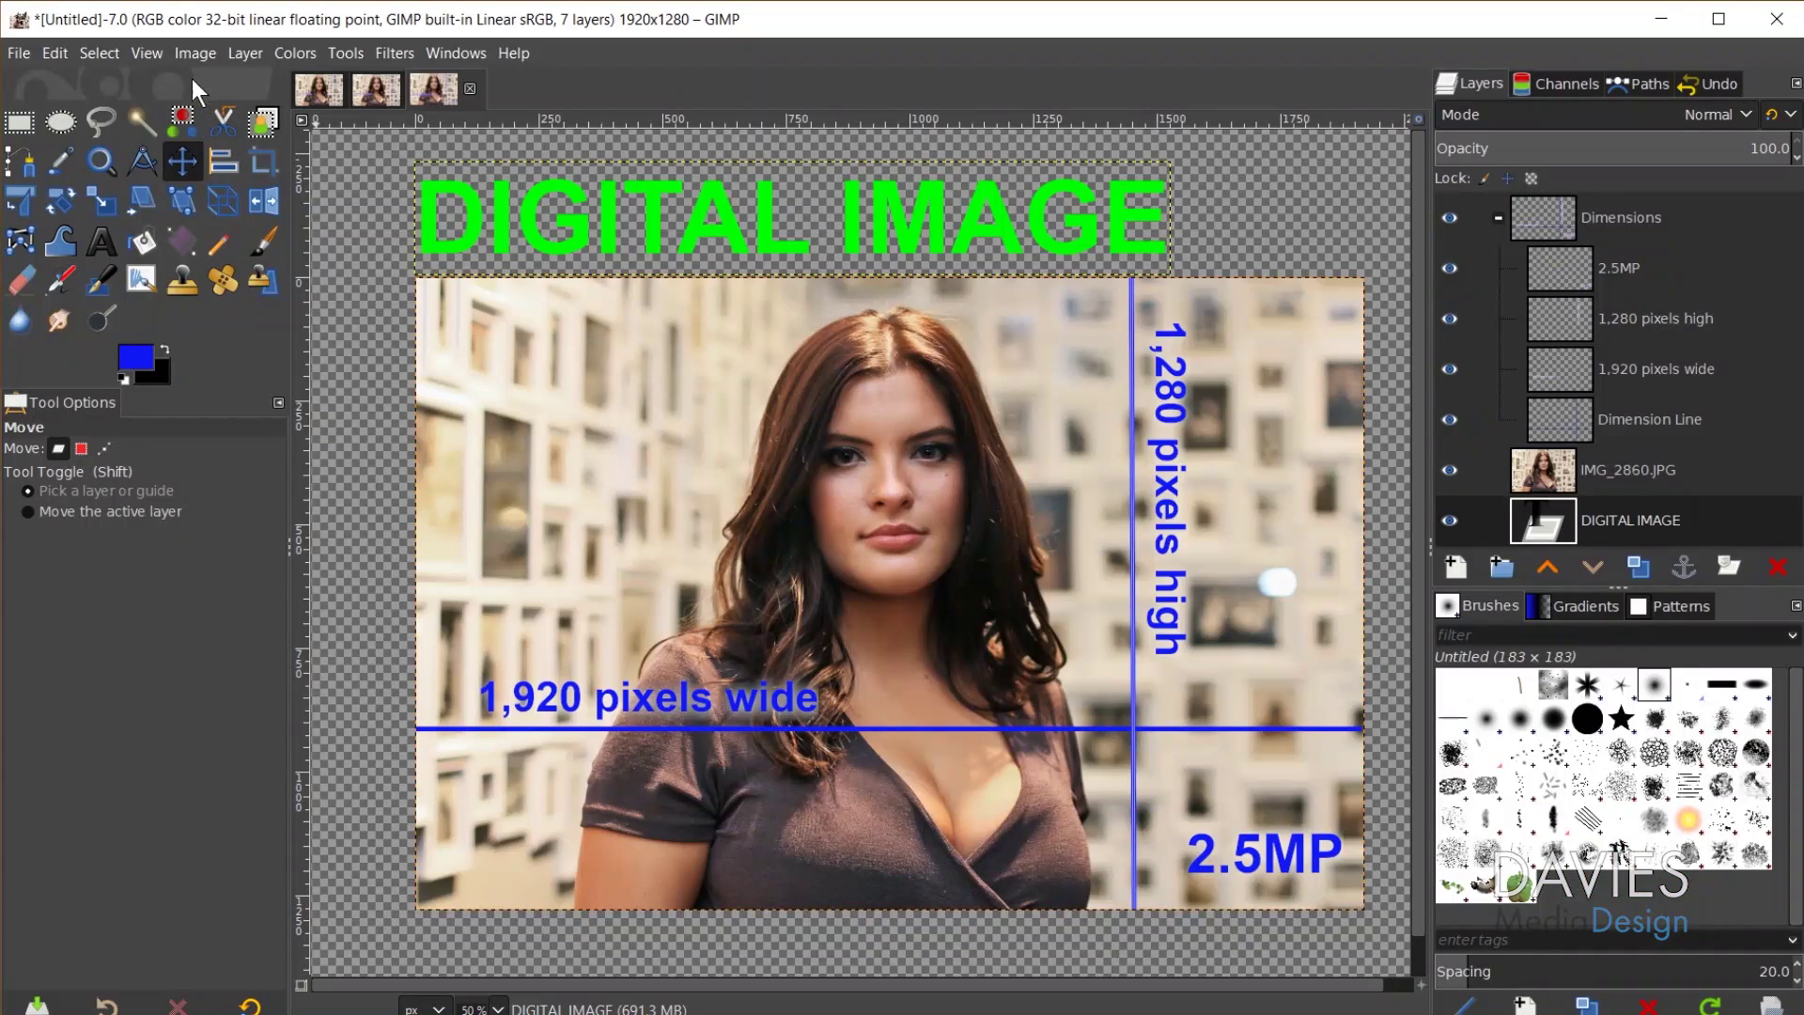
- Preview the 1920x1280 image's print size at a resolution of 72 pixels/in, without applying the change
click(189, 48)
click(268, 344)
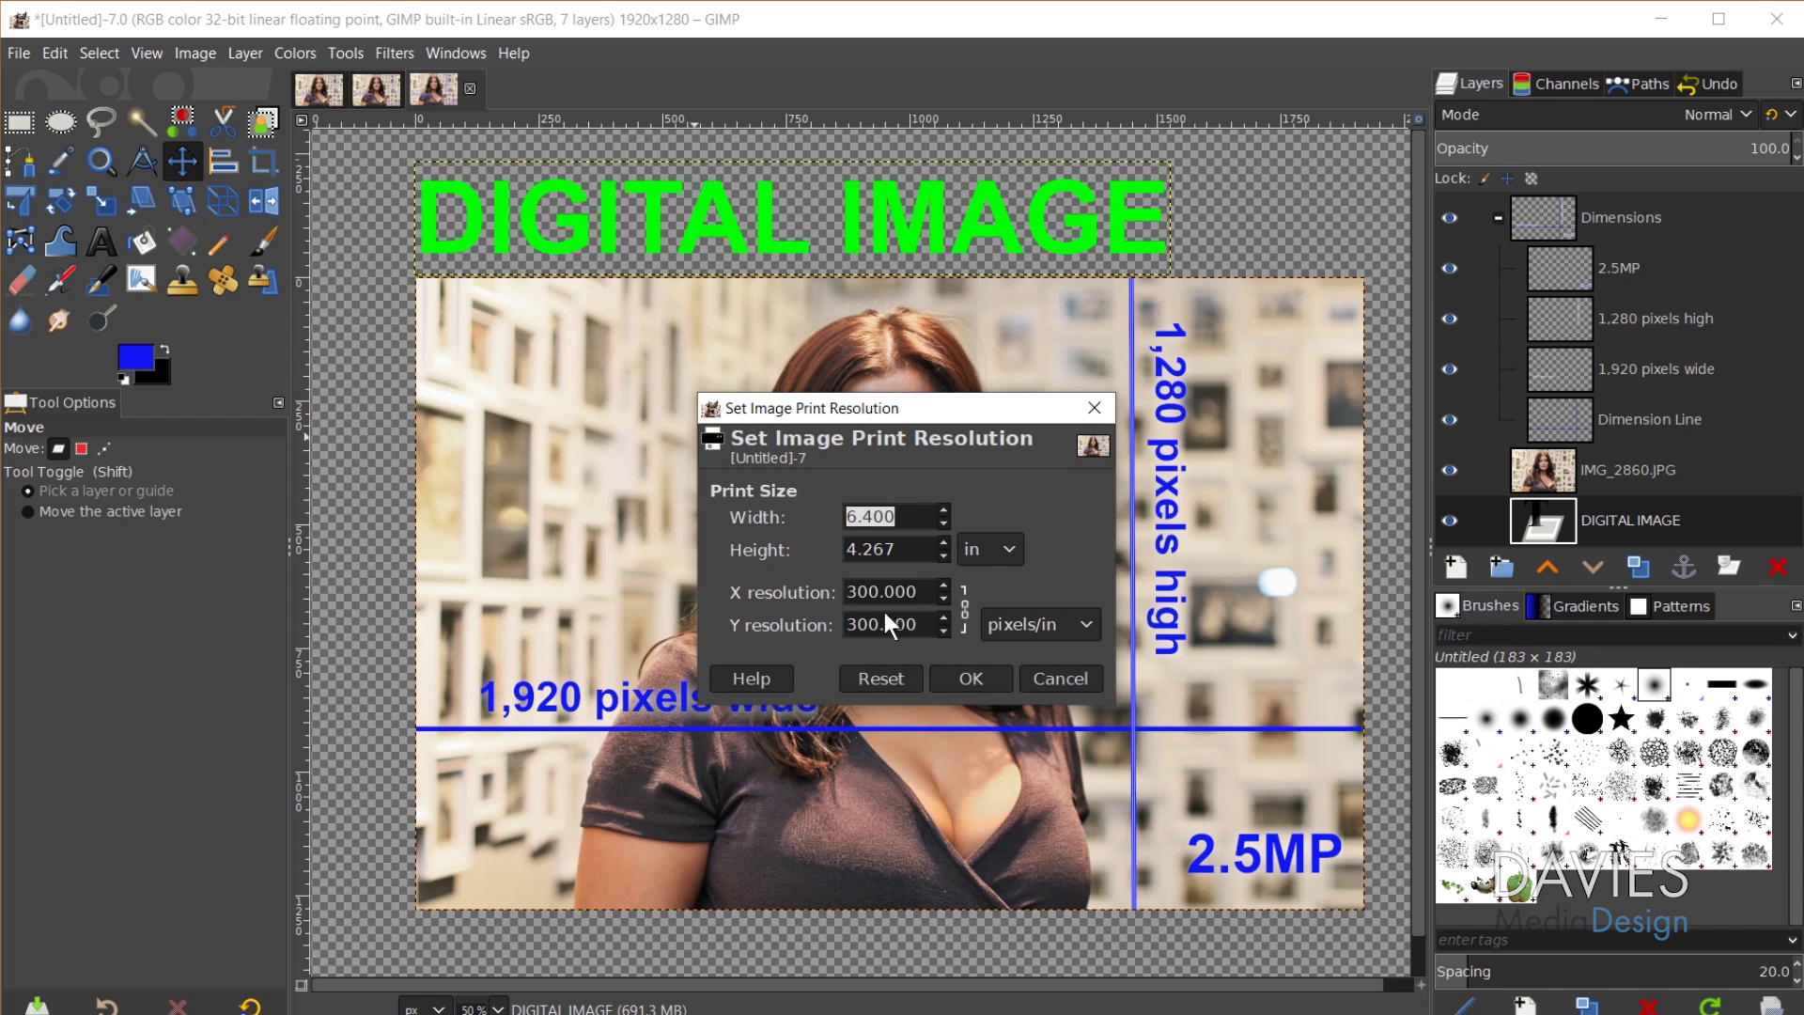
drag(925, 589, 837, 592)
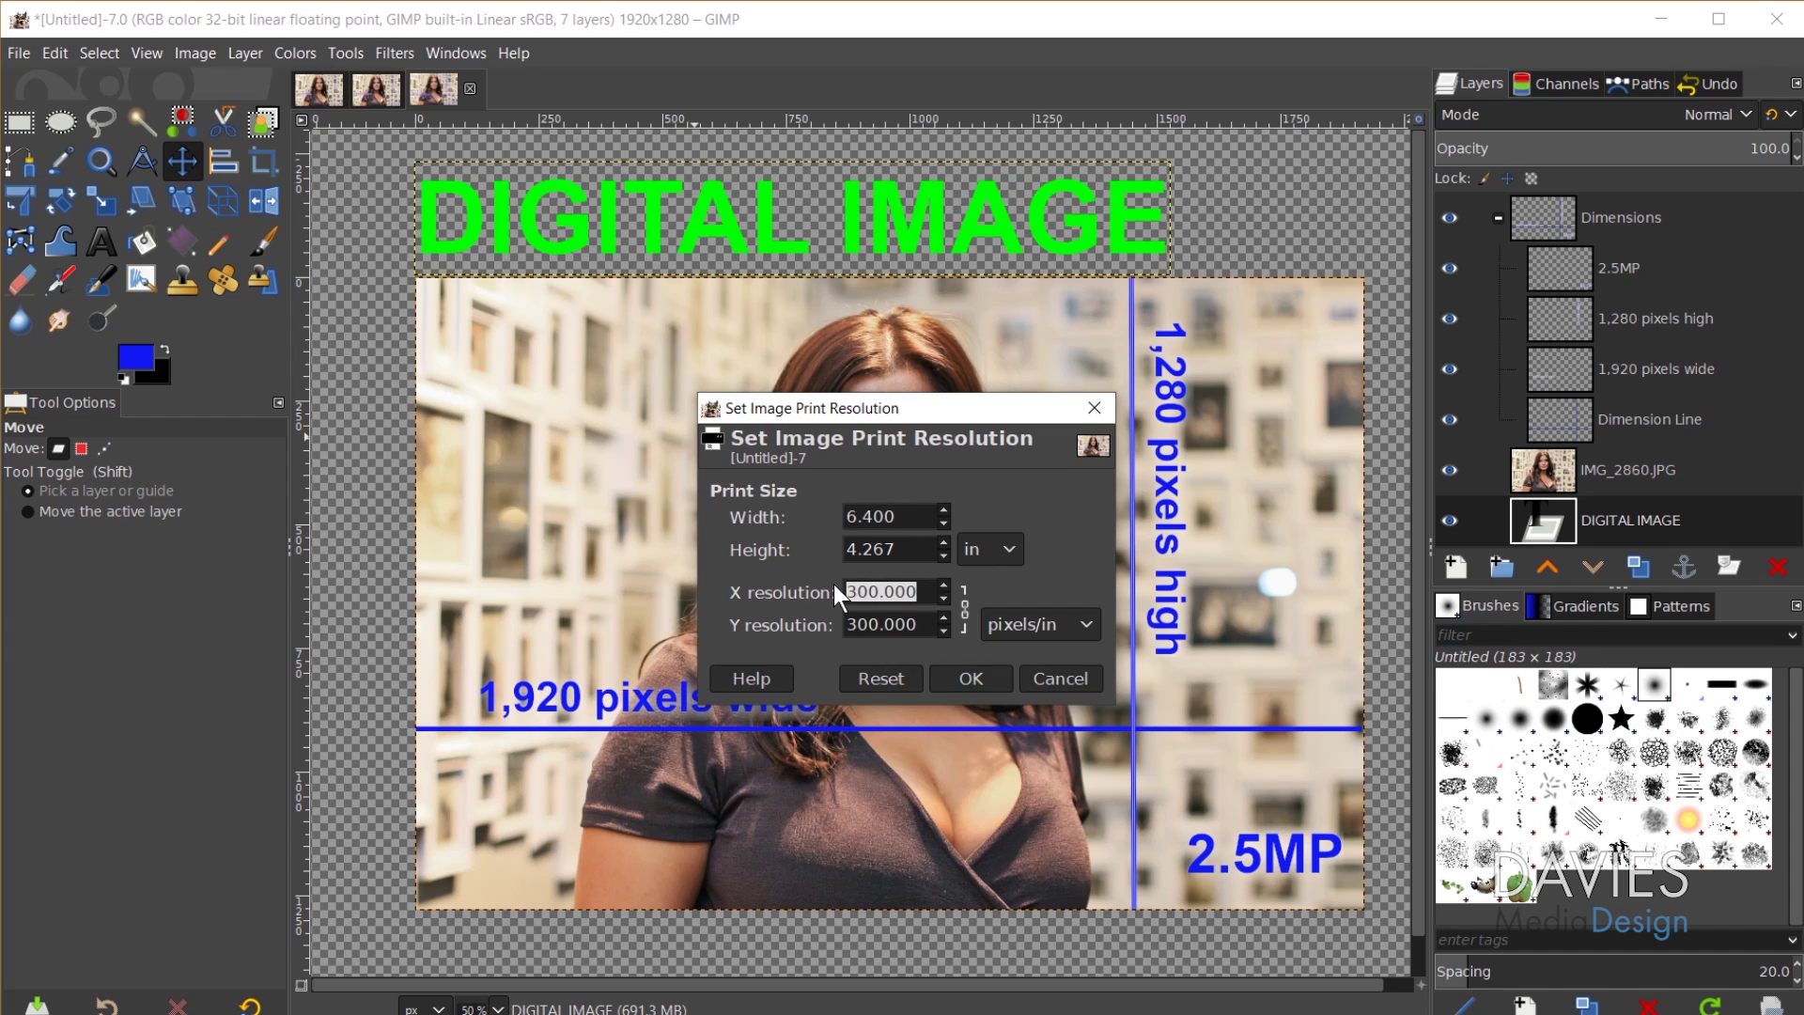
text(72)
key(Tab)
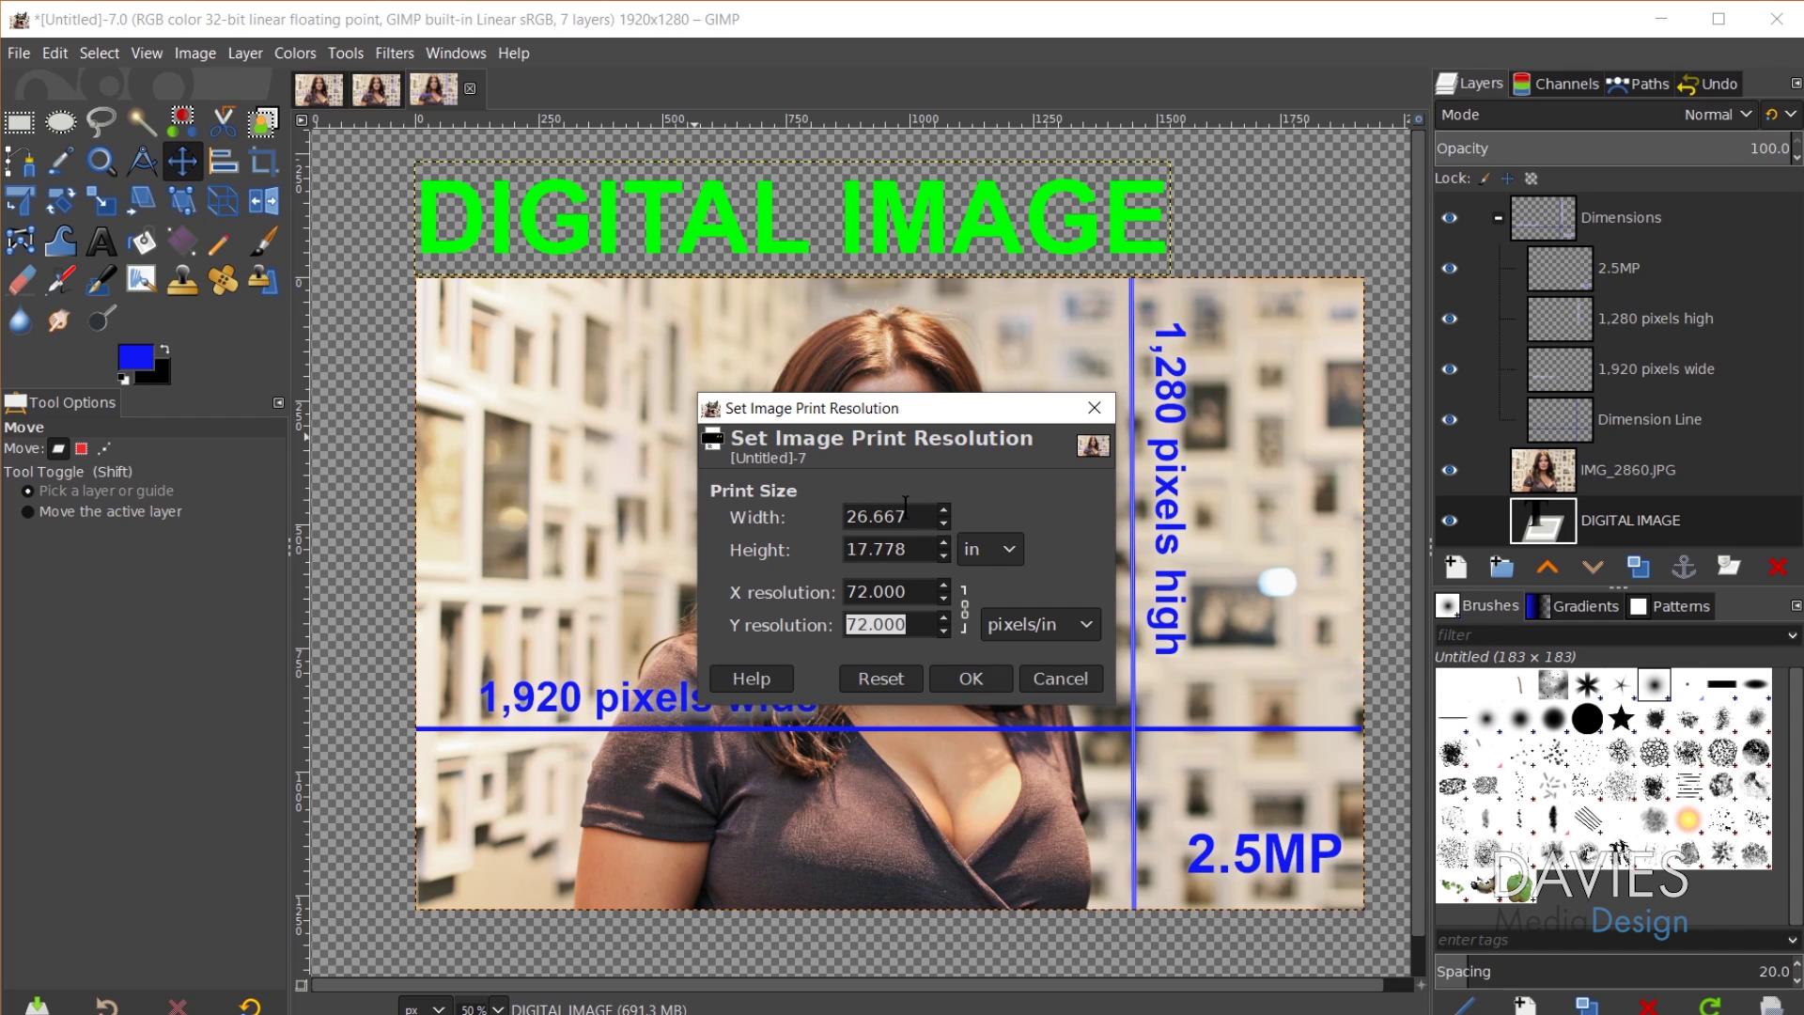
click(1094, 408)
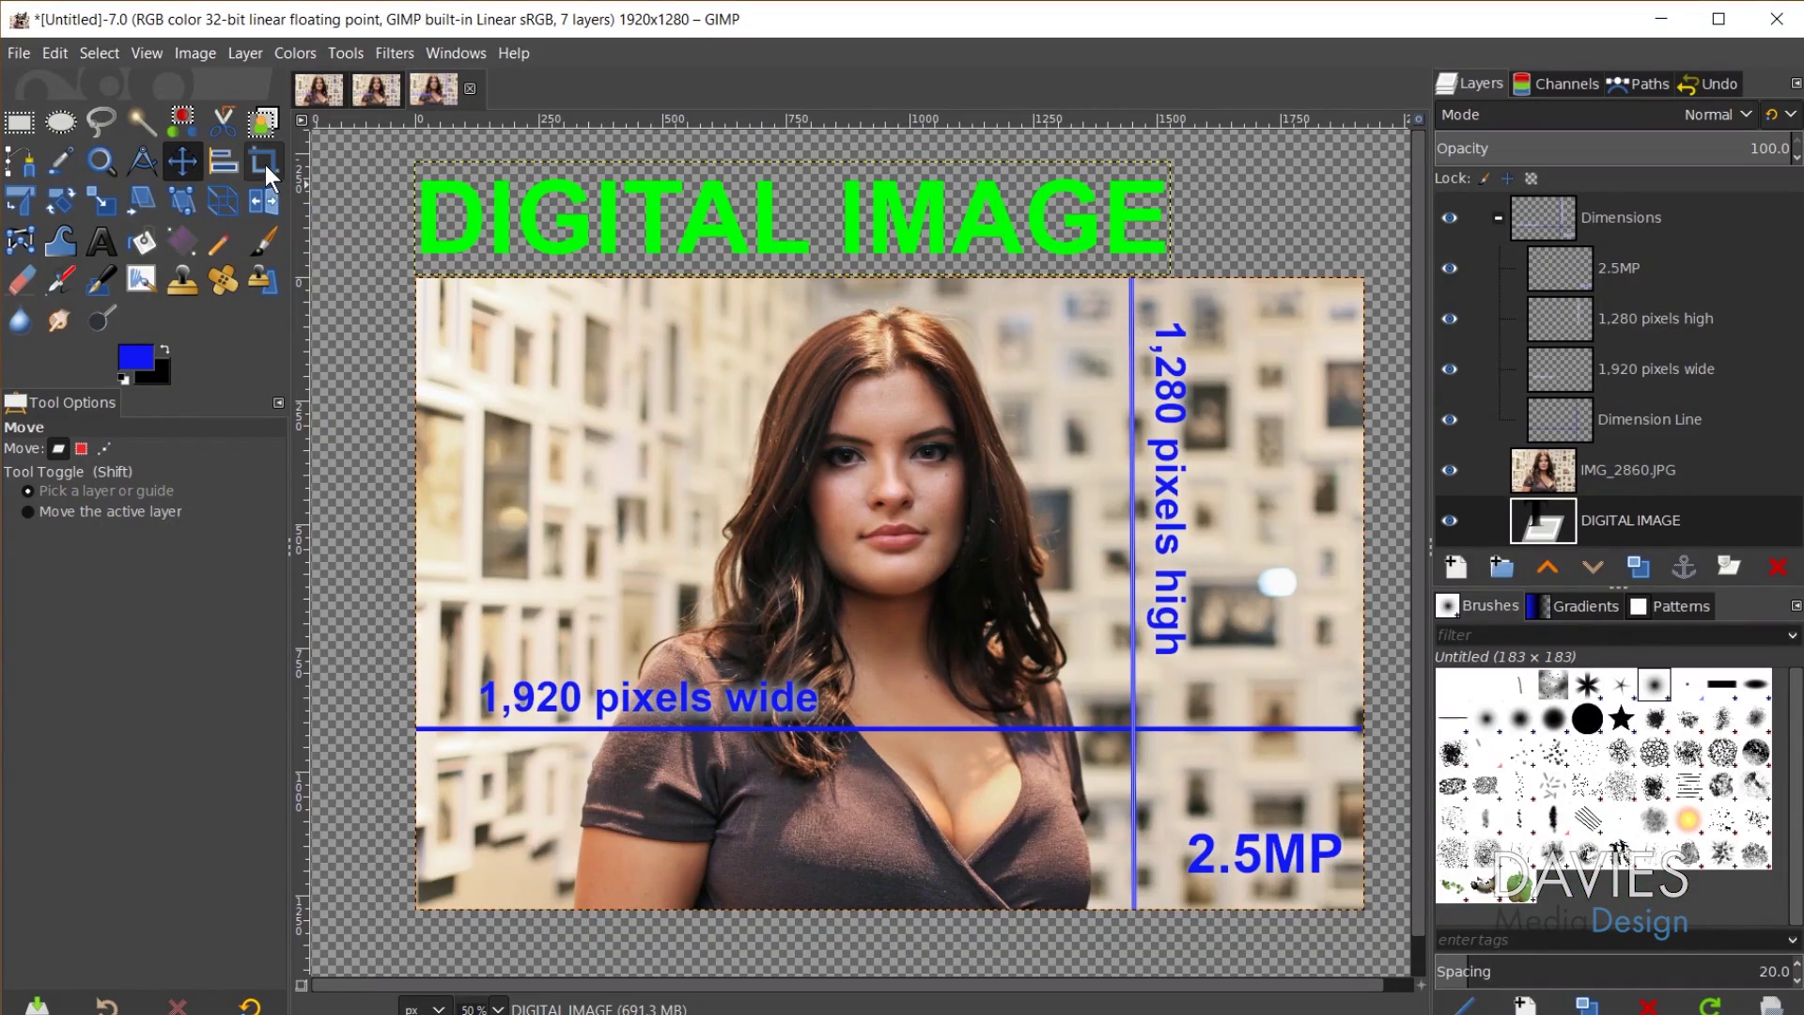
- Hide the Dimensions layer group and crop the smaller digital image to 1920 x 1080 px with a fixed 1920:1080 aspect ratio
click(265, 160)
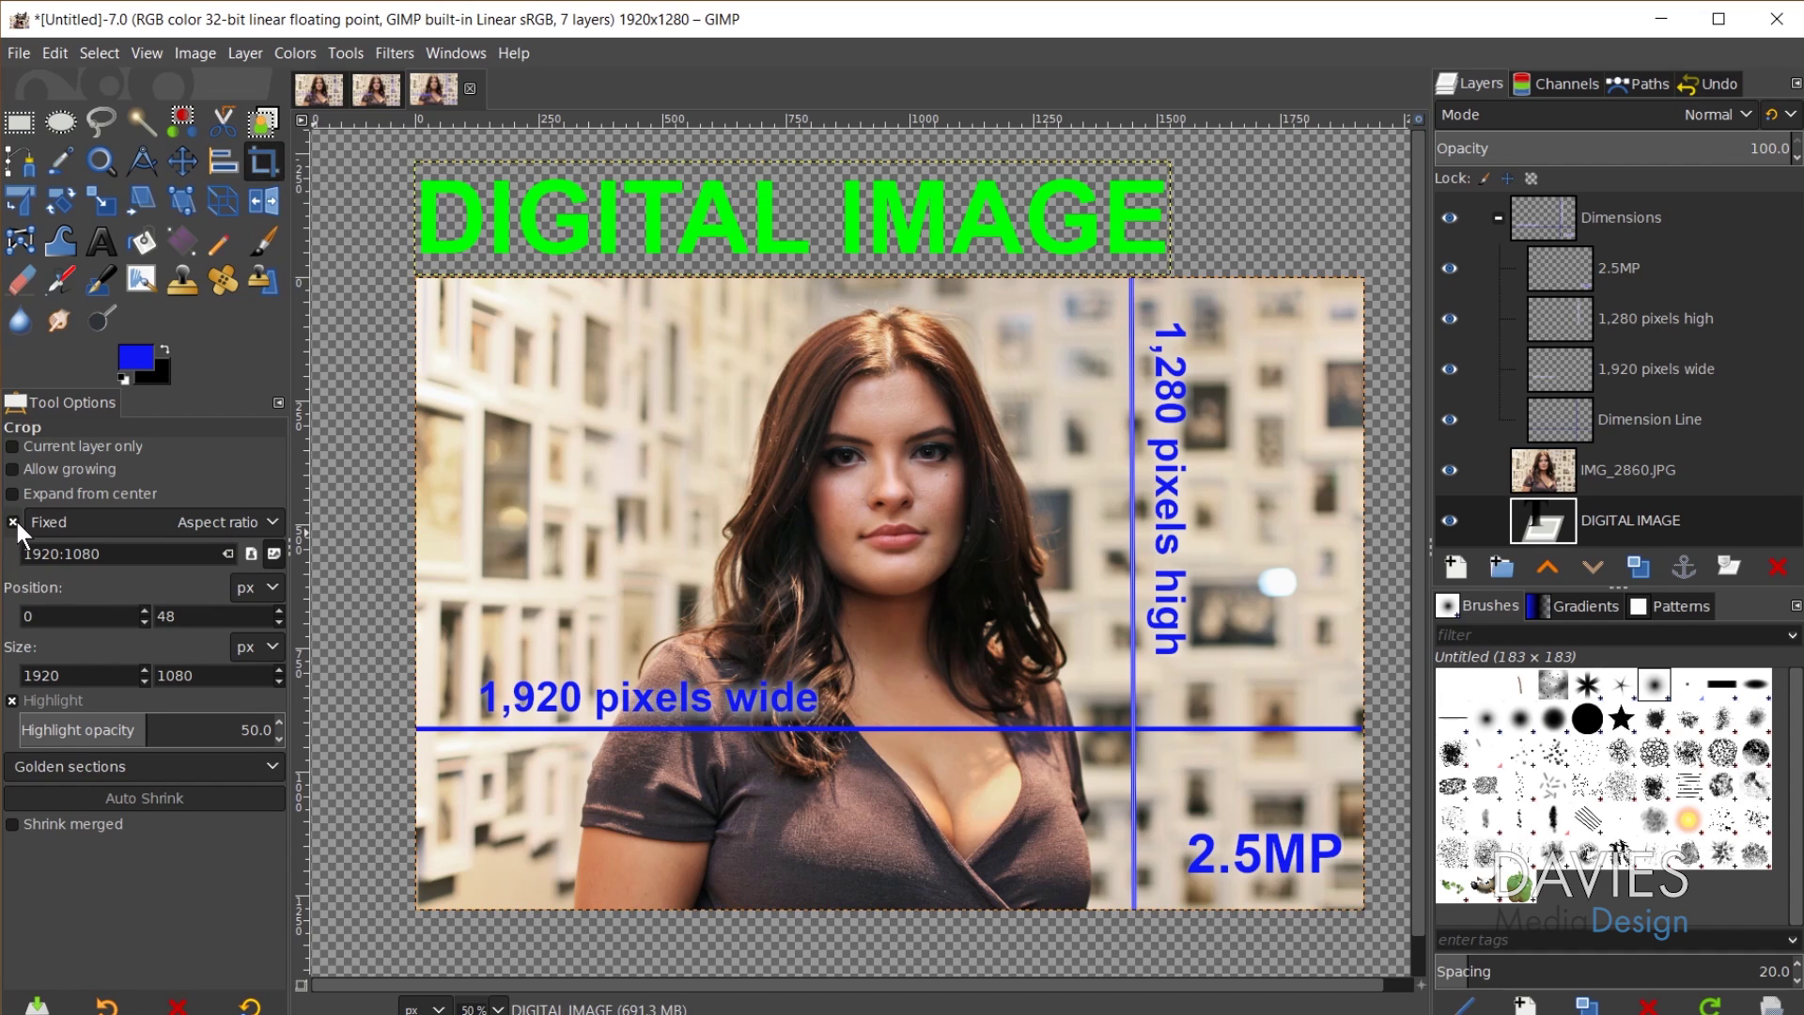
triple_click(116, 553)
text(19)
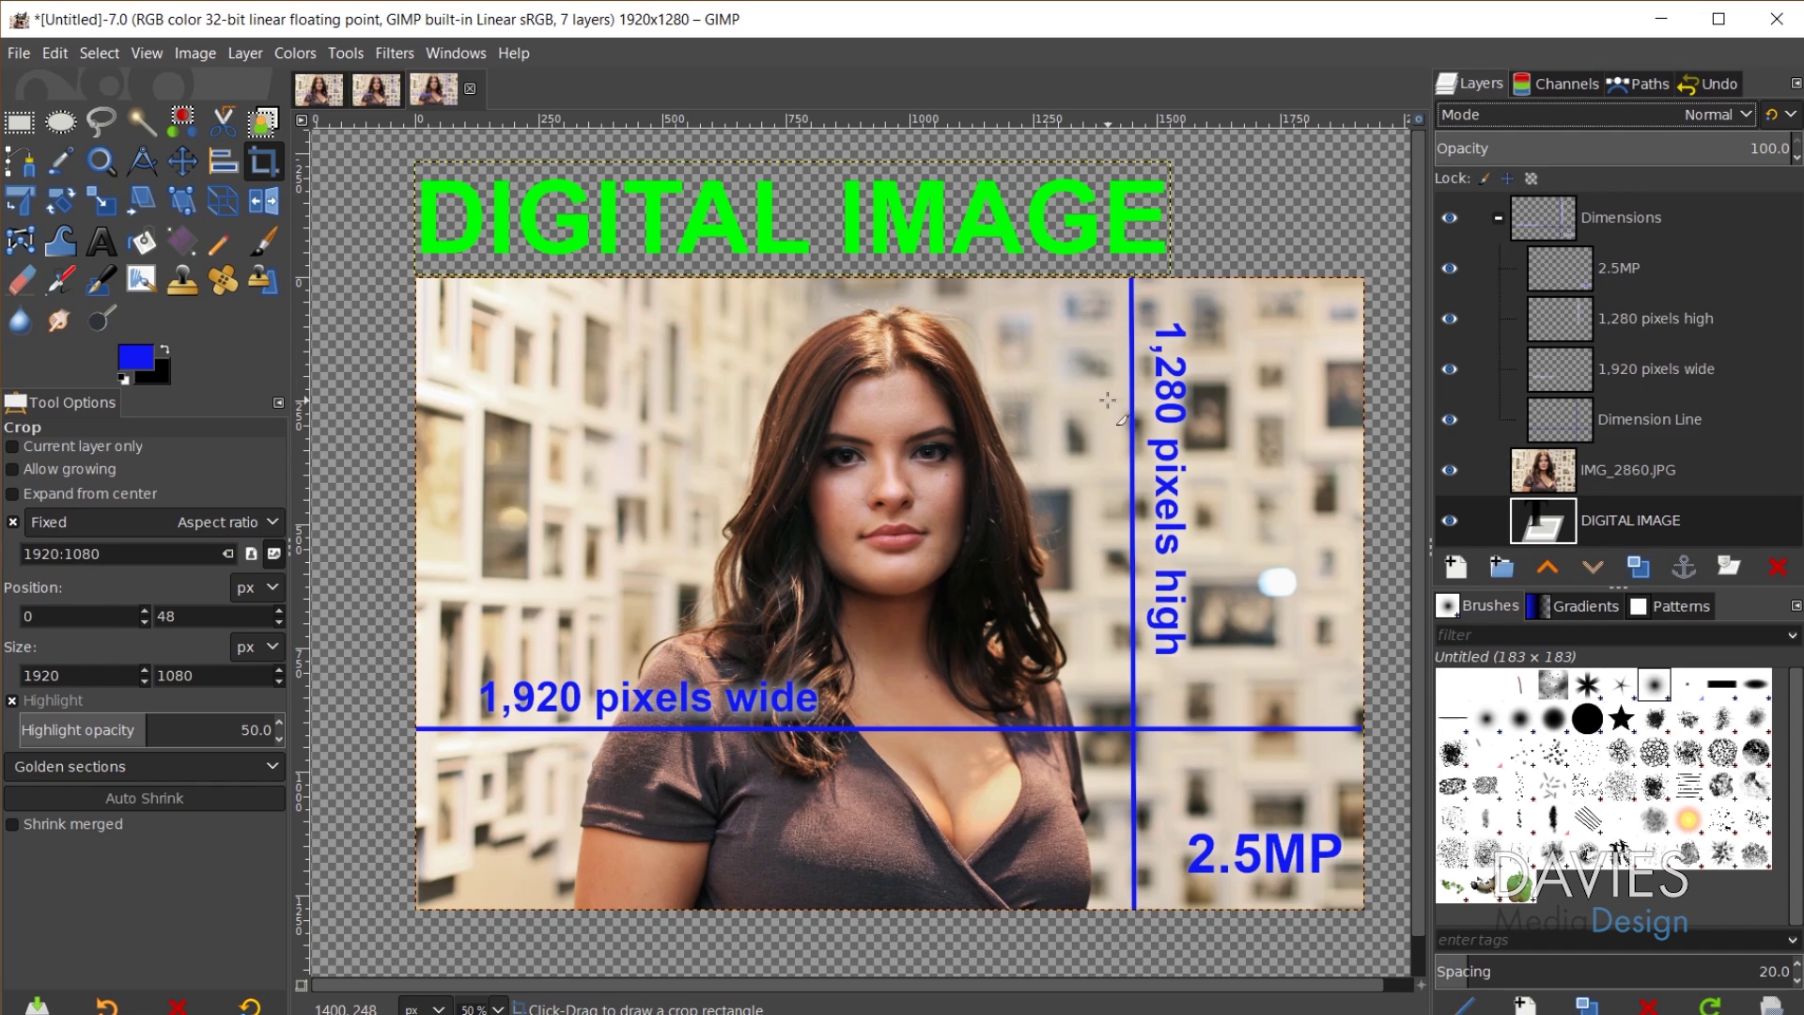
click(1451, 216)
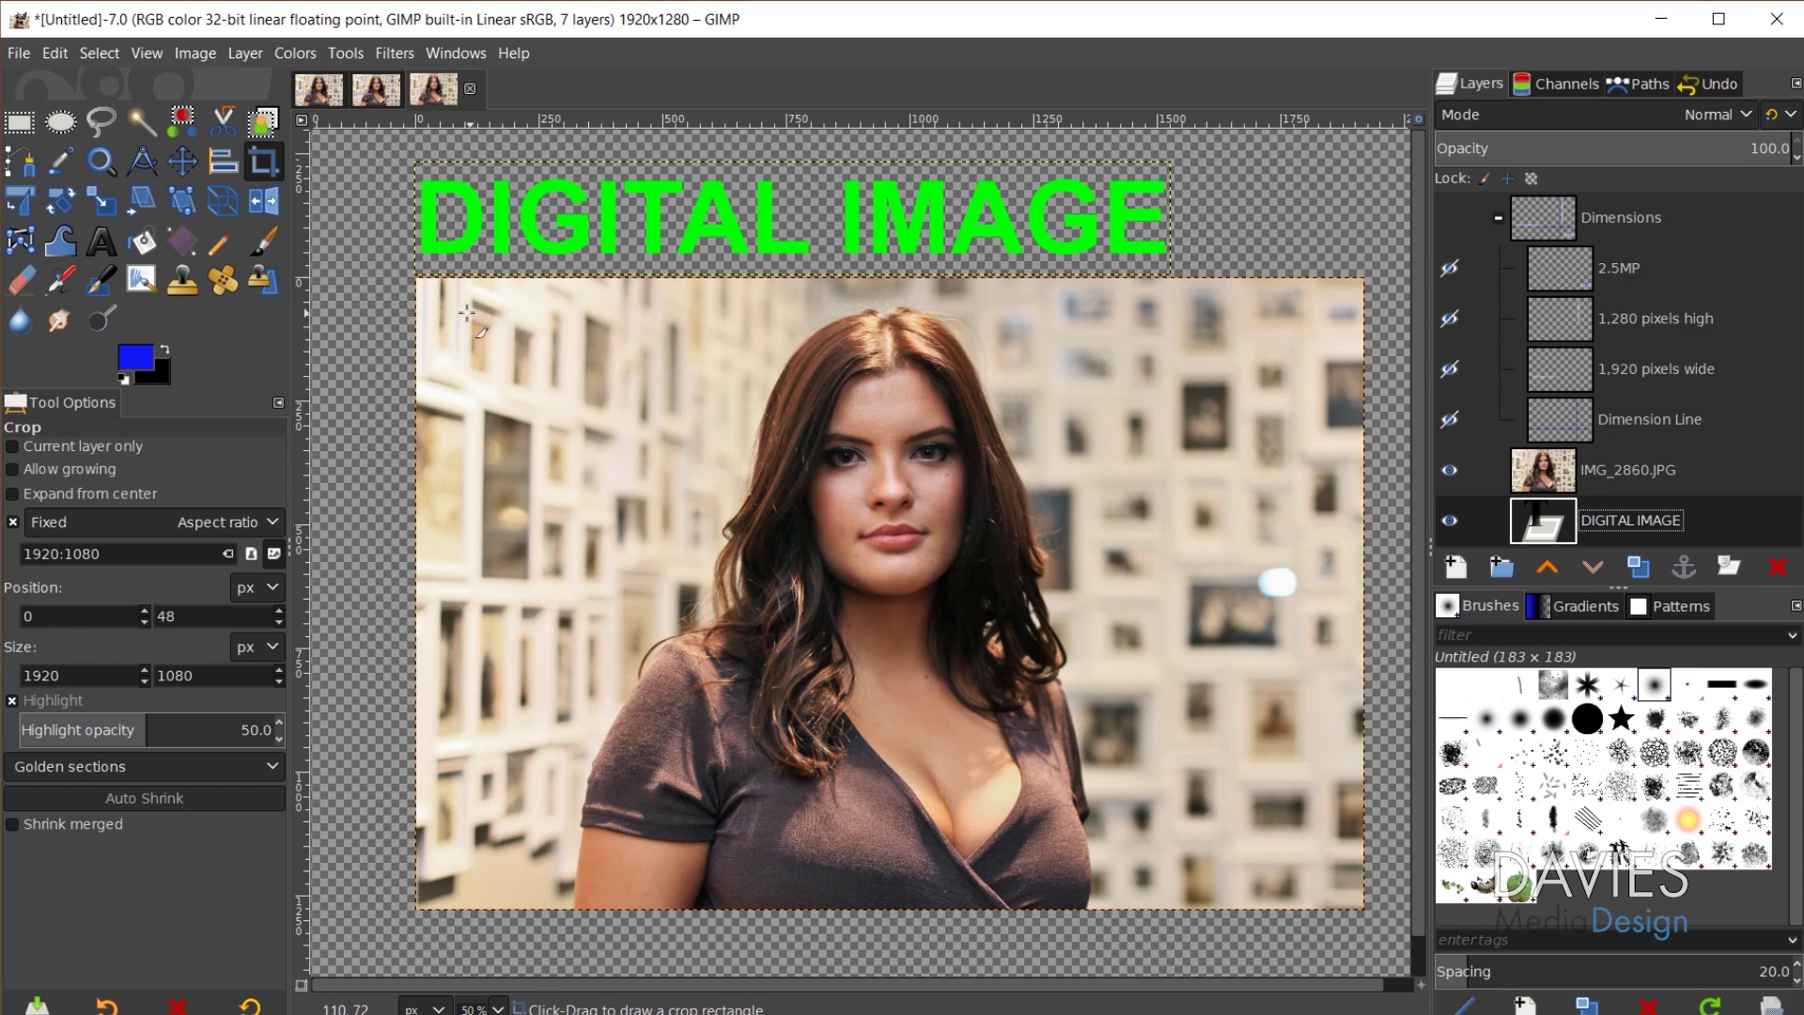
drag(418, 301, 1391, 846)
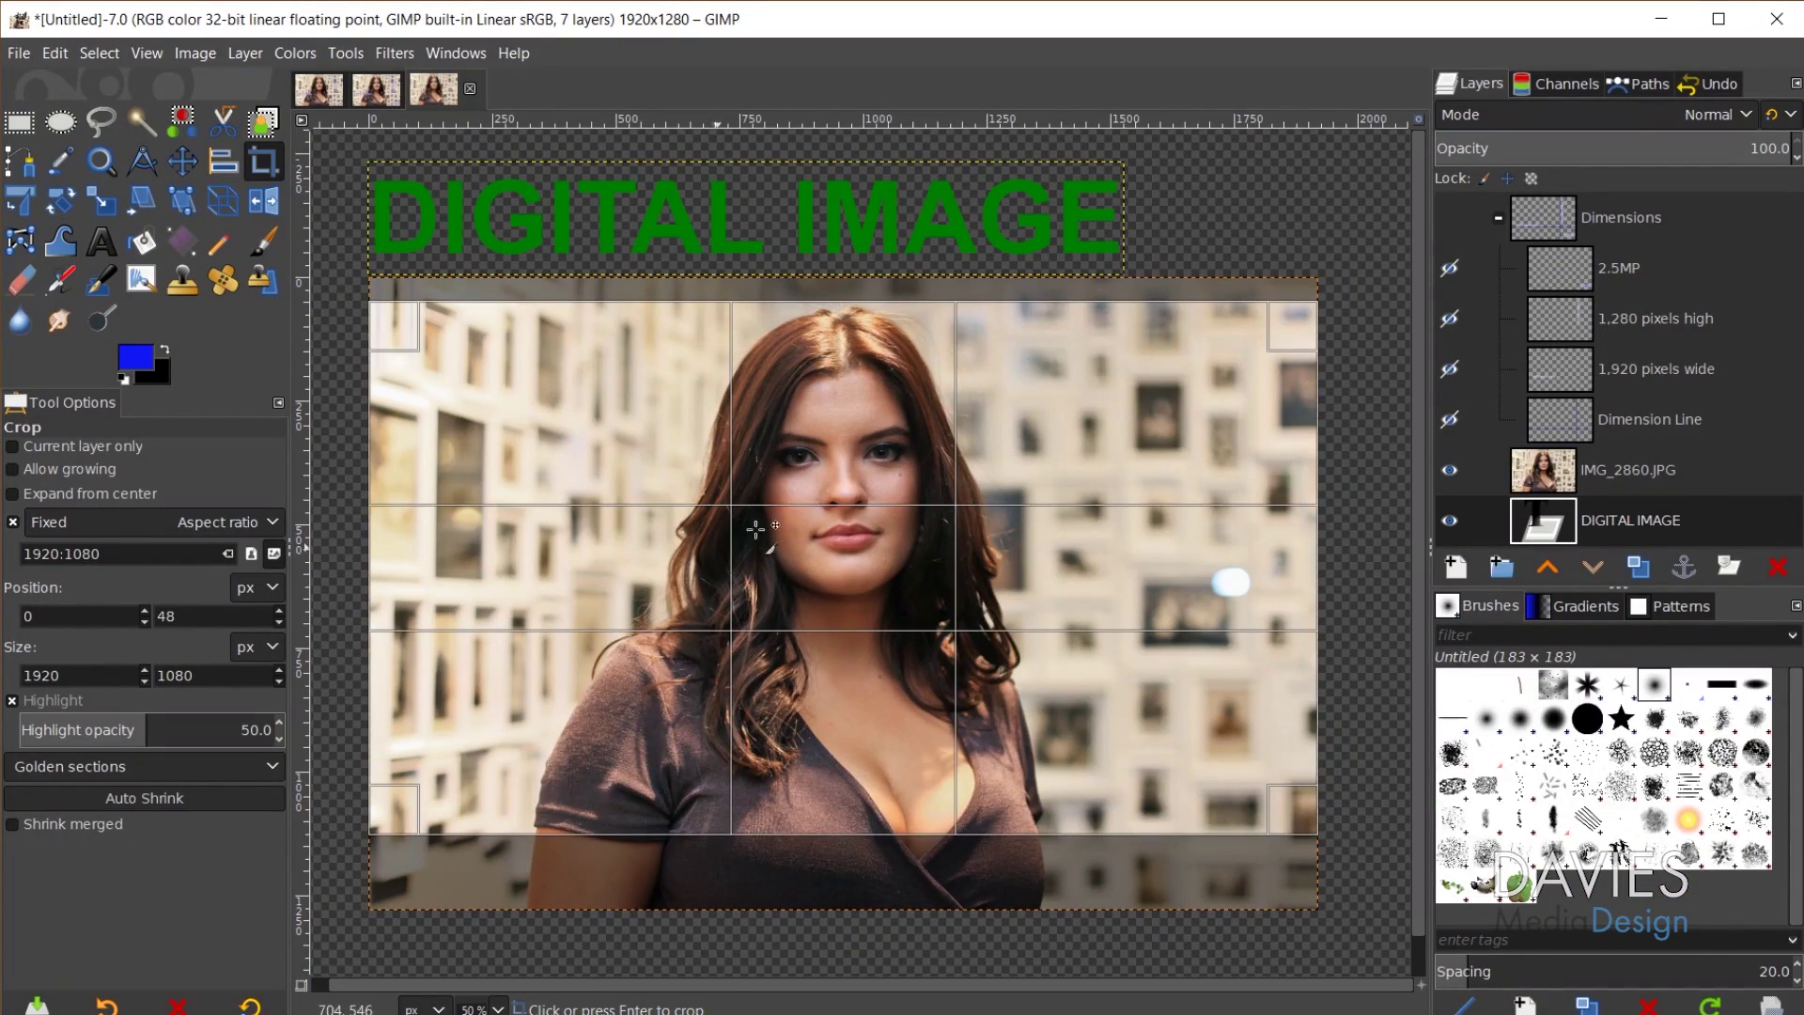
drag(839, 460, 839, 458)
key(Return)
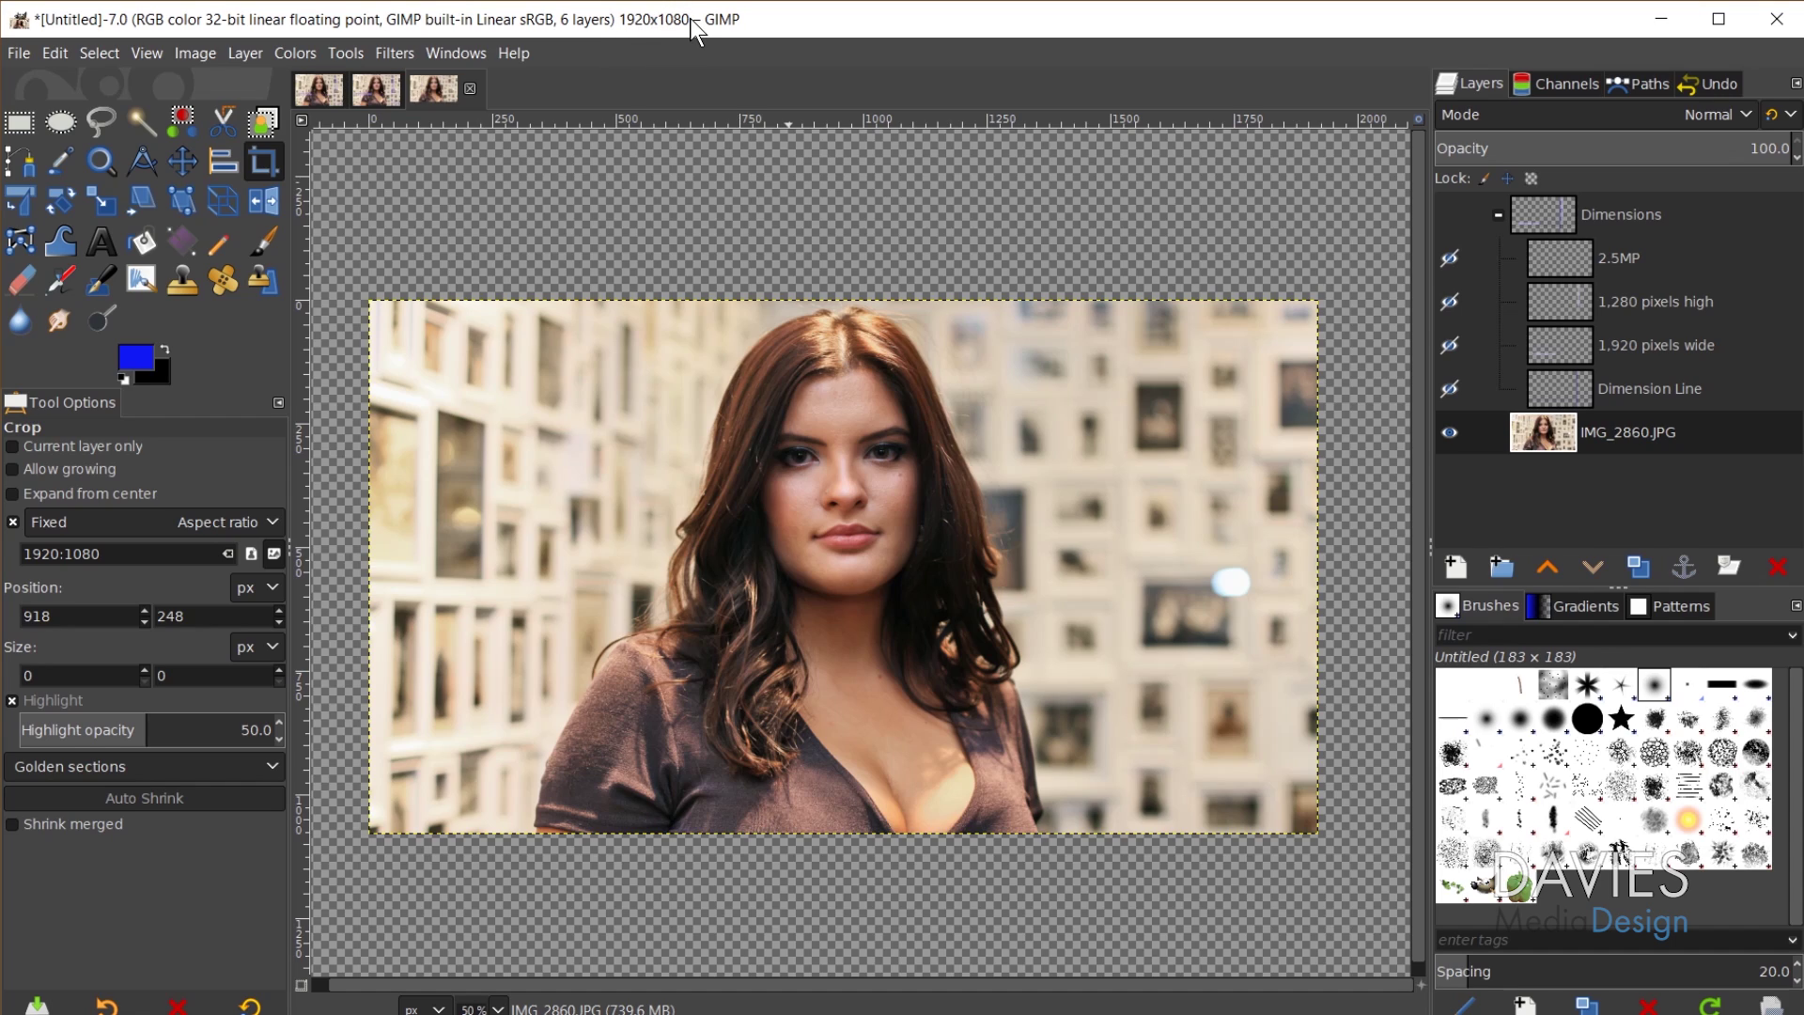
- Compare the cropped image with the 5184x3456 original, and calculate the cropped image's pixel count as 1920 × 1080 in Calculator
click(323, 87)
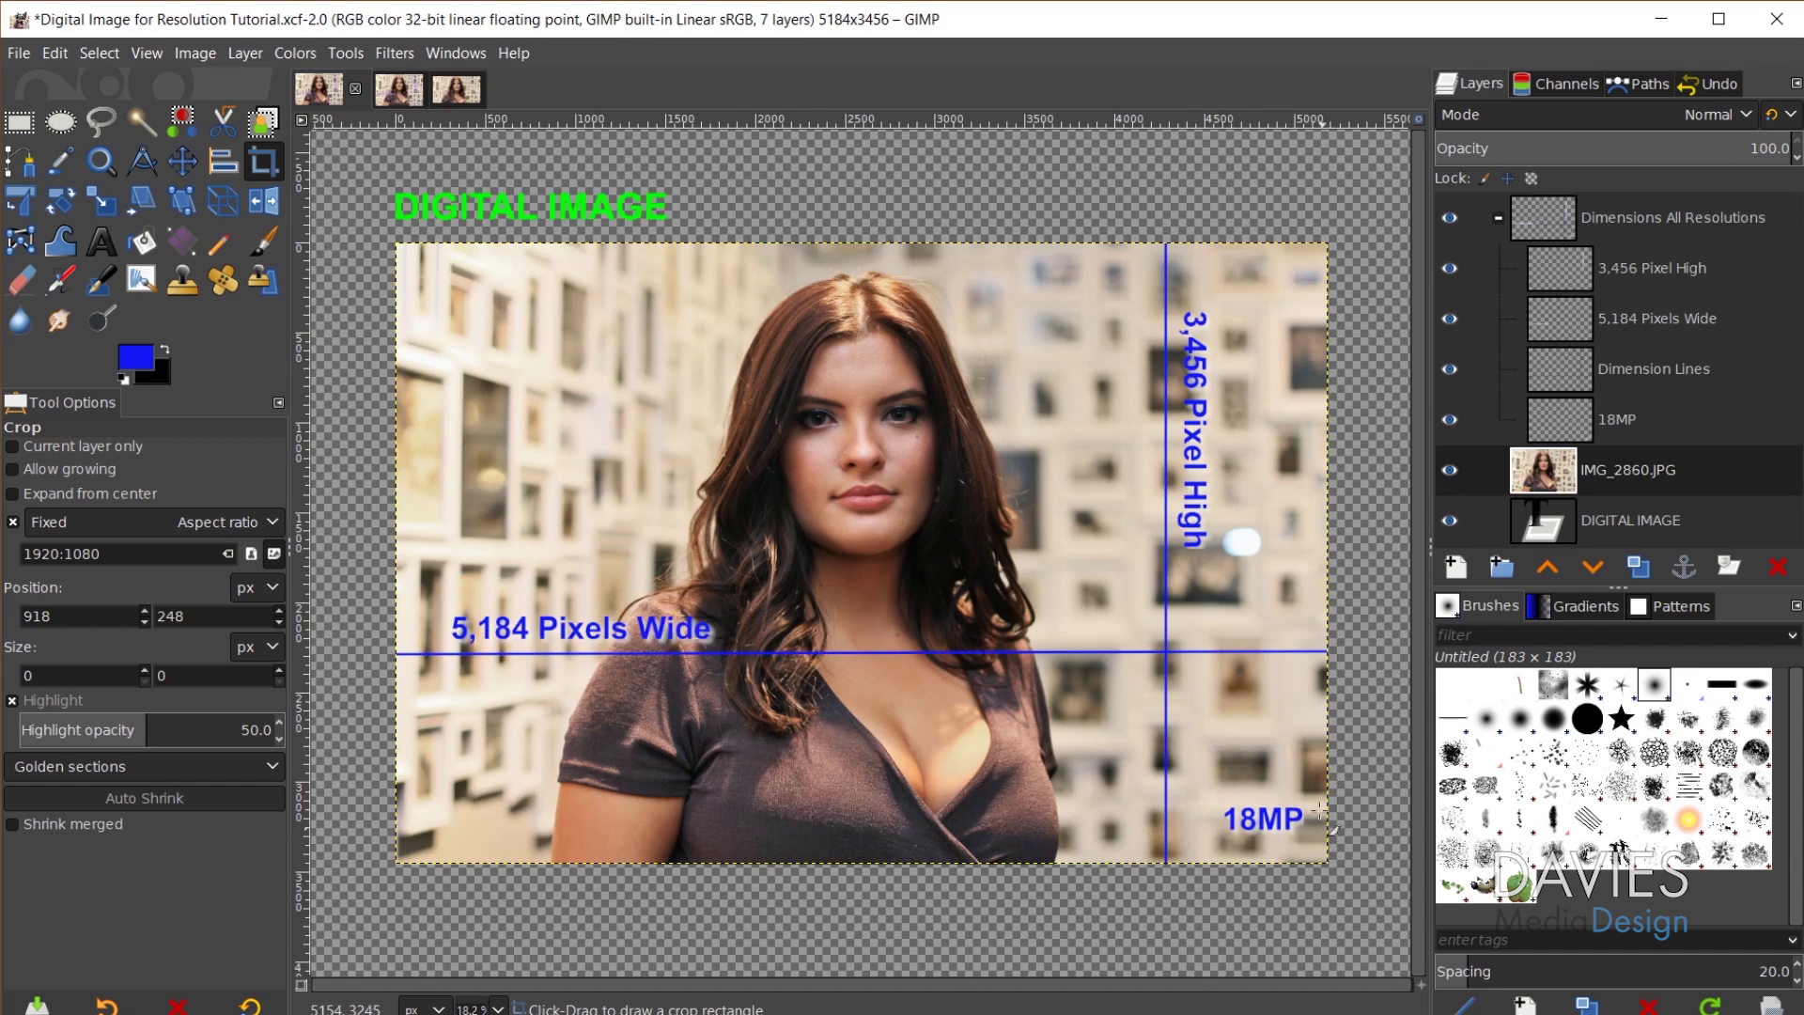
click(456, 87)
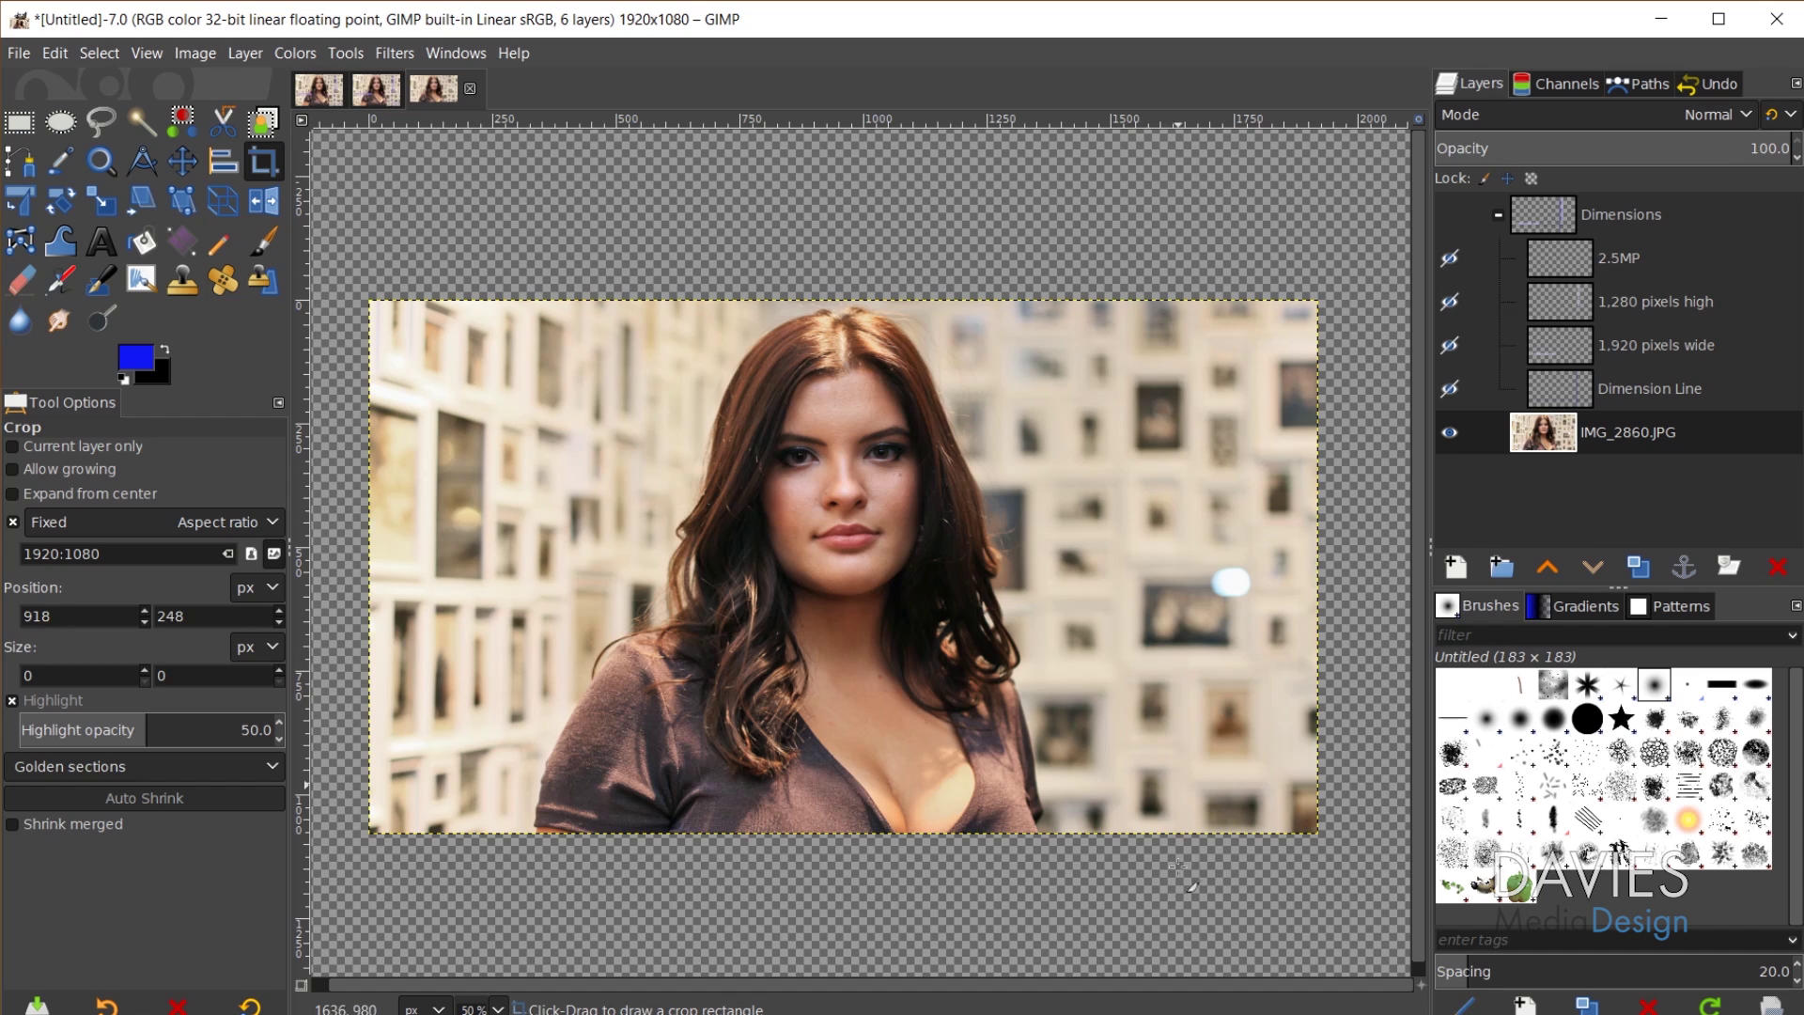
text(1)
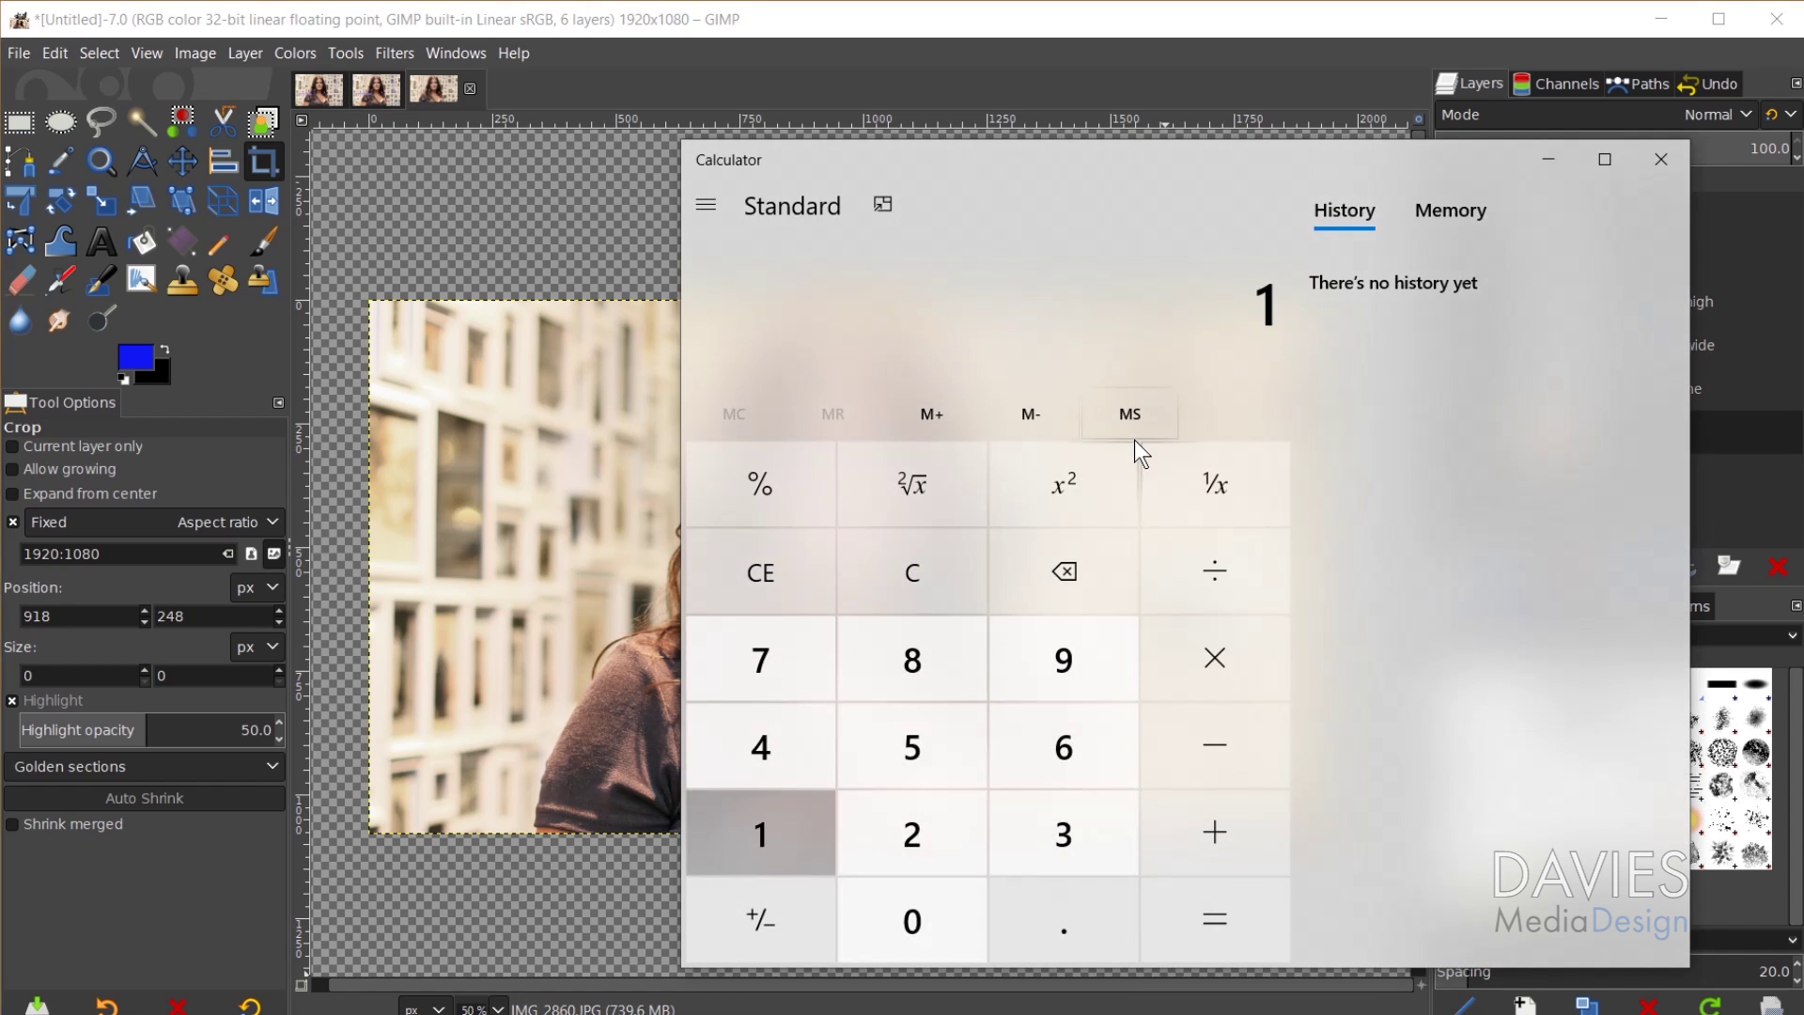
text(920*1080)
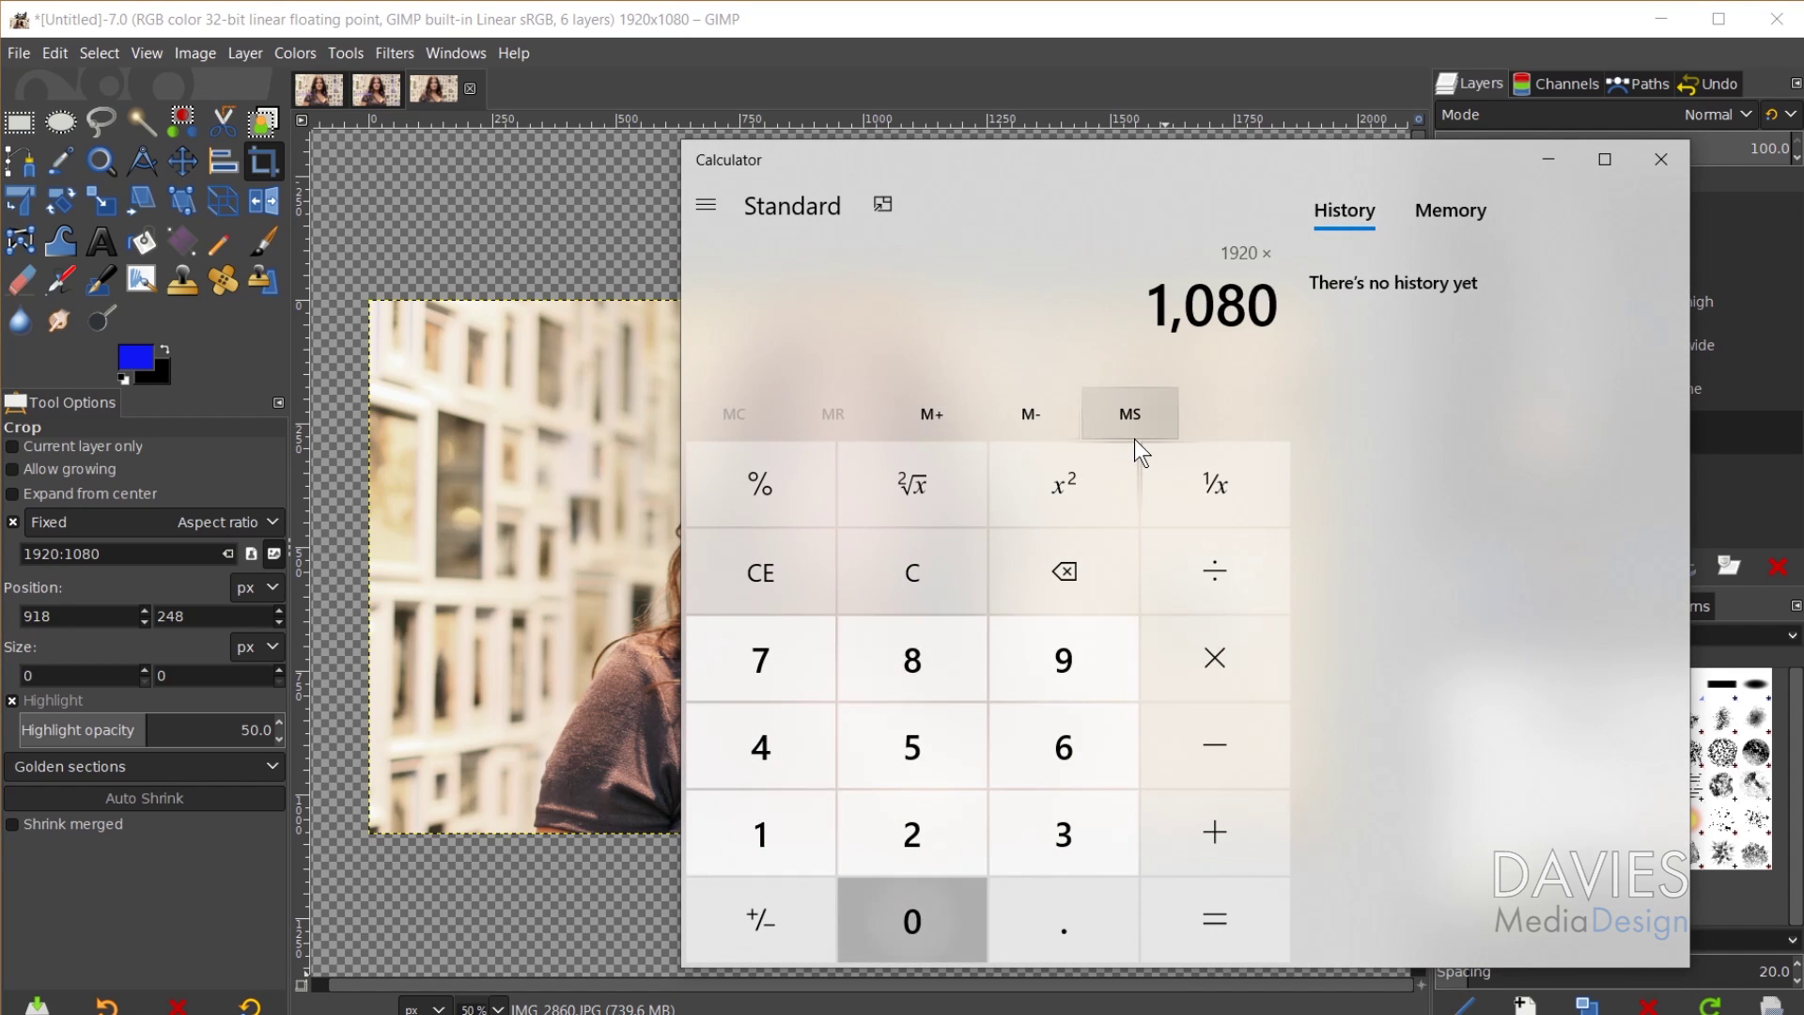
key(Return)
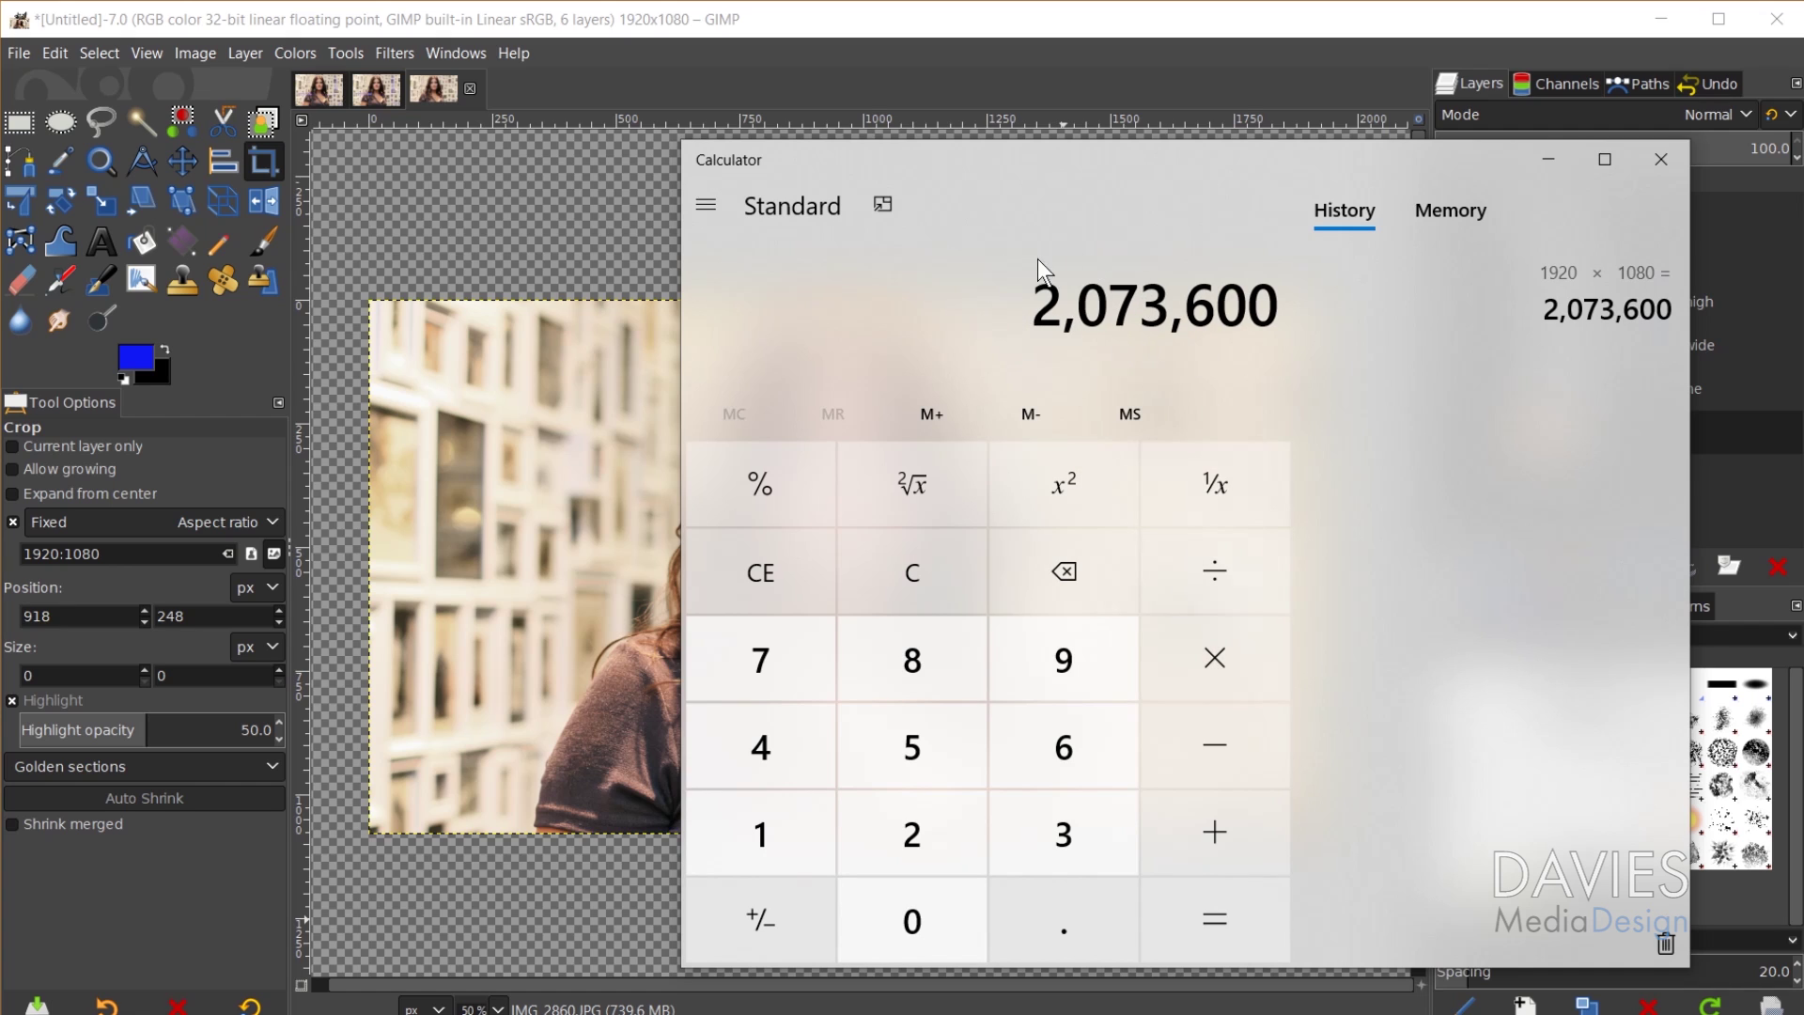
click(1548, 160)
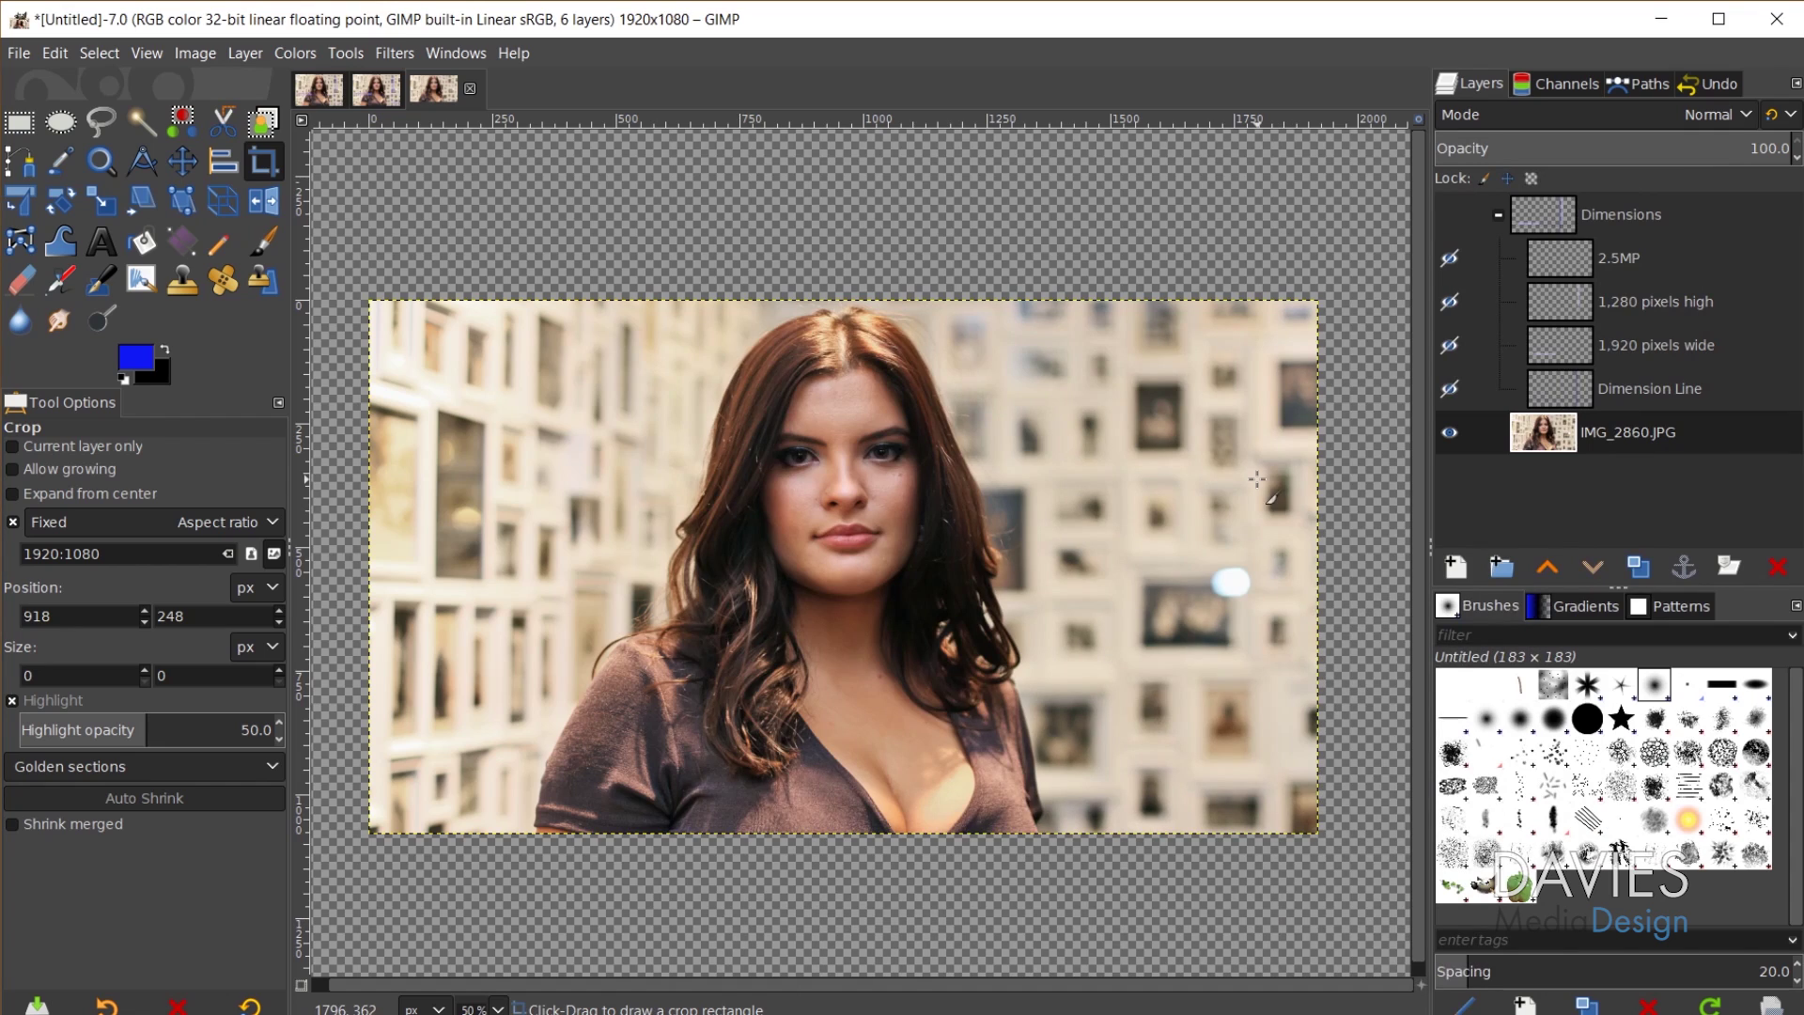
- Start exporting the cropped image and choose the Image Resolutions folder inside GIMP Photos as the destination
click(21, 51)
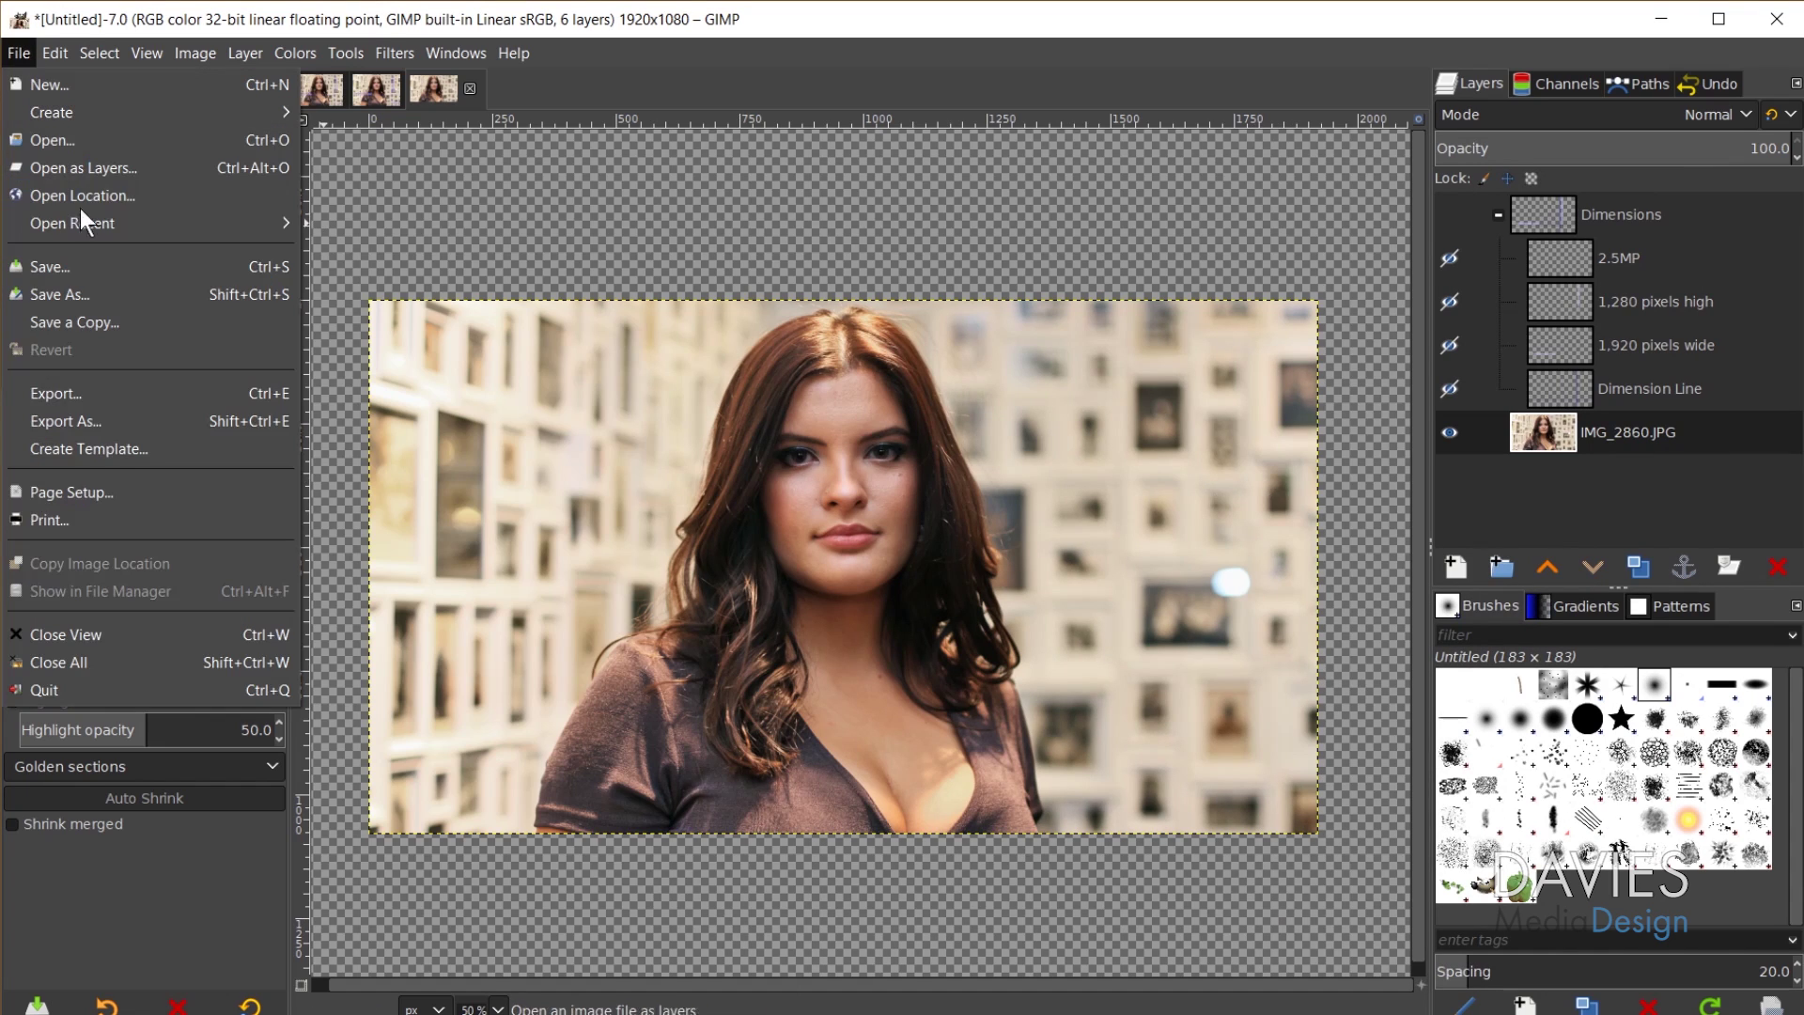
click(109, 419)
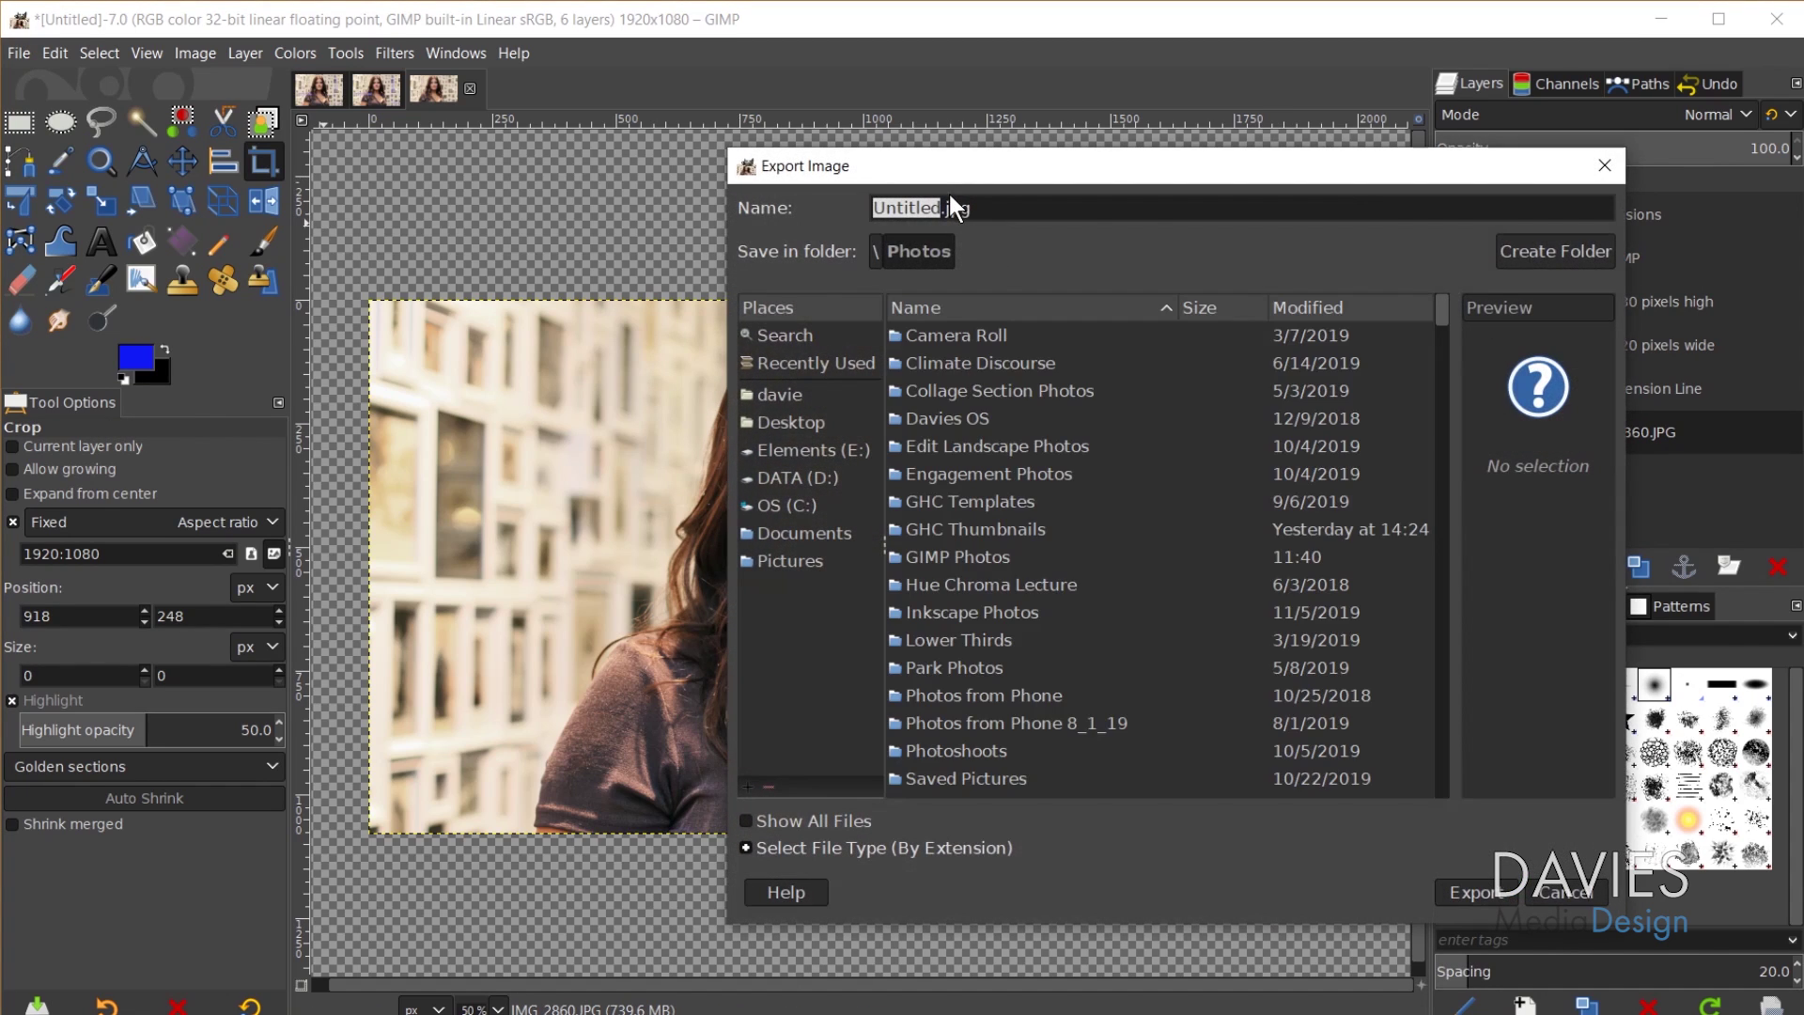
click(812, 367)
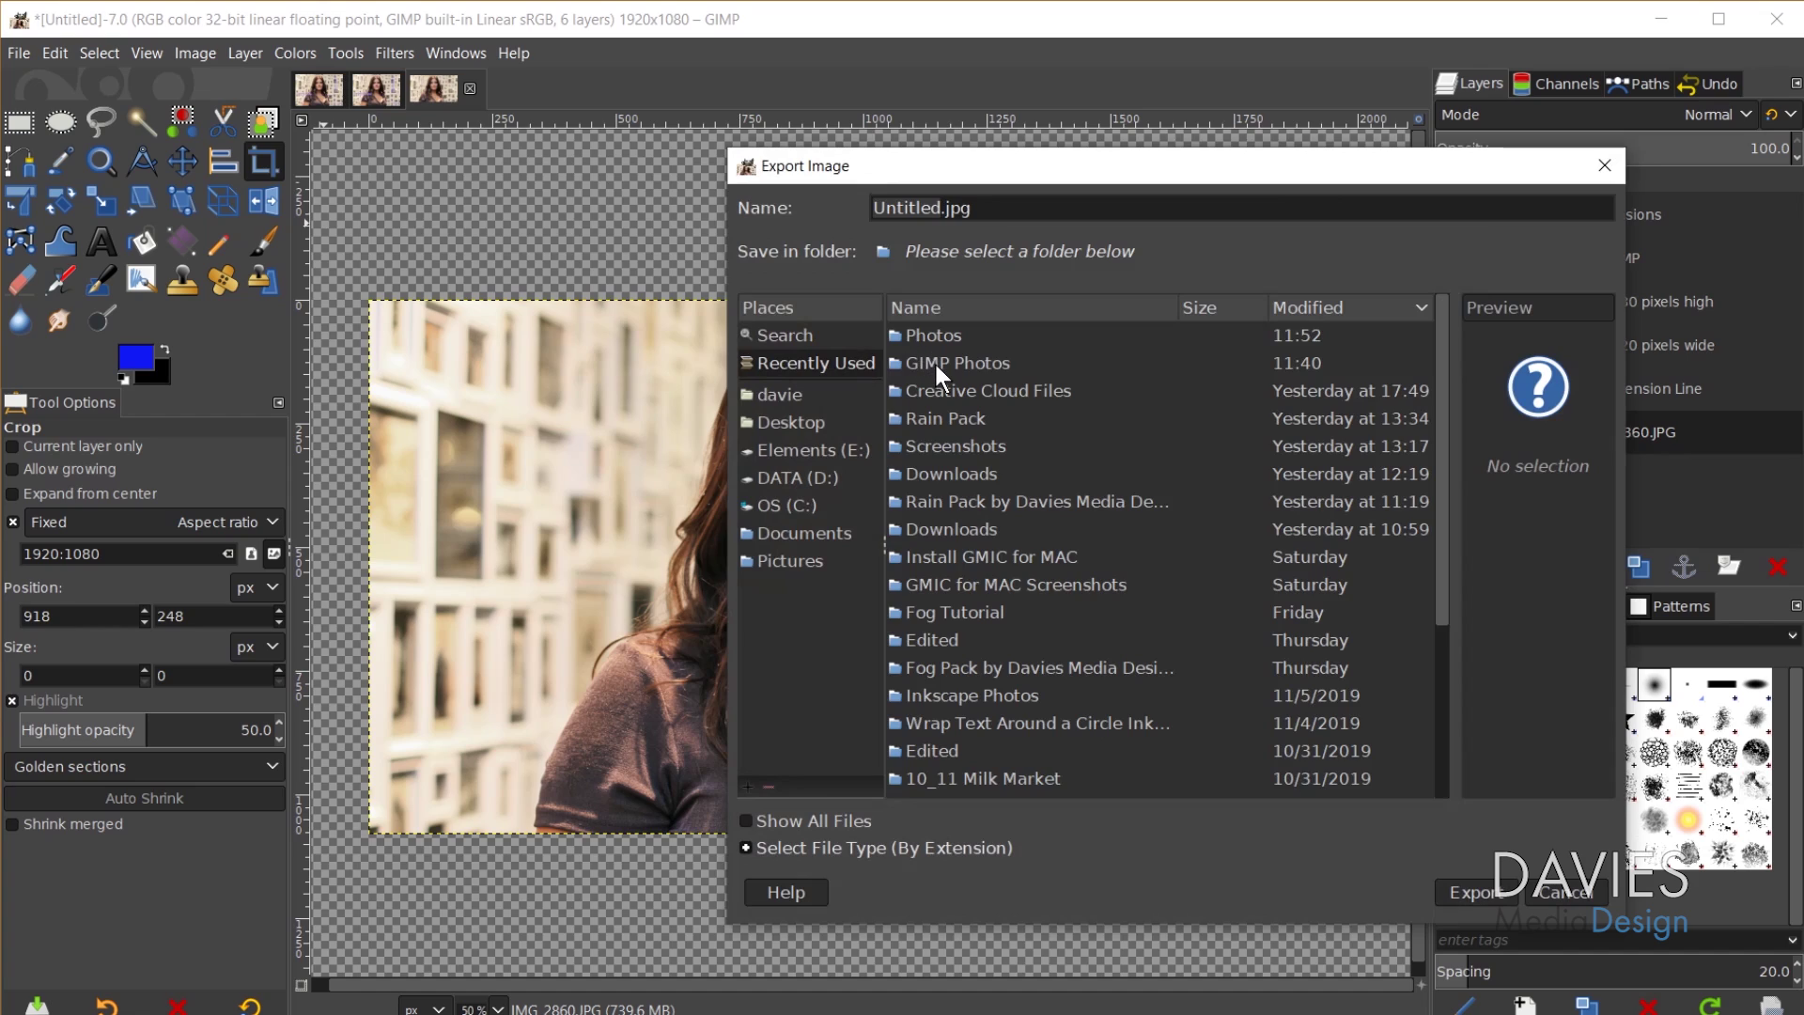
double_click(939, 363)
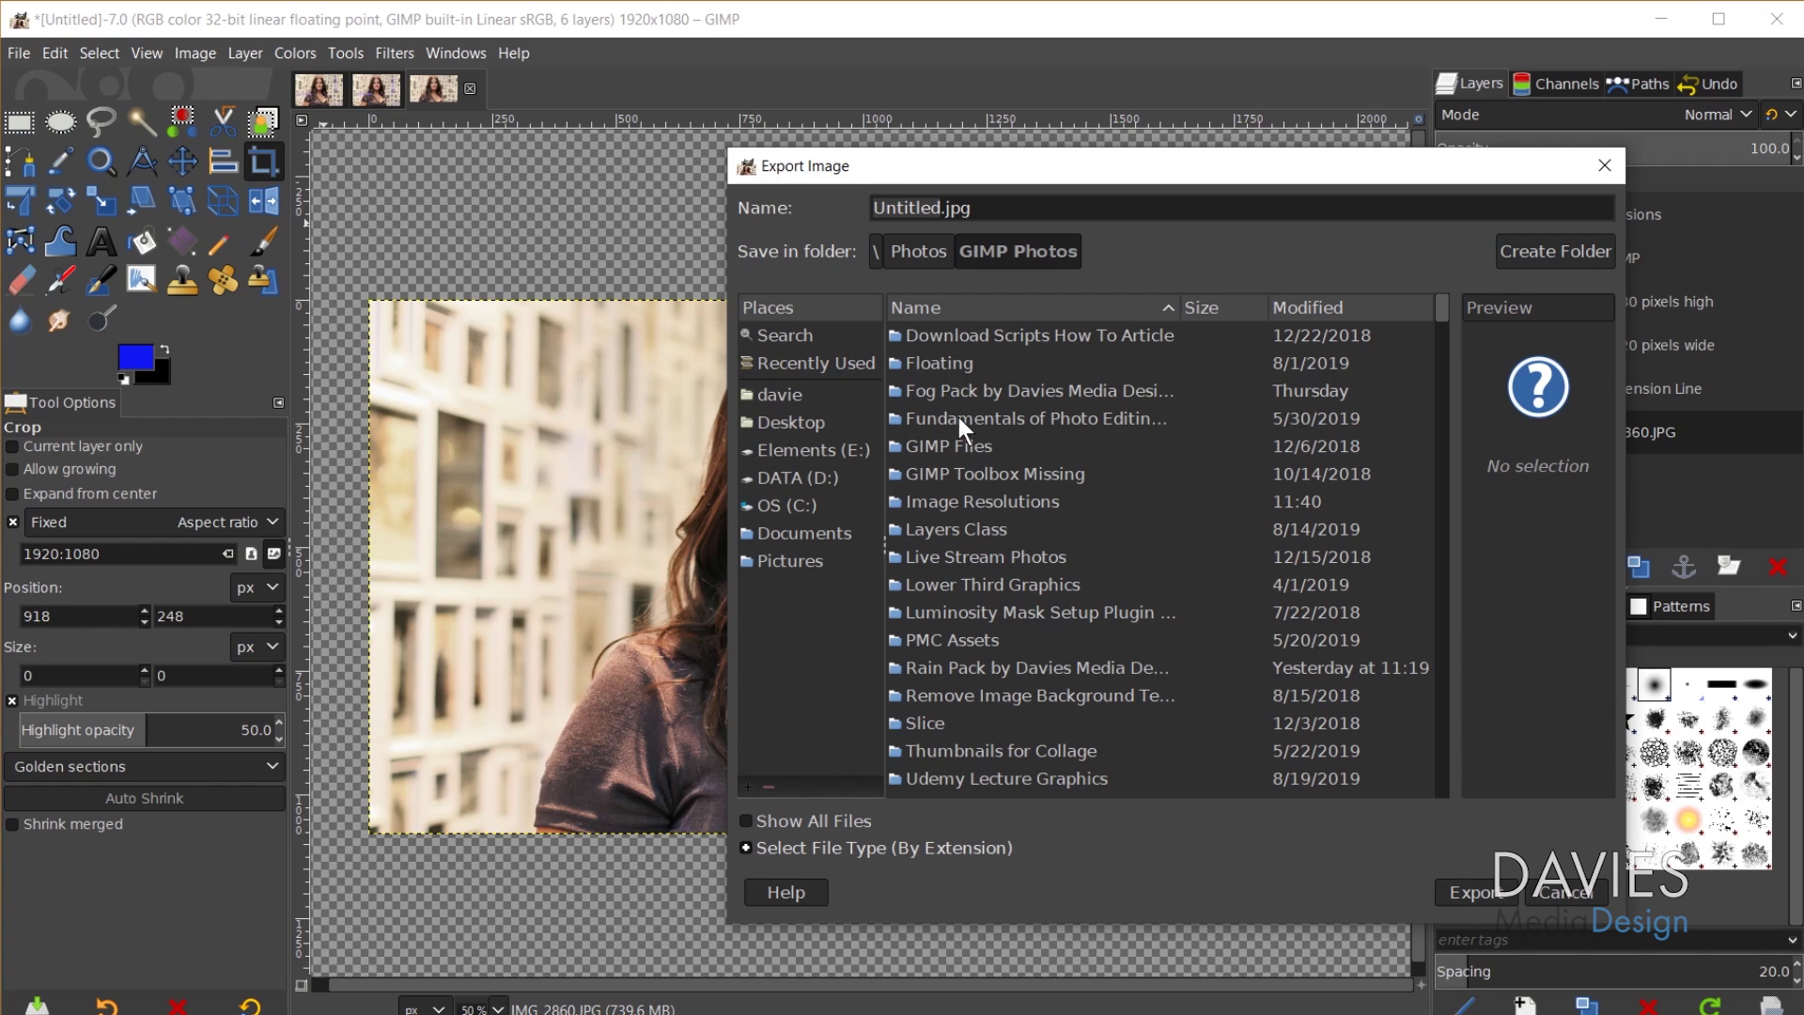
double_click(955, 498)
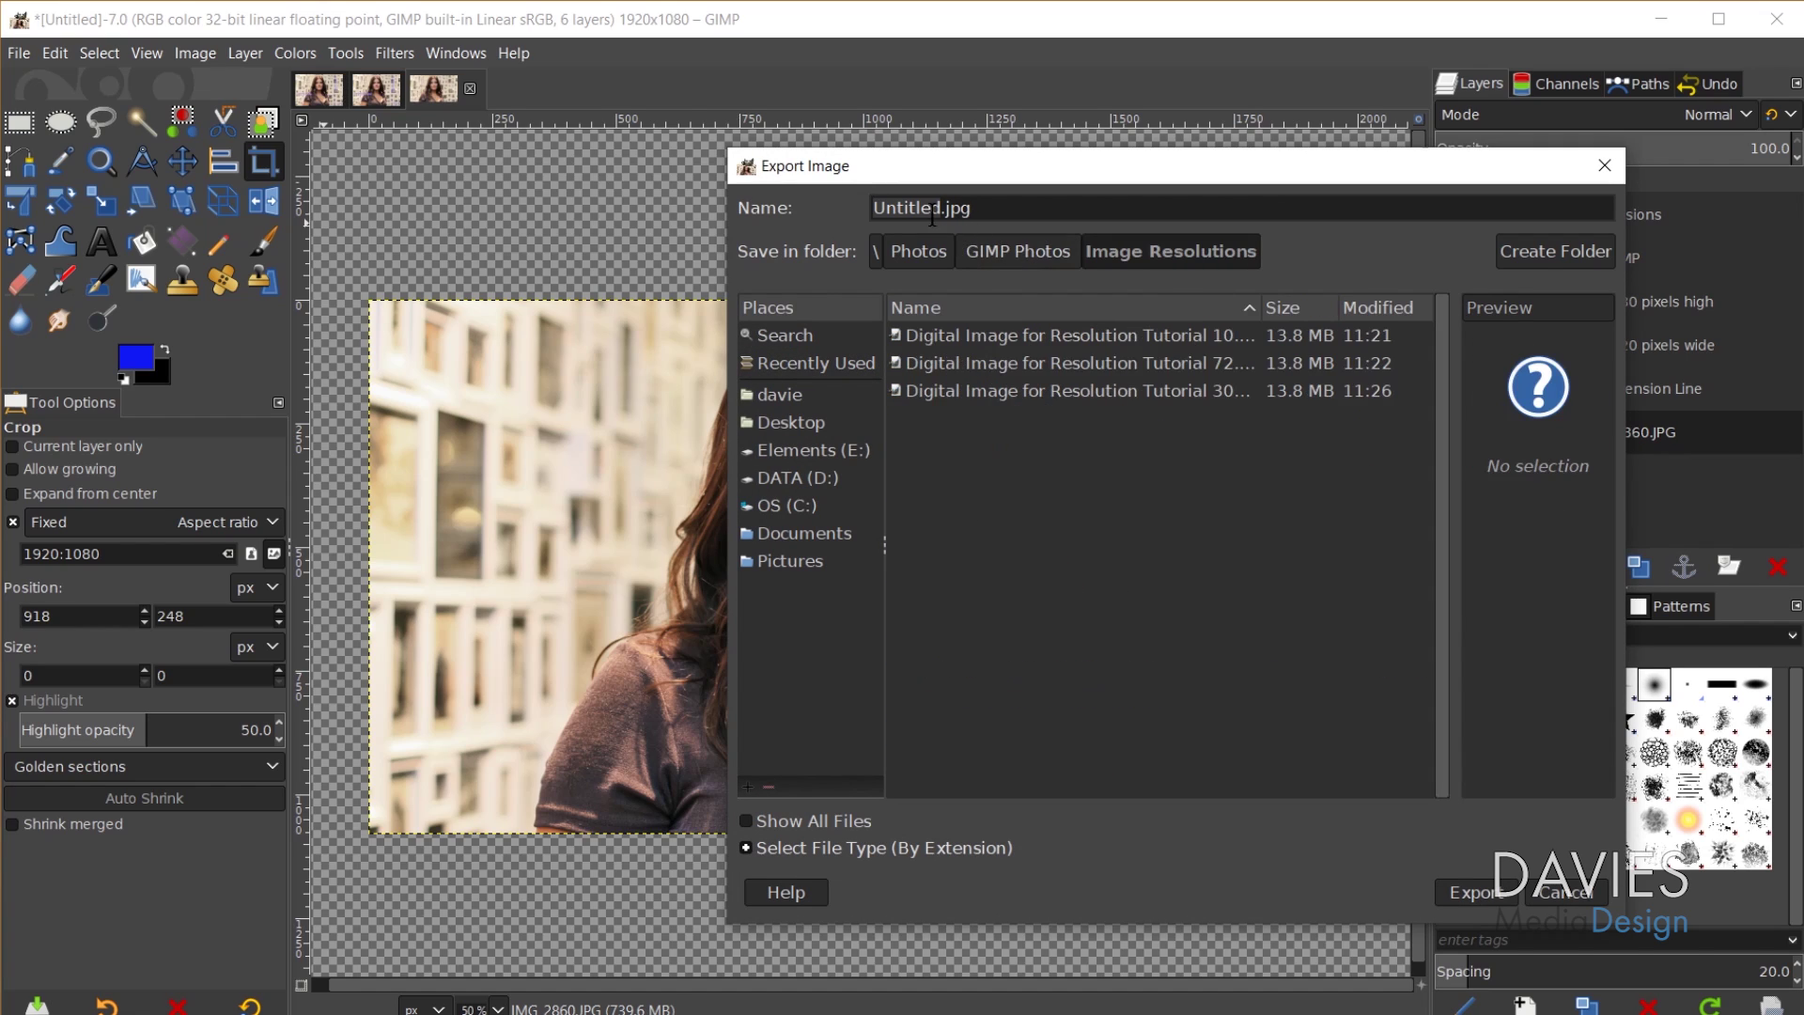
- Name the export "Digital Image for Resolution Tutorial 1920.jpg" and export it as a JPEG at quality 100
click(973, 335)
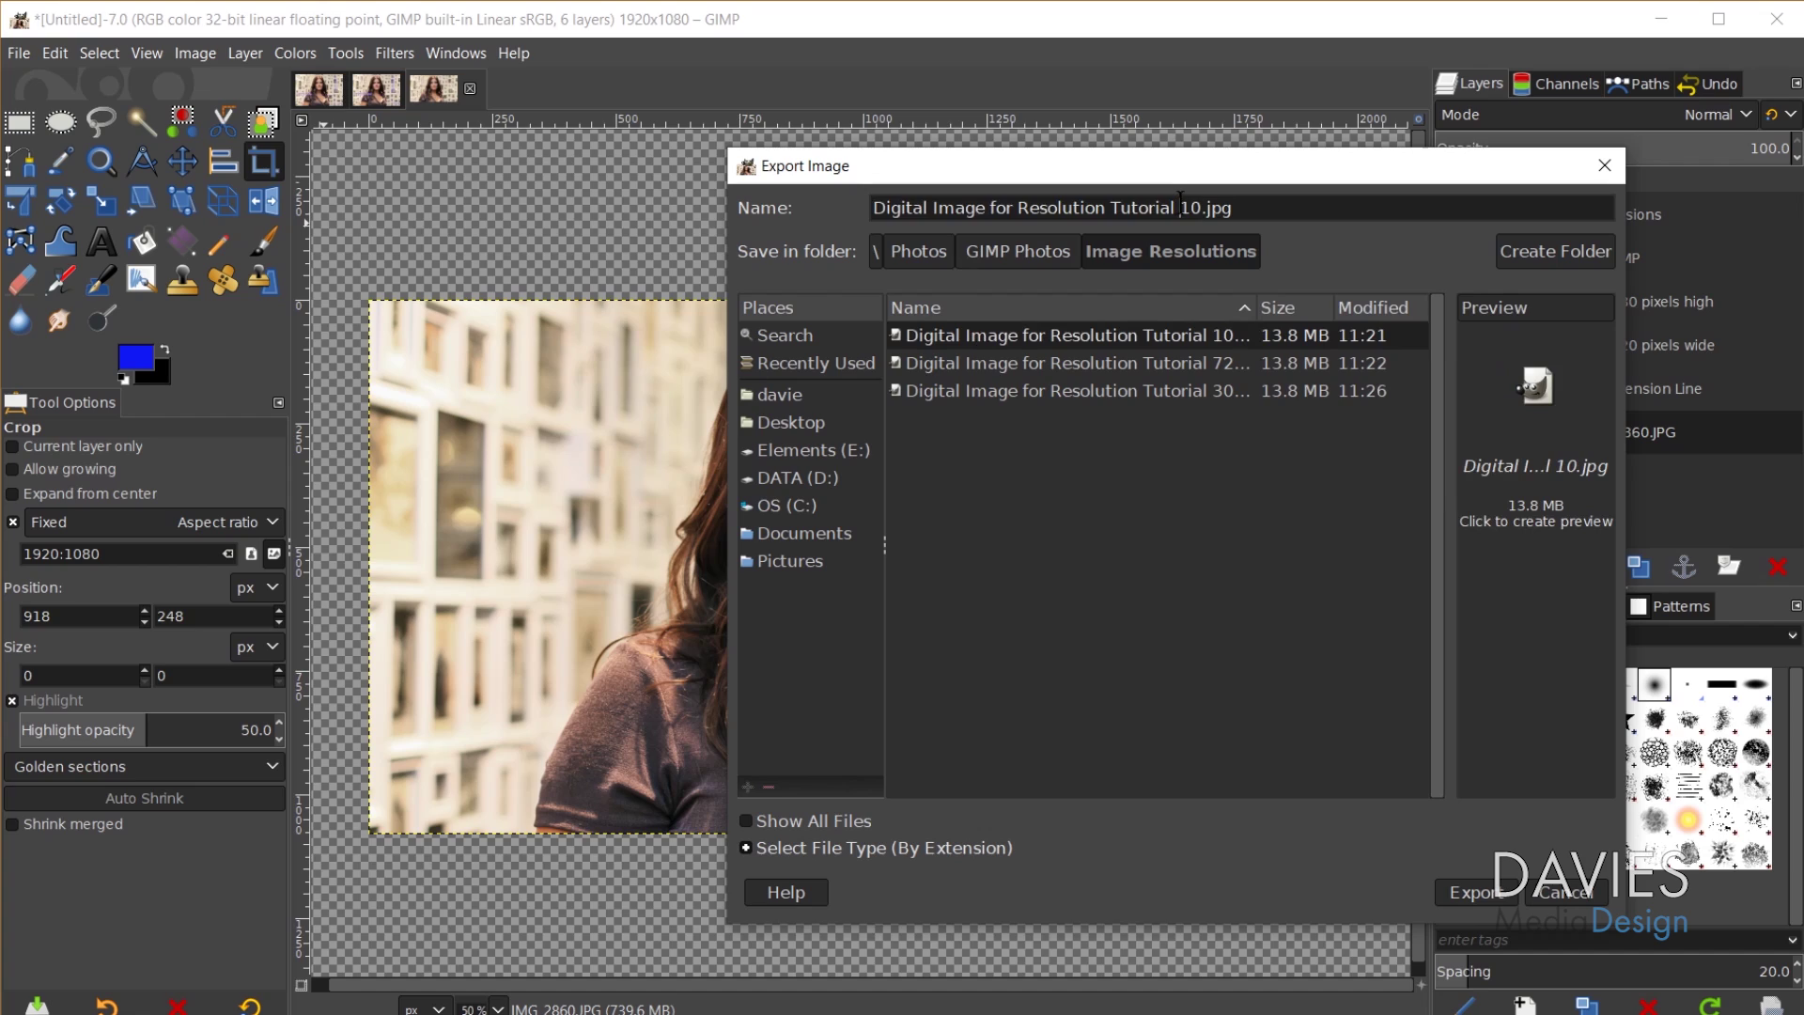
drag(1179, 201, 1196, 199)
text(1920)
click(1485, 898)
drag(948, 342, 1019, 348)
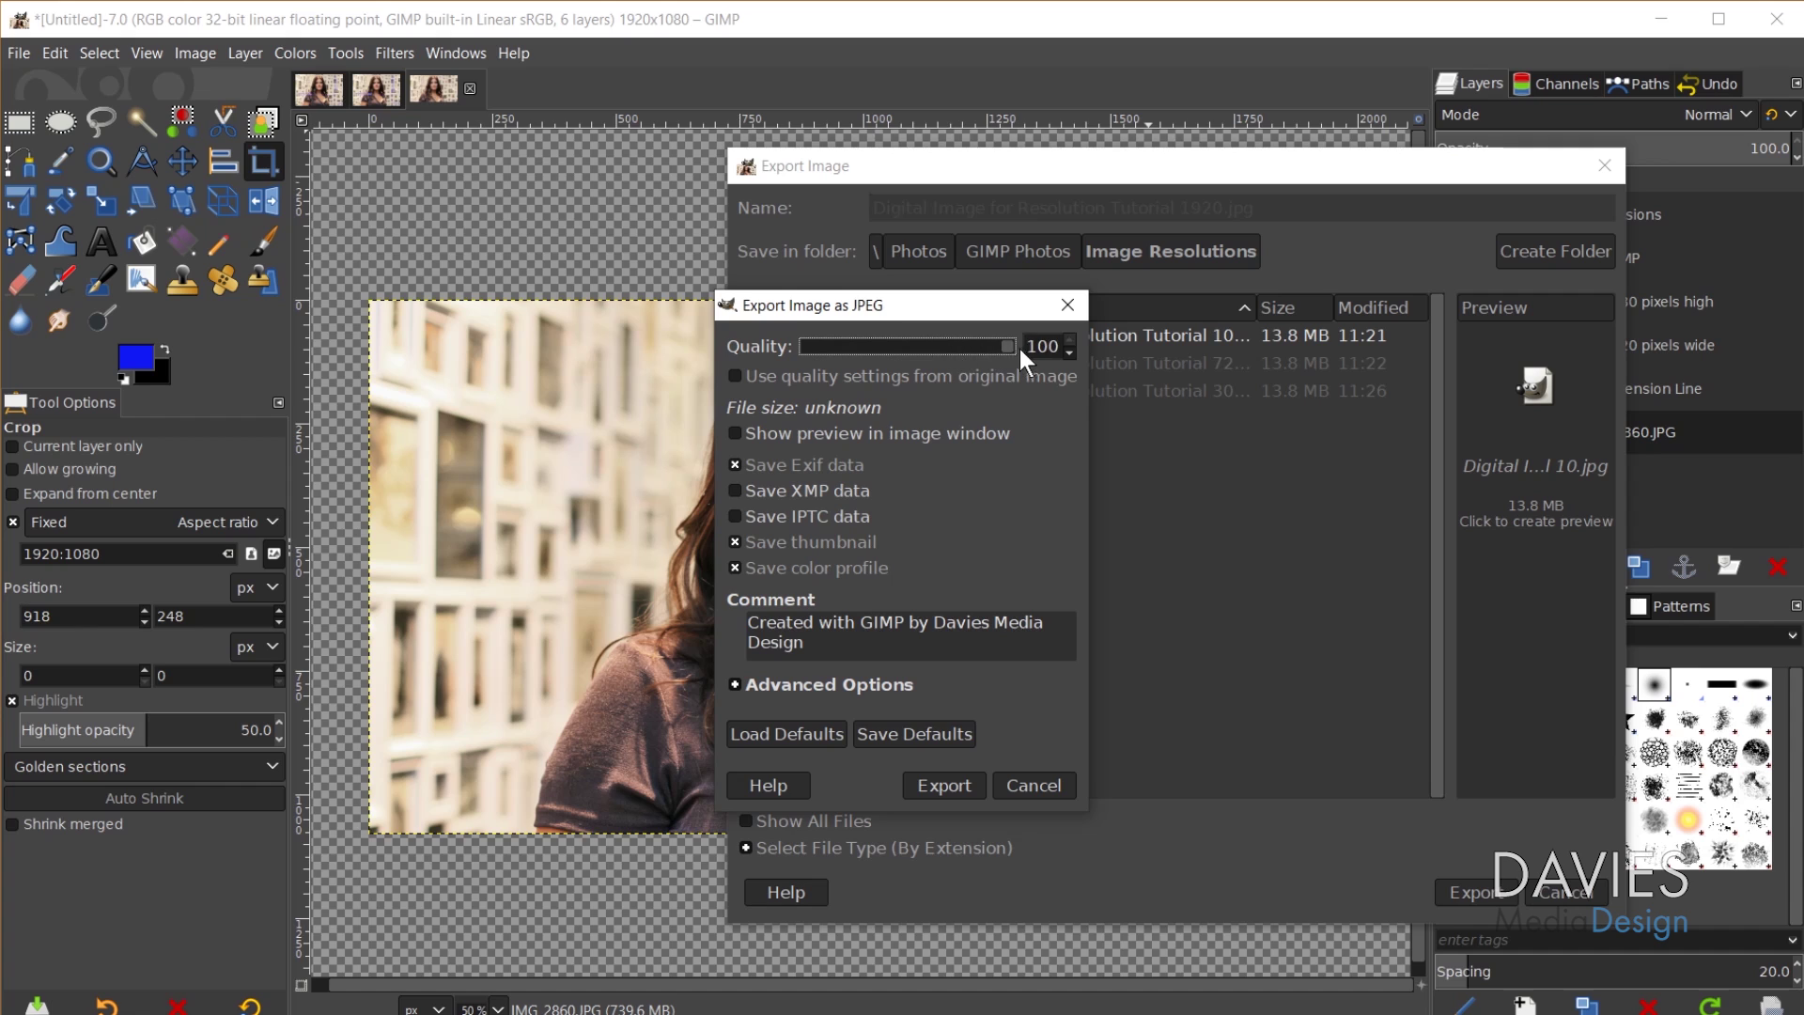
click(960, 785)
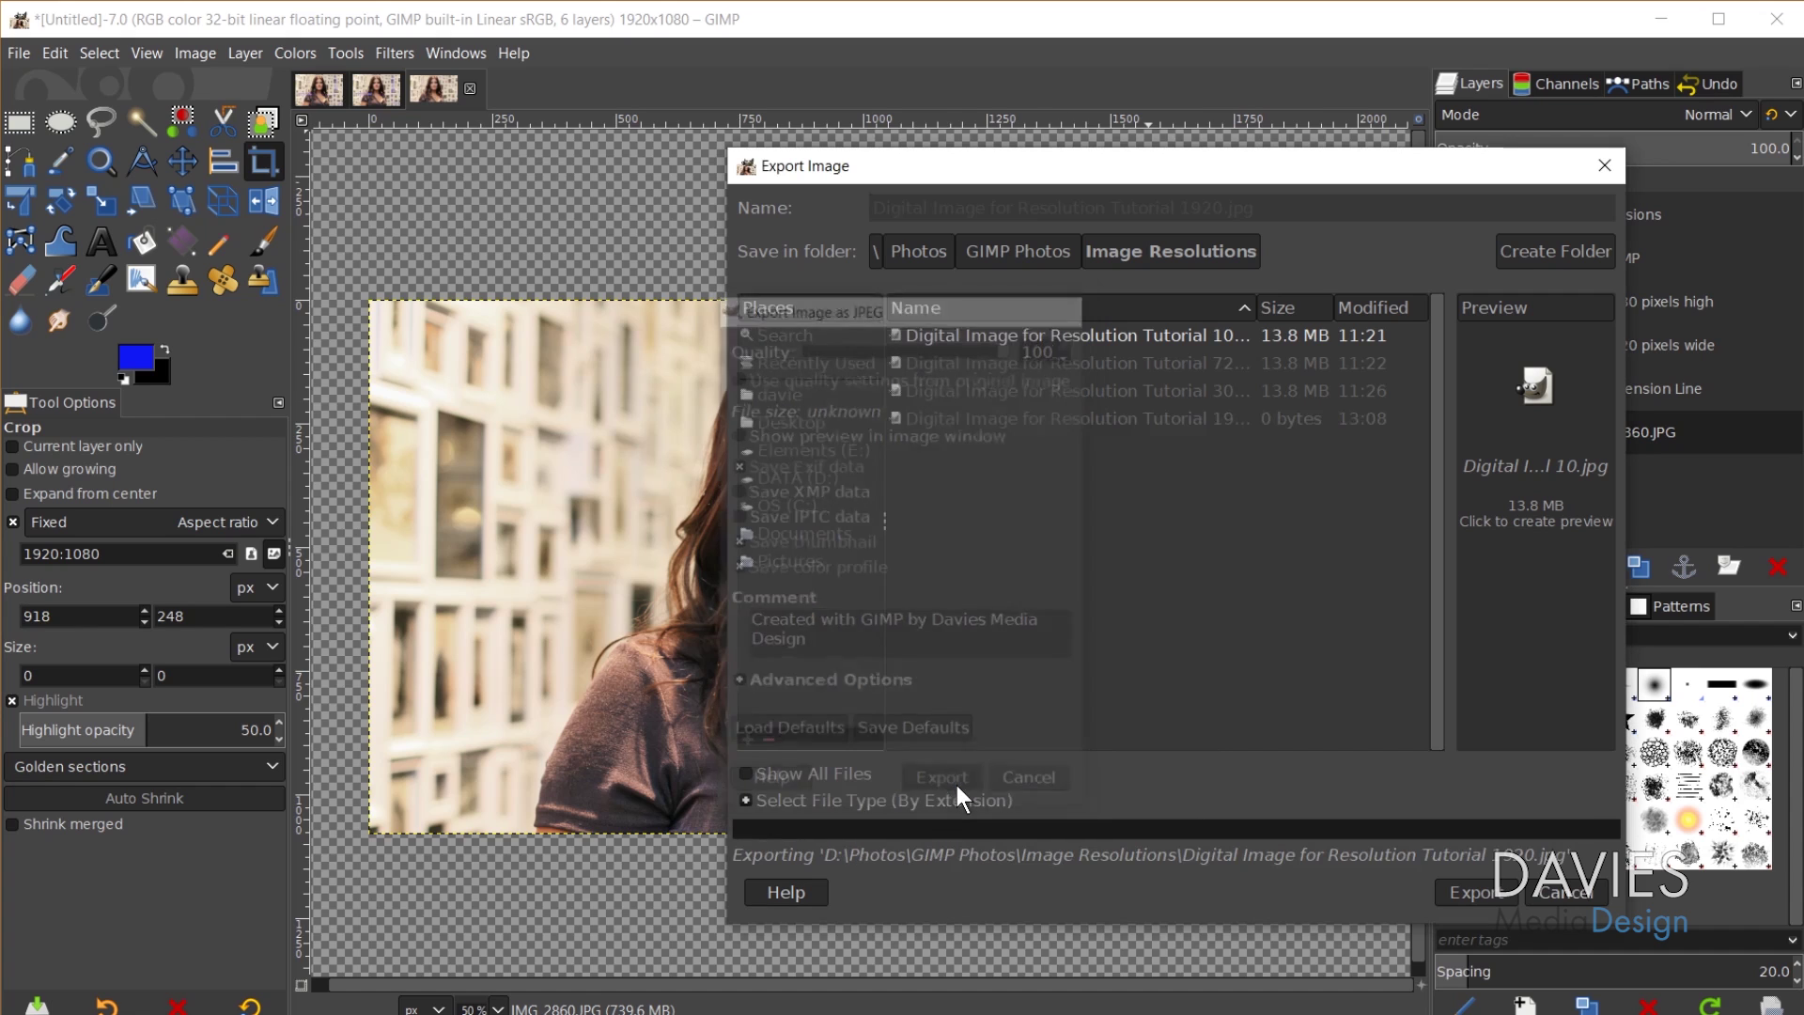